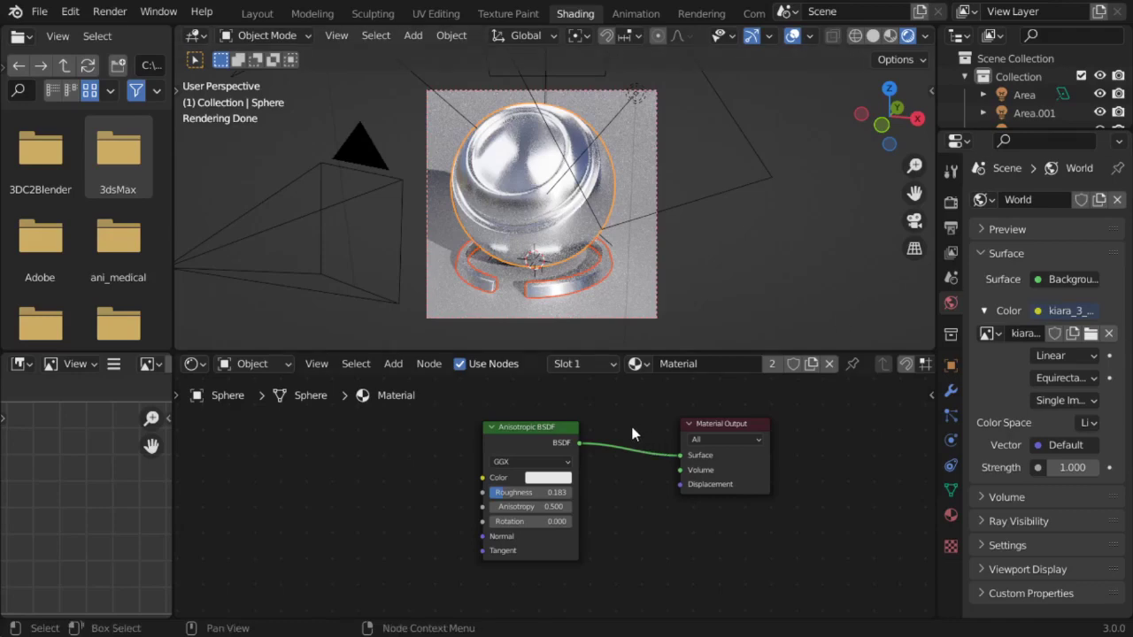
- Add an Anisotropic BSDF (GGX, roughness 0.183, anisotropy 0.5) to the sphere's material
key("shift+a")
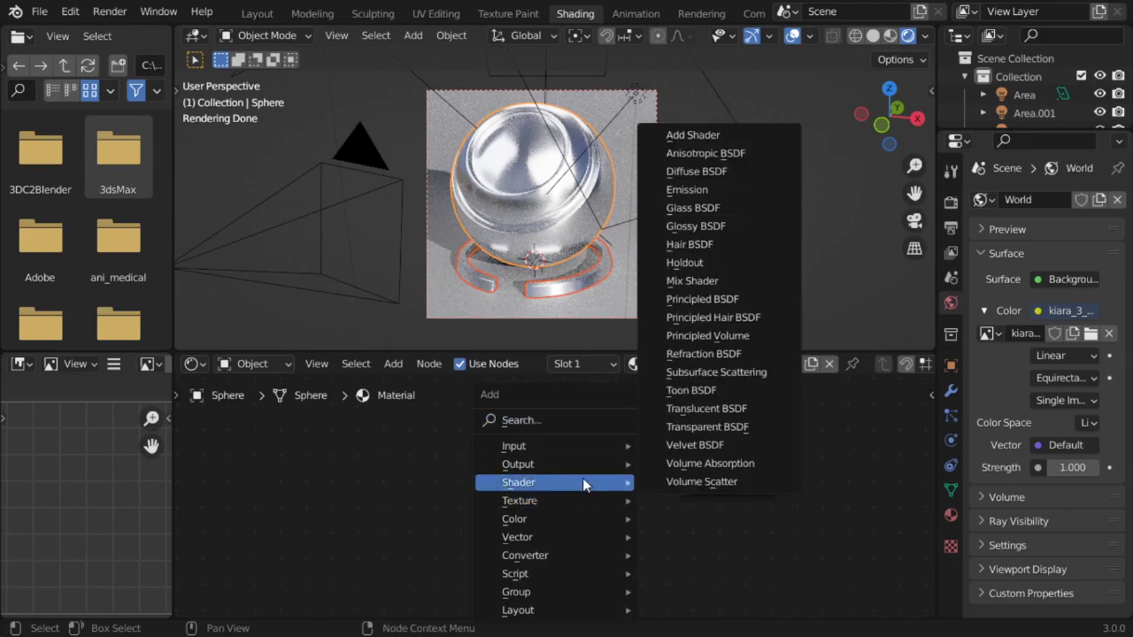
mouse_move(518, 483)
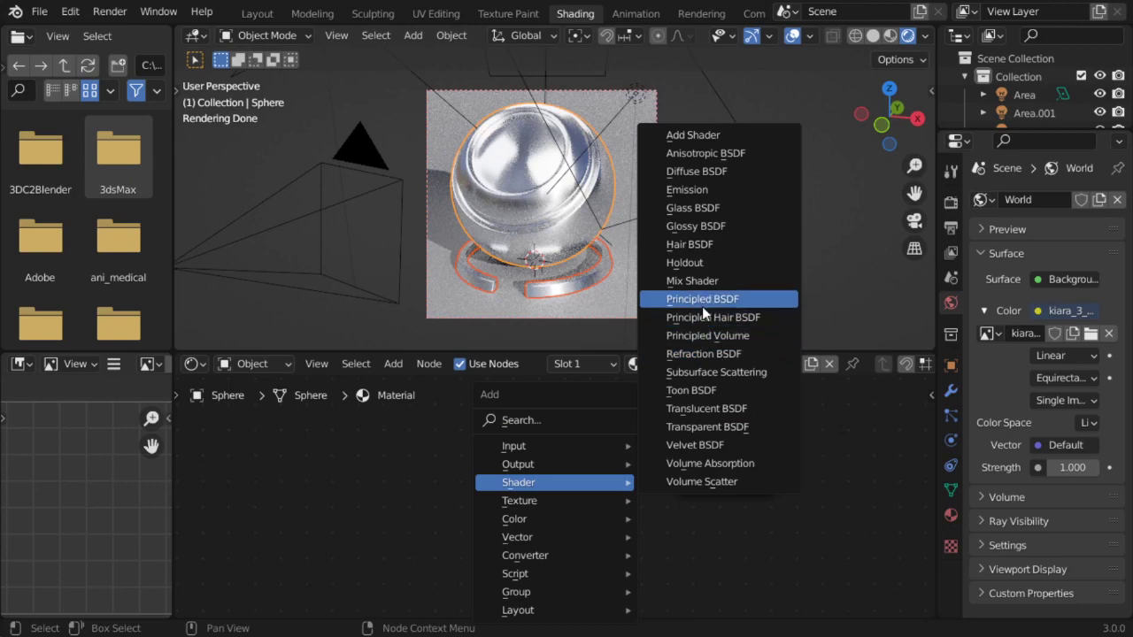
left_click(744, 154)
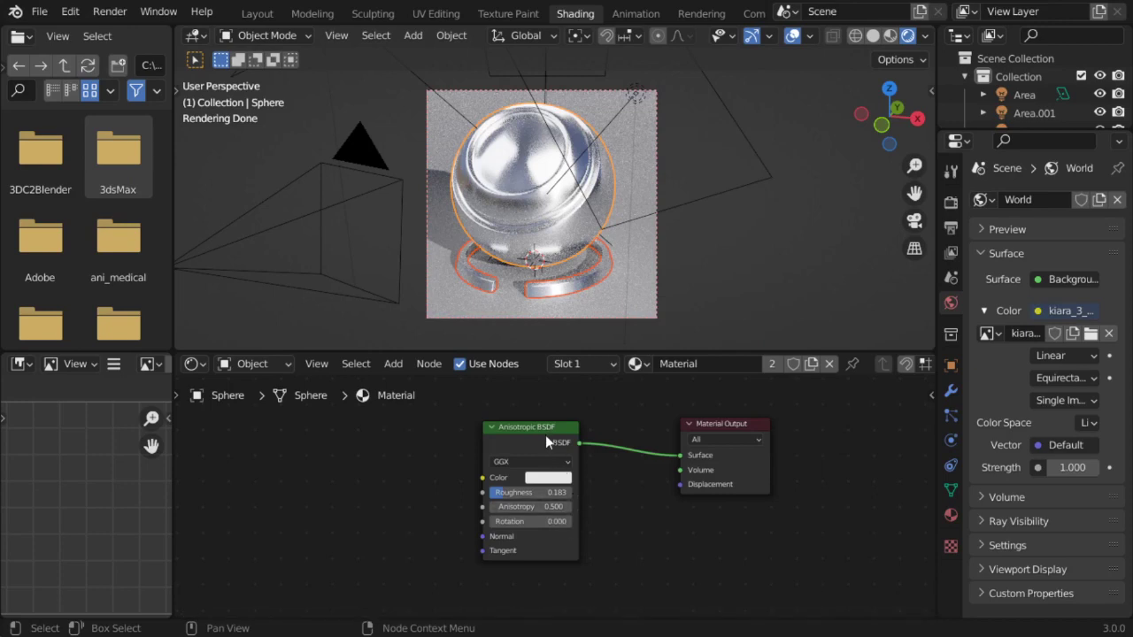
left_click(525, 415)
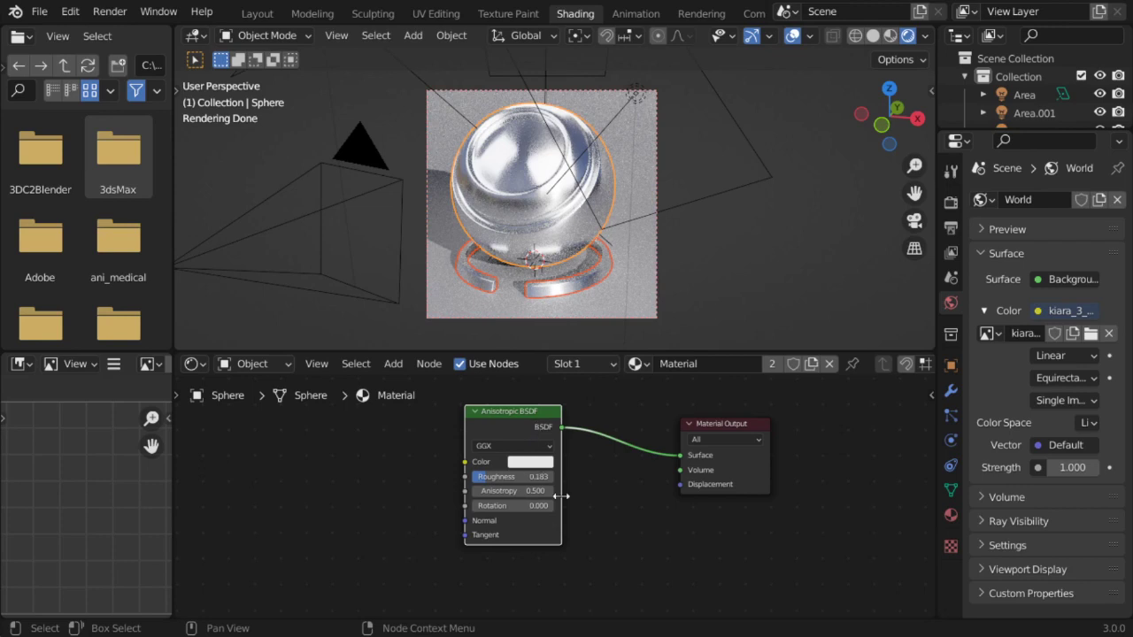
middle_click_drag(619, 499, 607, 480)
- Search 'gl' to add a Glossy BSDF below the Anisotropic node and wire it to Surface
left_click_drag(413, 352, 413, 309)
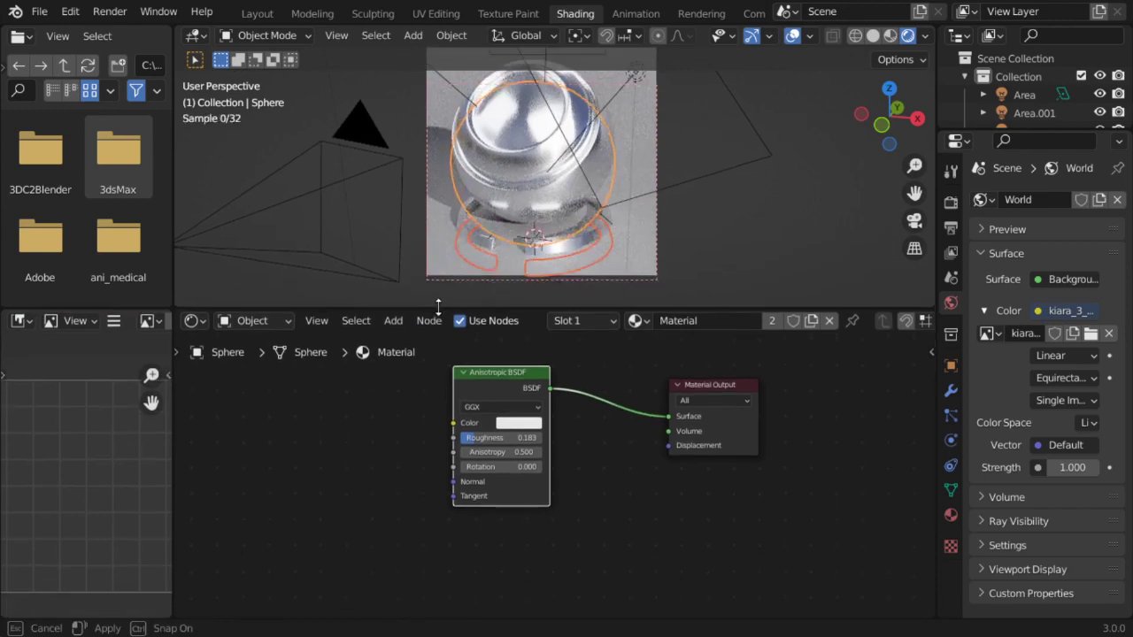
key("shift+a")
left_click(463, 428)
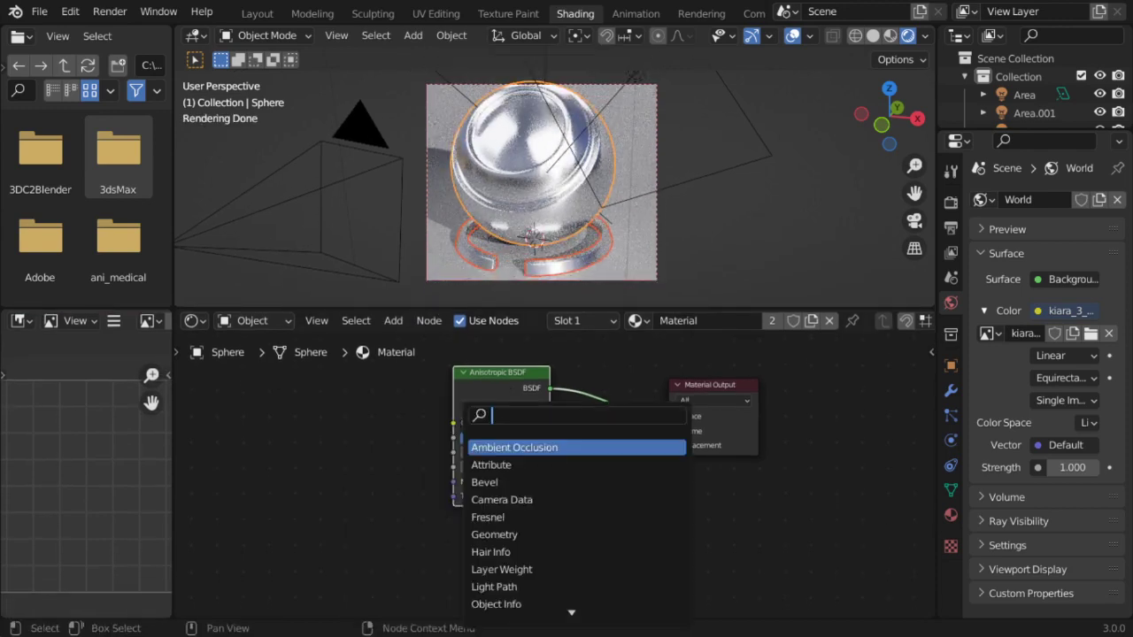
type("glo")
key("Return")
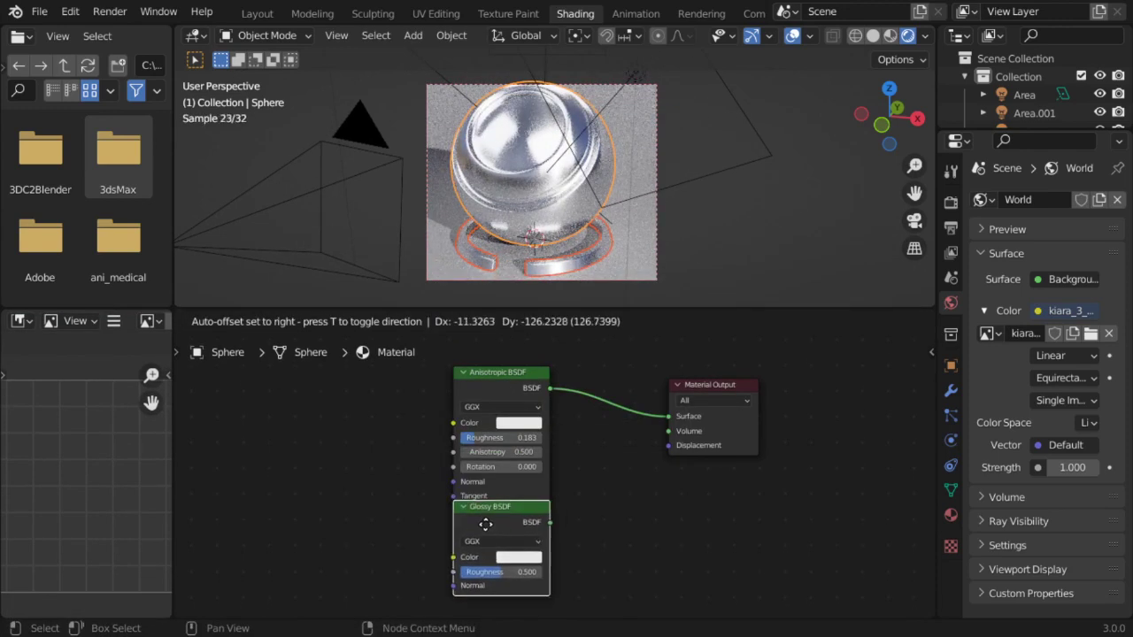
left_click(486, 541)
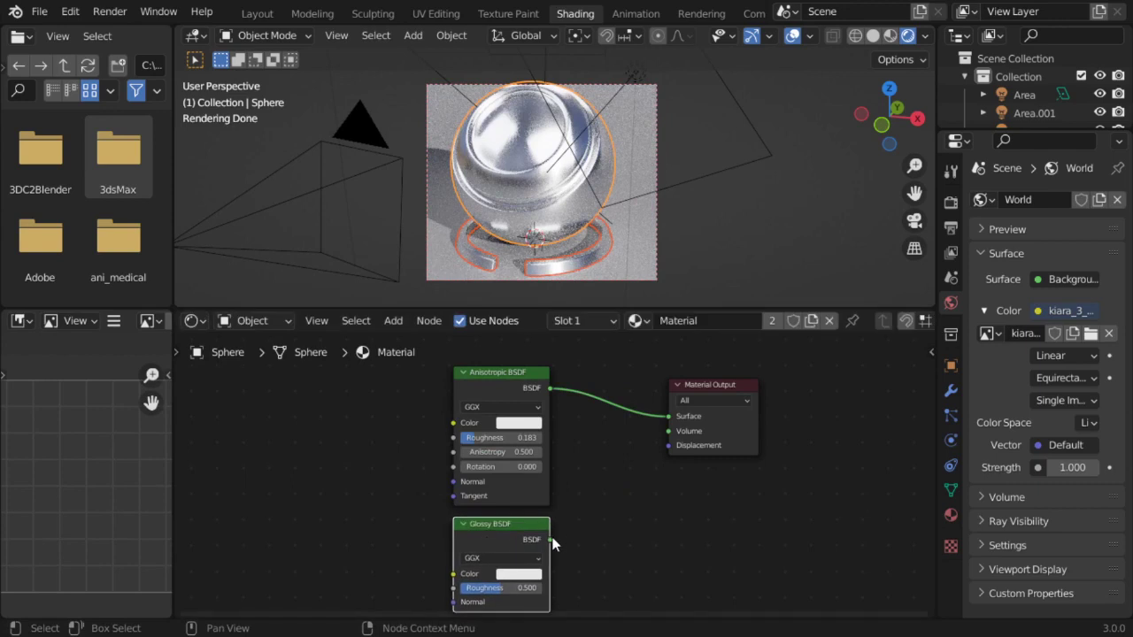
left_click_drag(550, 540, 668, 416)
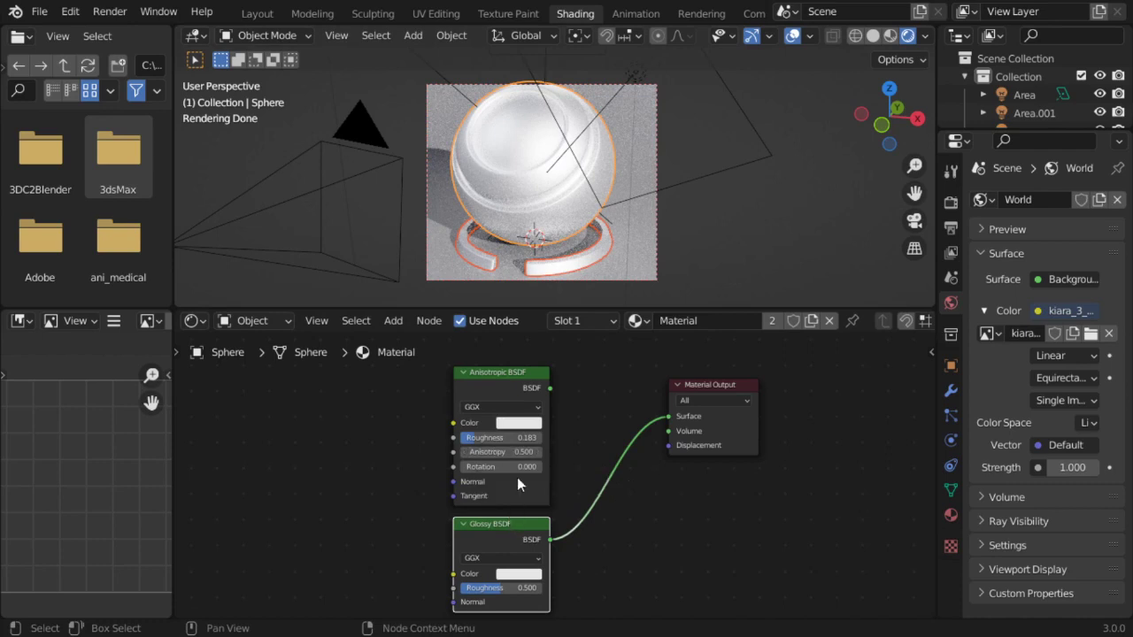
- Set Anisotropy to 0 and both the Glossy and Anisotropic roughness to 0.2
left_click(521, 451)
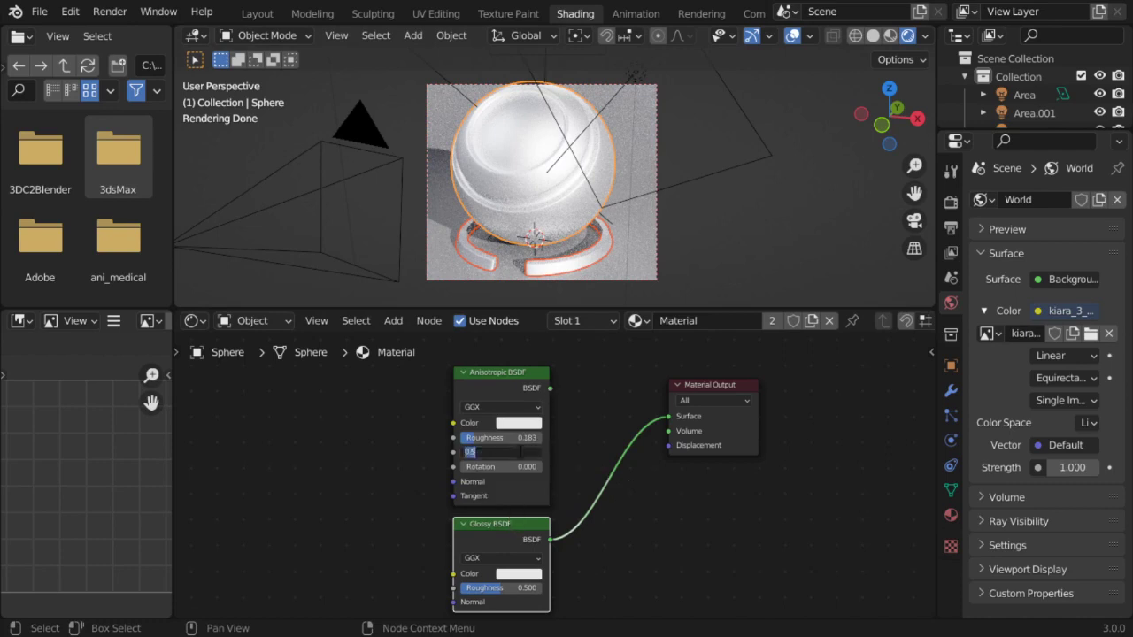
type("0")
key("Return")
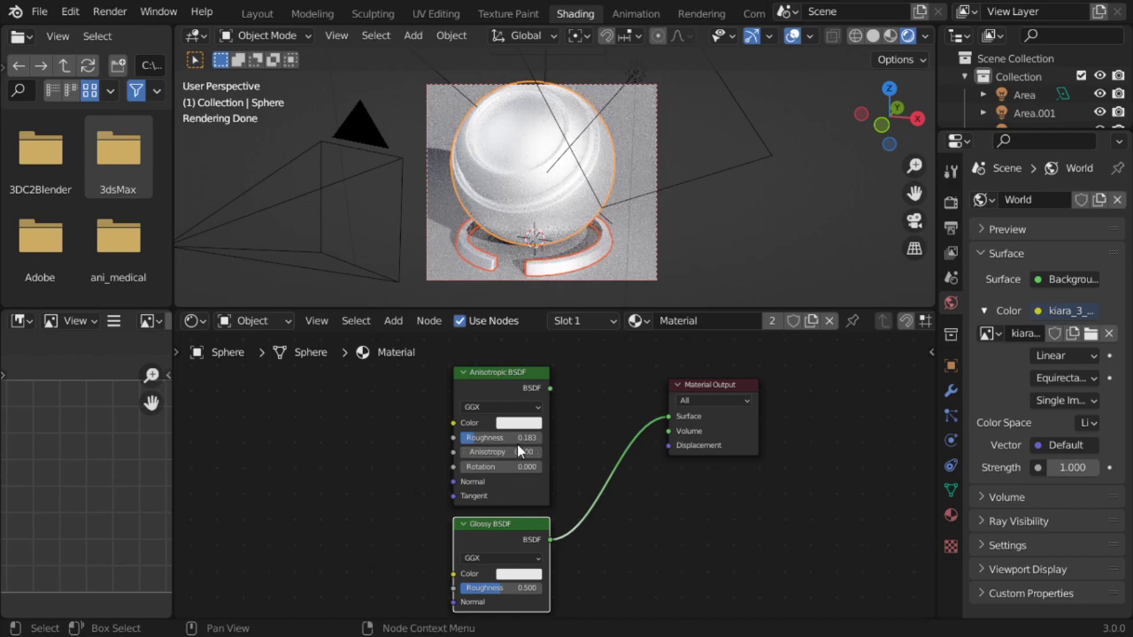
left_click(525, 588)
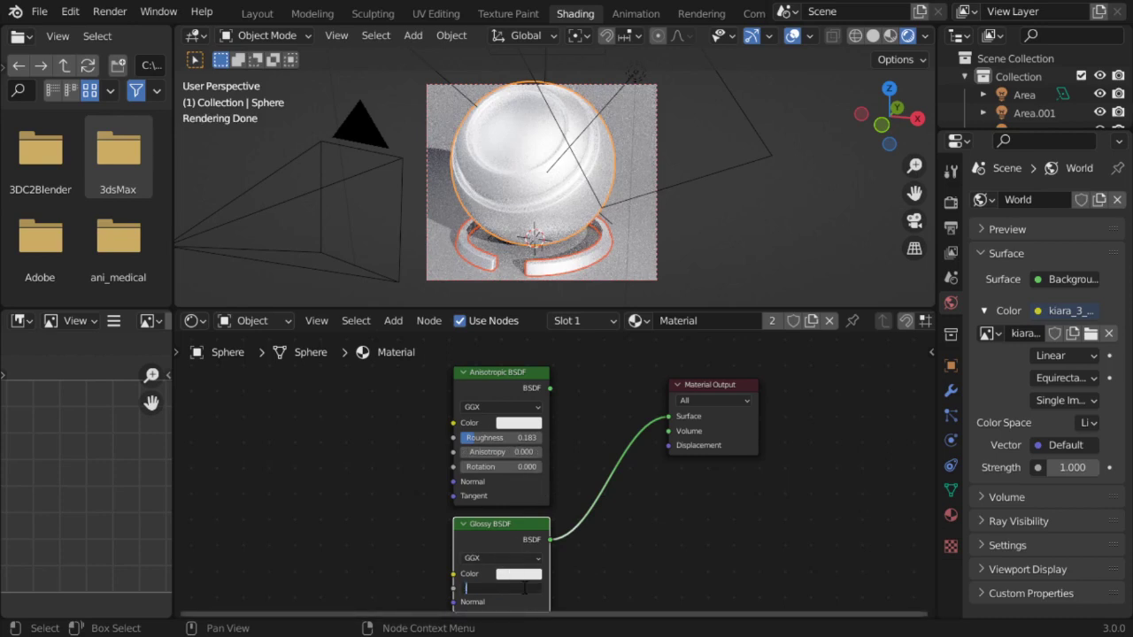
type("2")
key("Return")
left_click(494, 437)
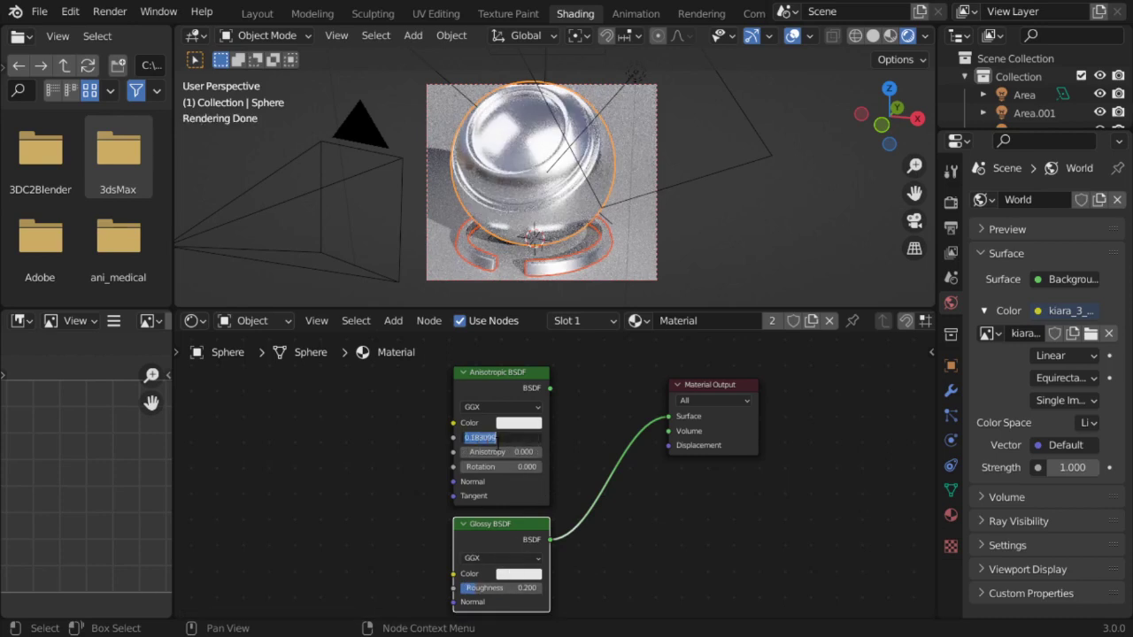
type(".2")
key("Return")
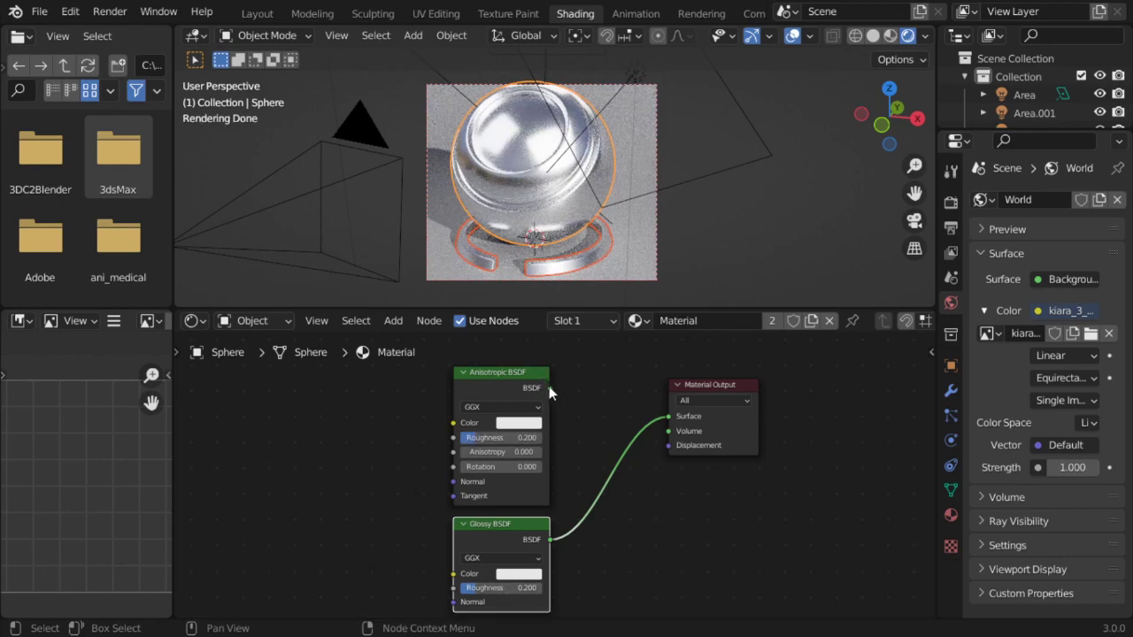
- Swap the Surface link between Anisotropic and Glossy, ending with Anisotropic connected
left_click_drag(550, 388, 665, 417)
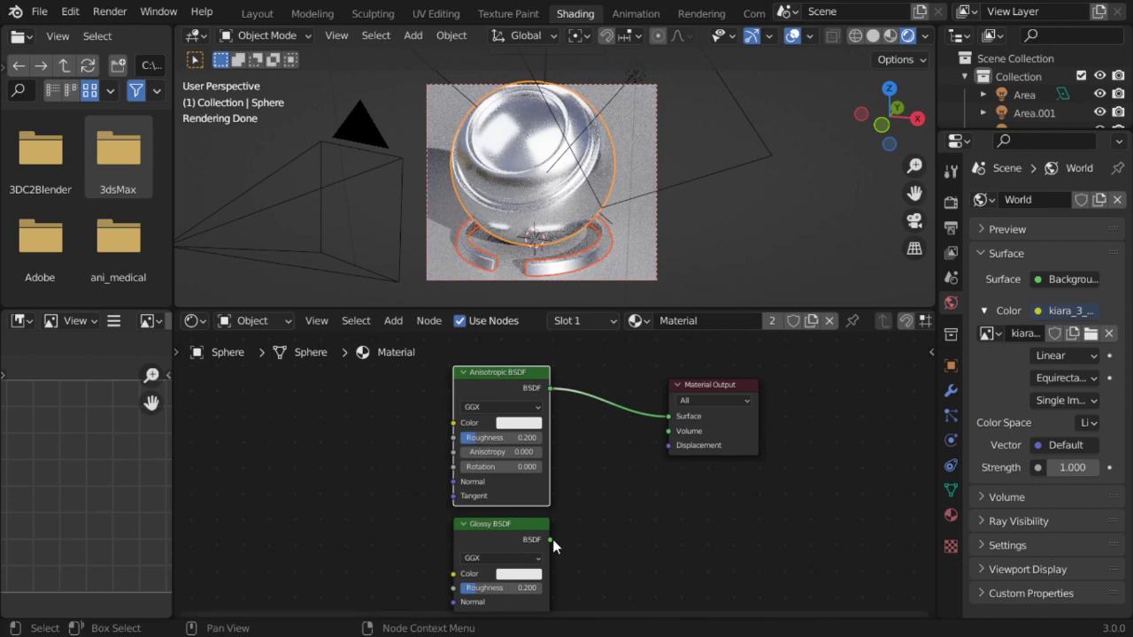
left_click_drag(550, 540, 667, 416)
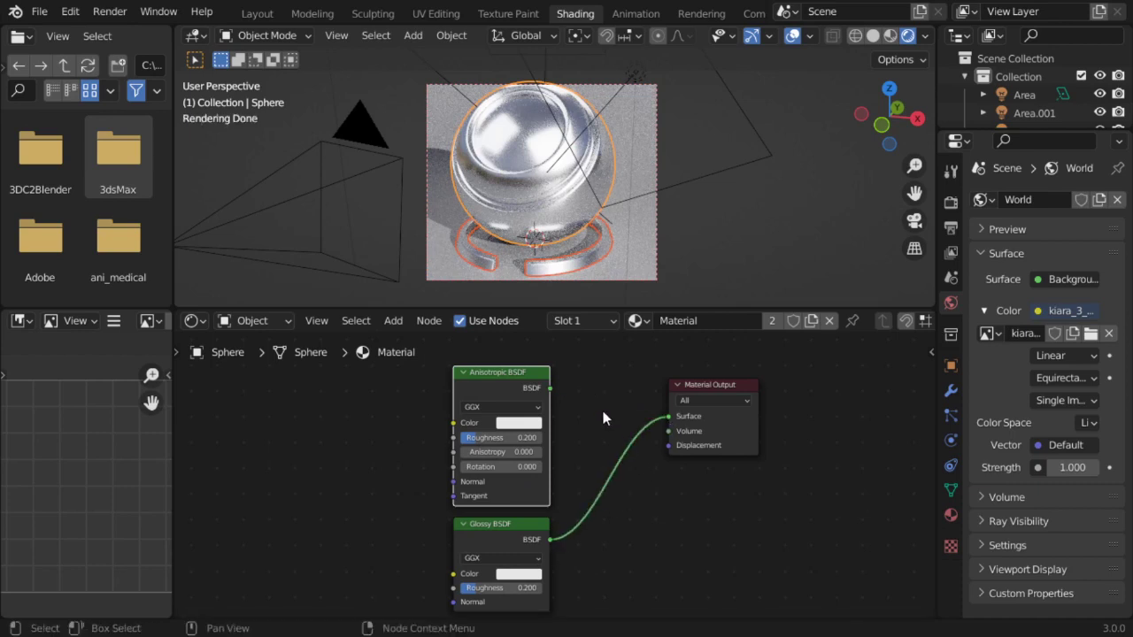
left_click(516, 386, "ctrl+shift")
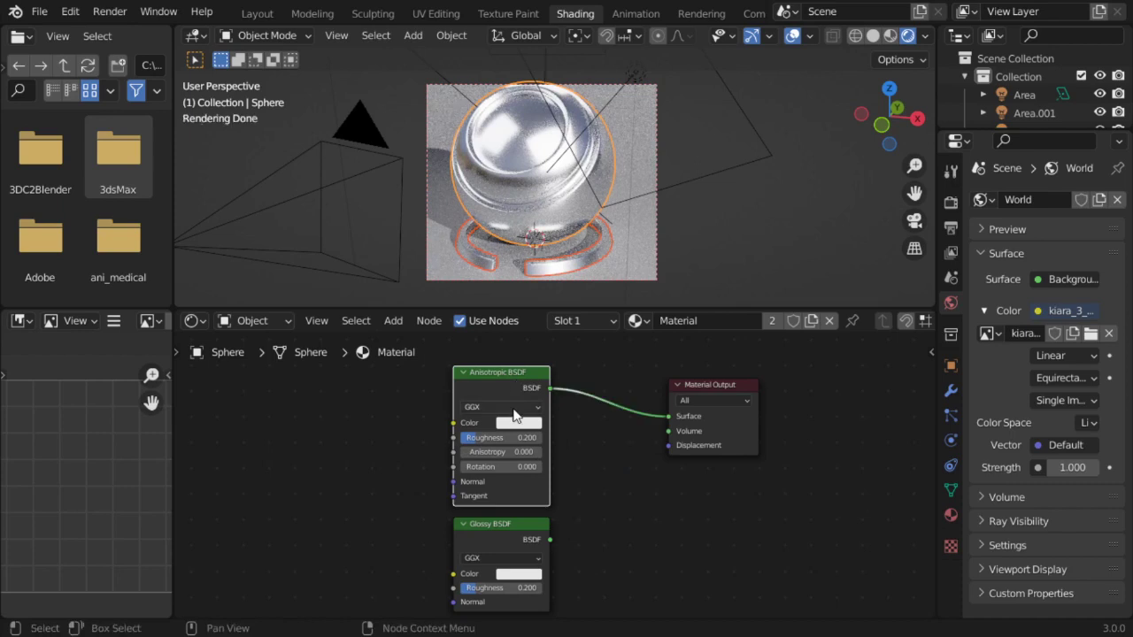
- Try Anisotropy values 0.1, 1.0 and 0.6, then settle on -1.000
left_click(496, 451)
type("1")
key("Return")
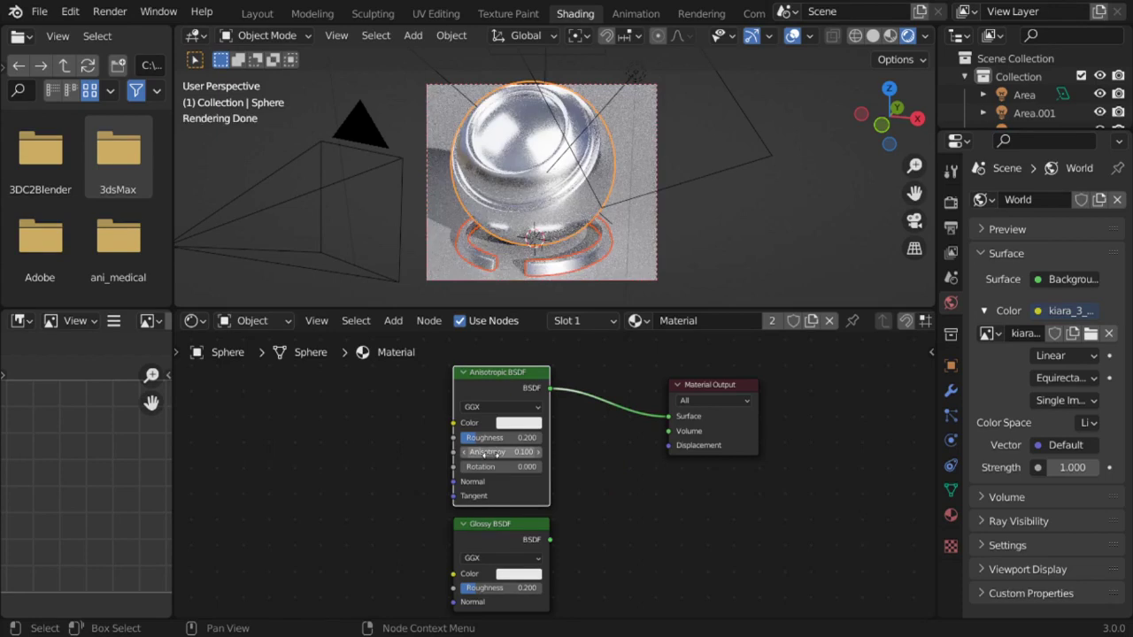
left_click_drag(486, 452, 540, 452)
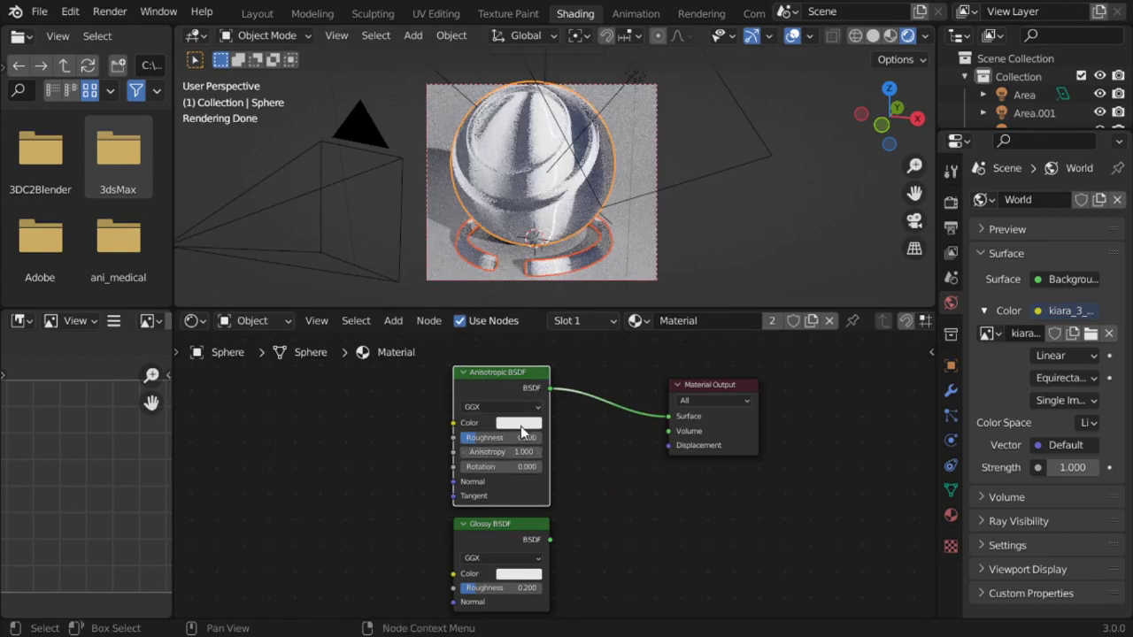
left_click(467, 452)
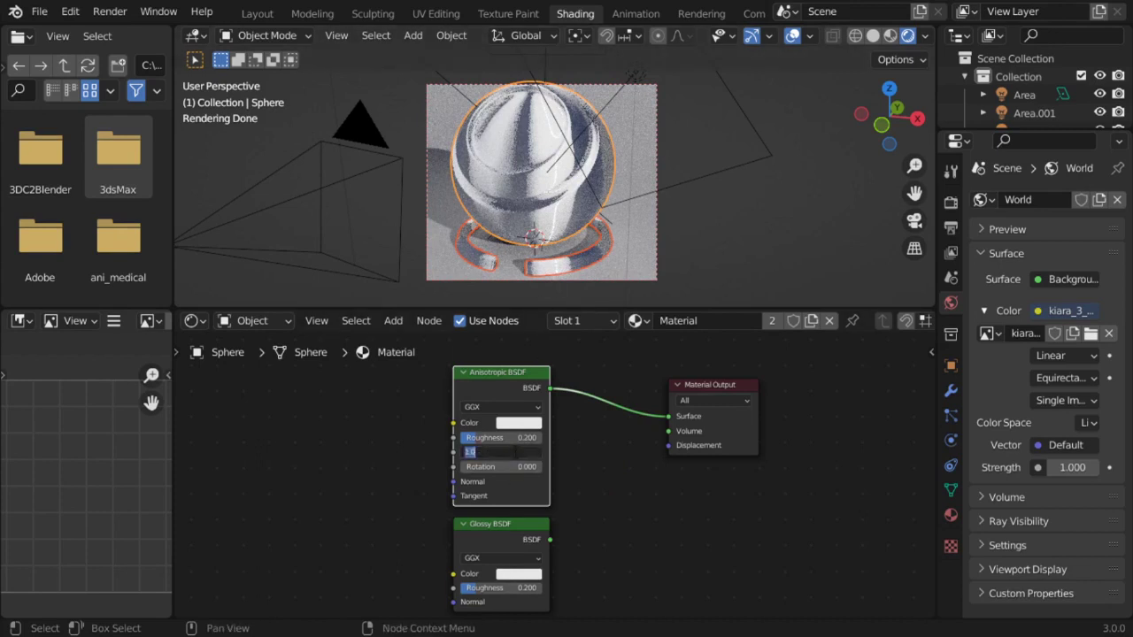
type(".8")
type("0.600")
key("Return")
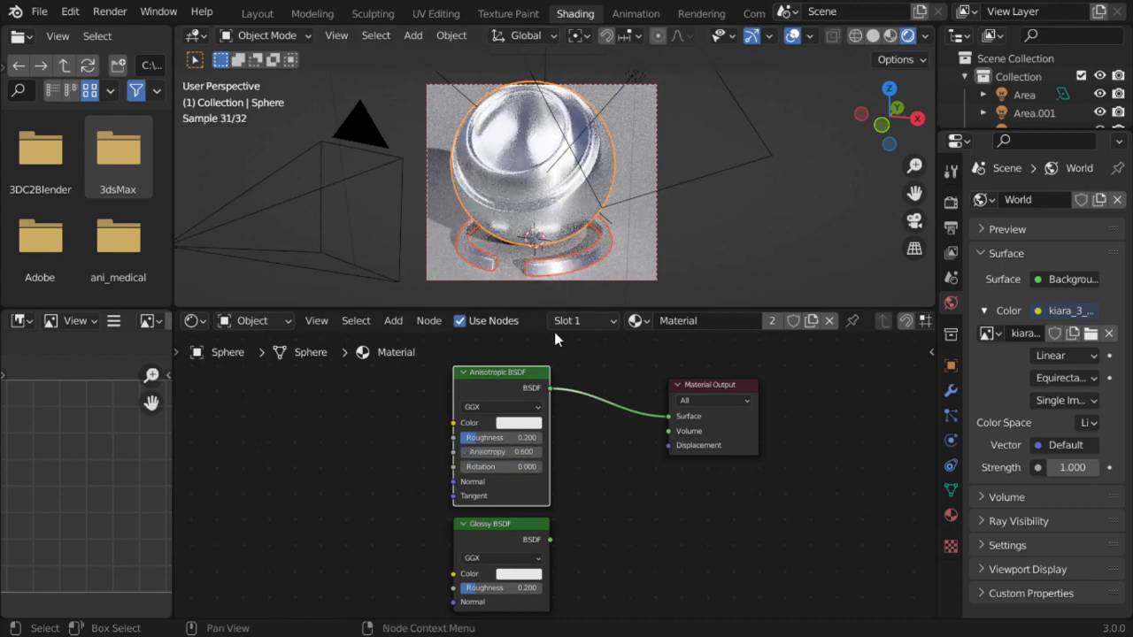
mouse_move(558, 195)
middle_mouse_down()
mouse_move(580, 198)
mouse_move(562, 203)
middle_mouse_up()
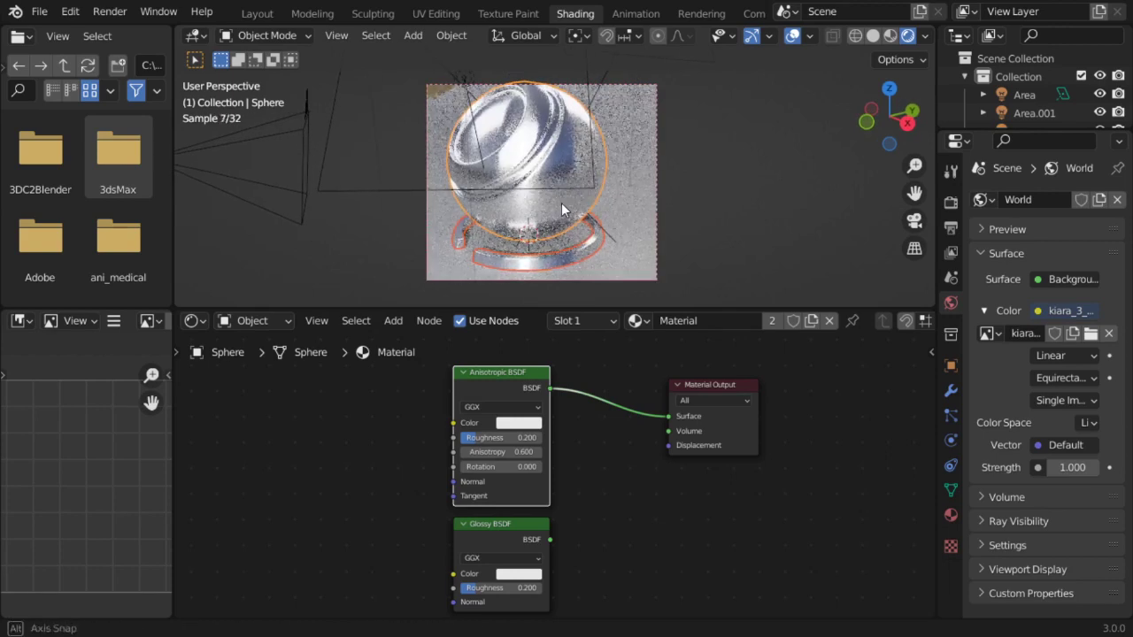
left_click_drag(512, 452, 575, 452)
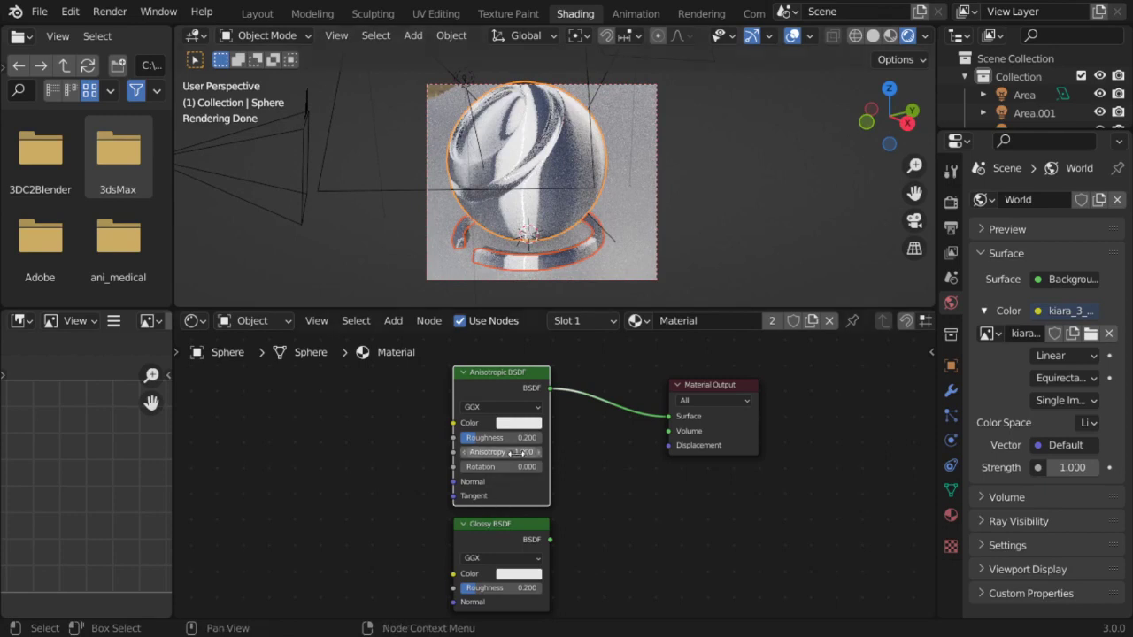
left_click_drag(469, 453, 345, 452)
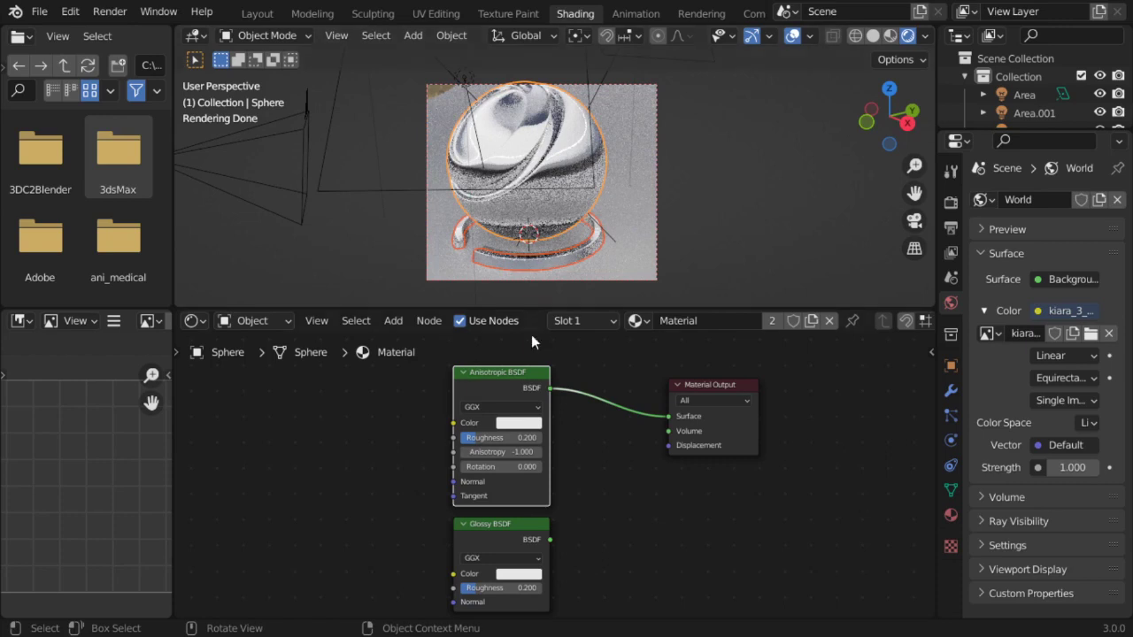
- Lower the Anisotropic BSDF's anisotropy to 0.430
key("minus")
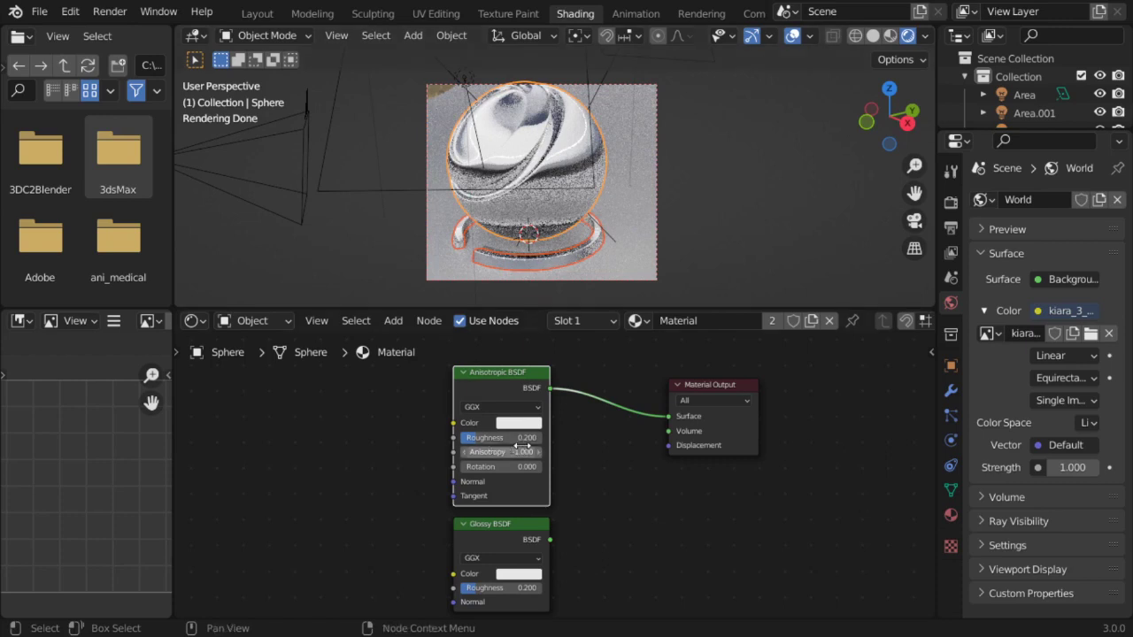
left_click(522, 451)
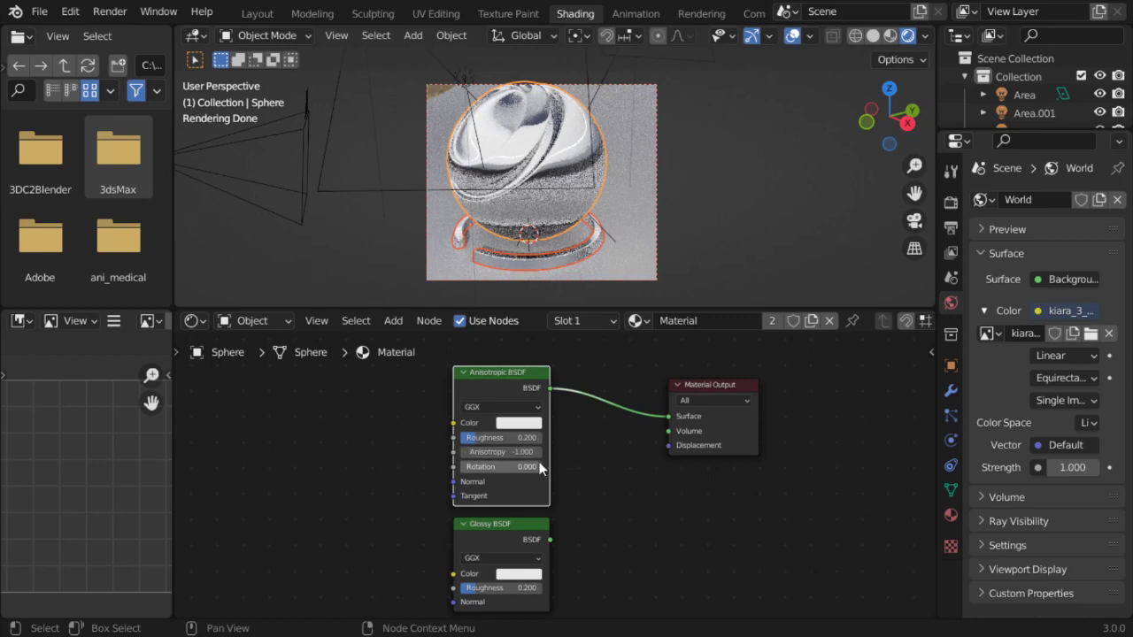
key("BackSpace")
type("43")
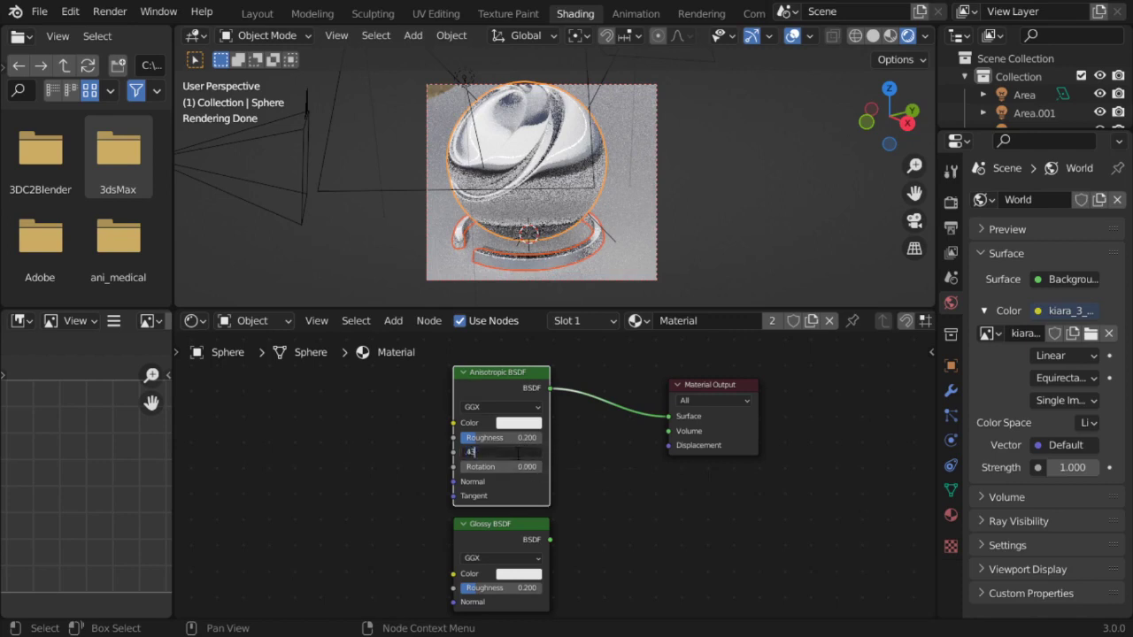
key("Return")
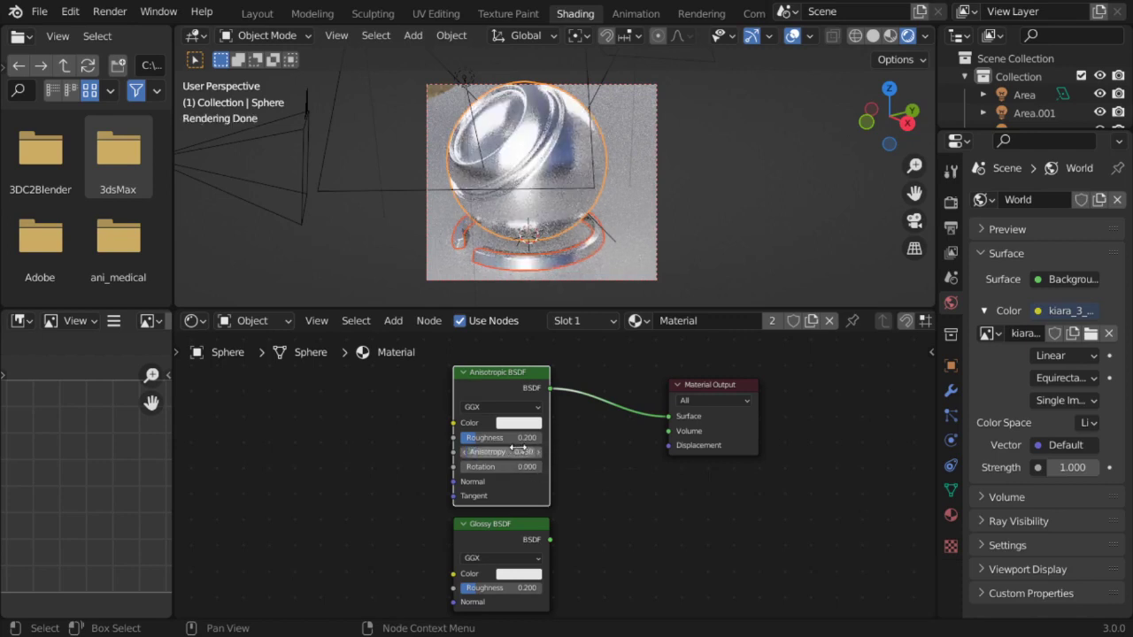
- Rearrange the Anisotropic and Glossy nodes closer together in the Shader Editor
left_click_drag(508, 375, 511, 400)
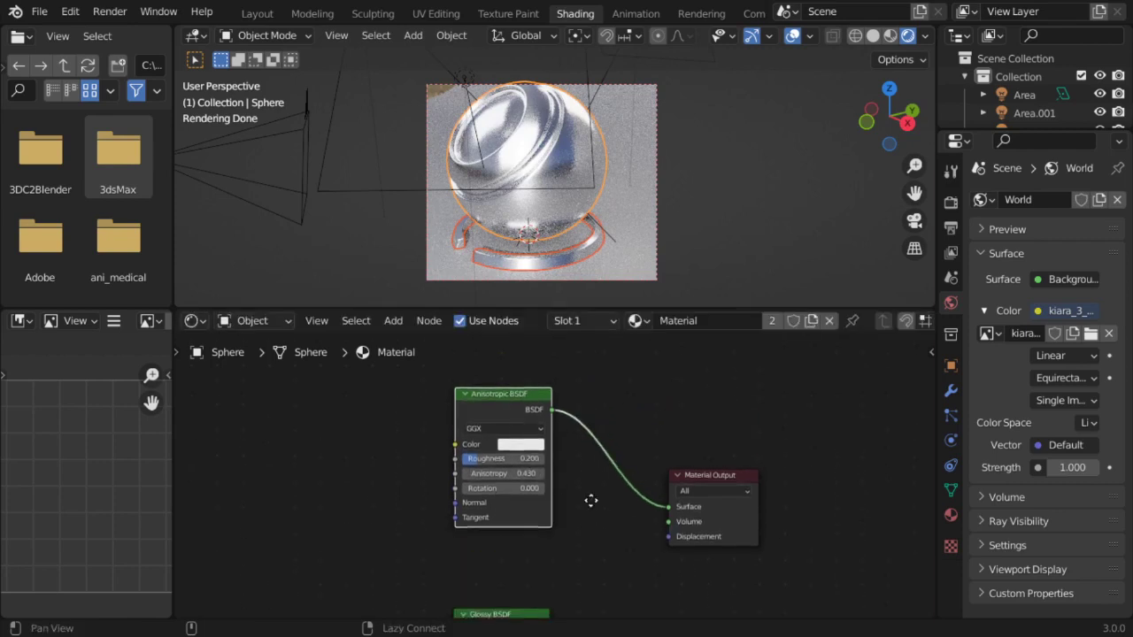
middle_click_drag(588, 497, 558, 469, "ctrl")
left_click_drag(496, 567, 507, 529)
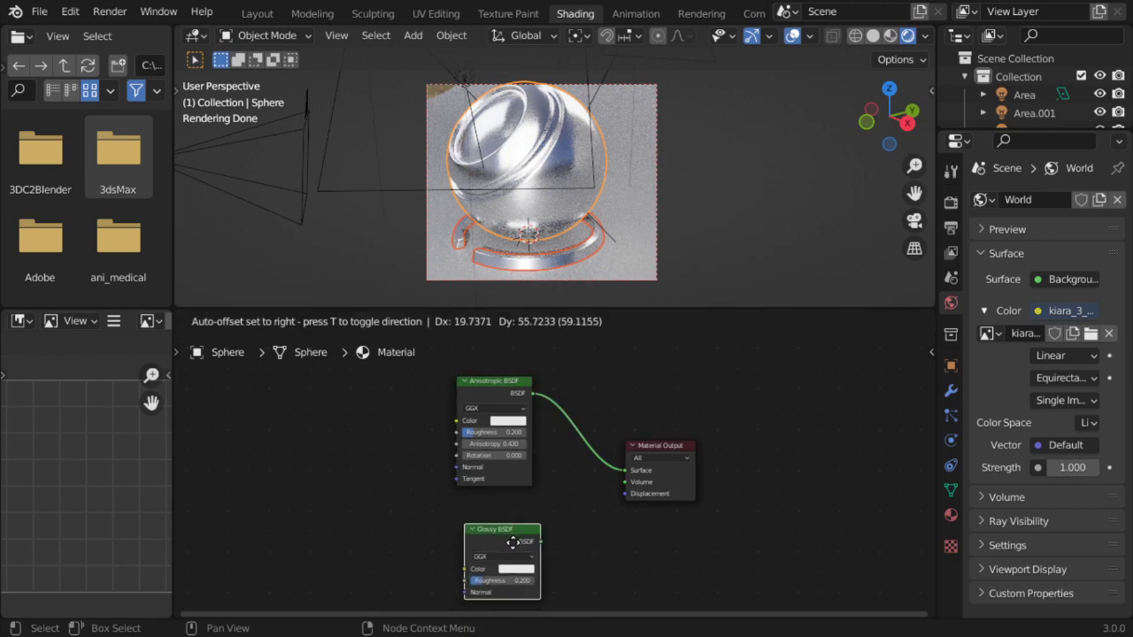
middle_click_drag(549, 453, 540, 443, "ctrl")
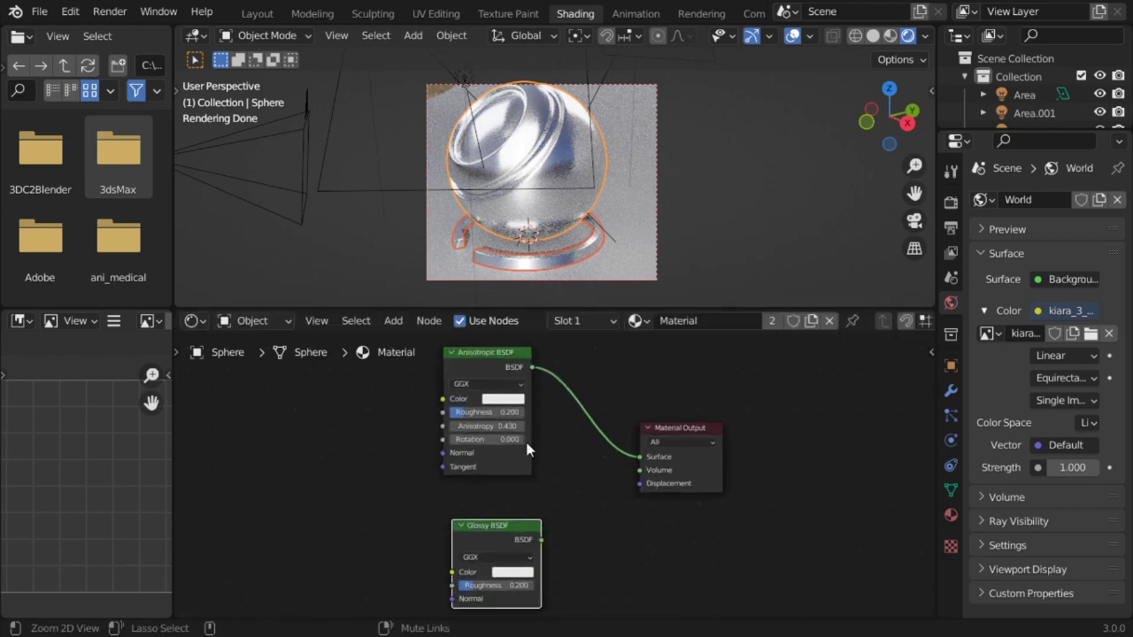
- Set the Anisotropic BSDF rotation to 0.655
mouse_move(478, 434)
left_mouse_down()
mouse_move(531, 434)
mouse_move(487, 434)
left_mouse_up()
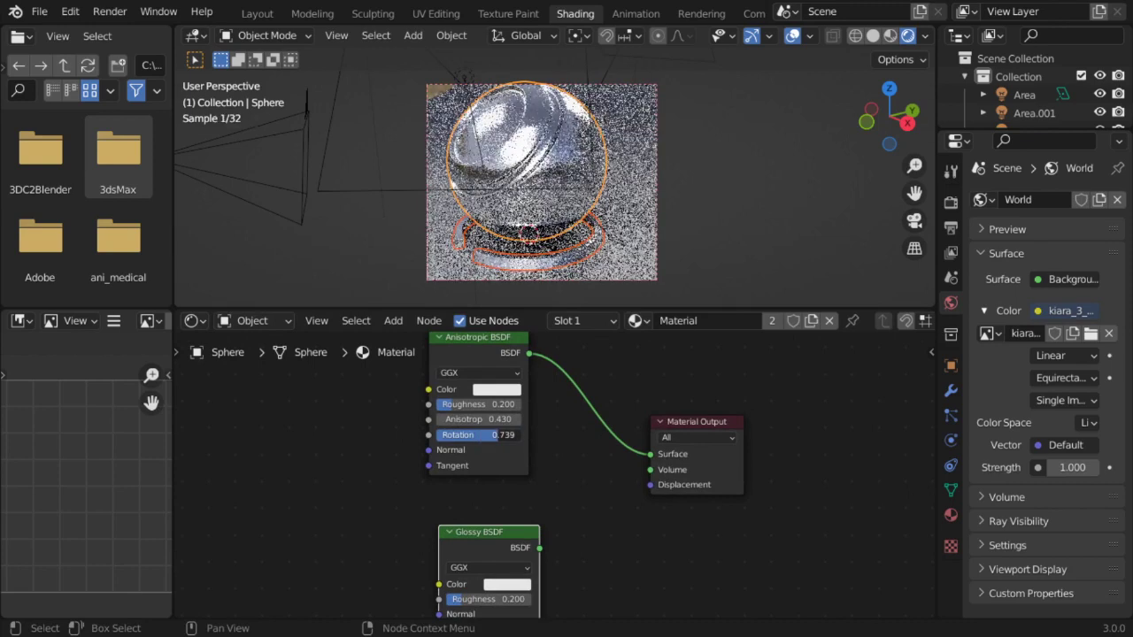
left_click_drag(487, 434, 490, 435)
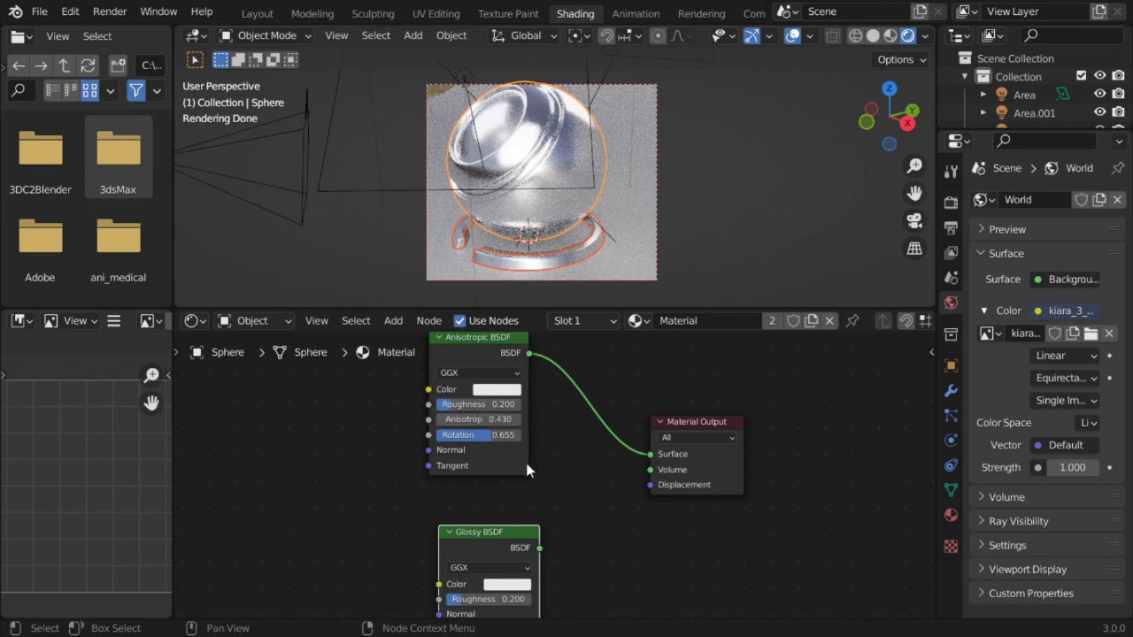
middle_click_drag(607, 468, 607, 475, "ctrl")
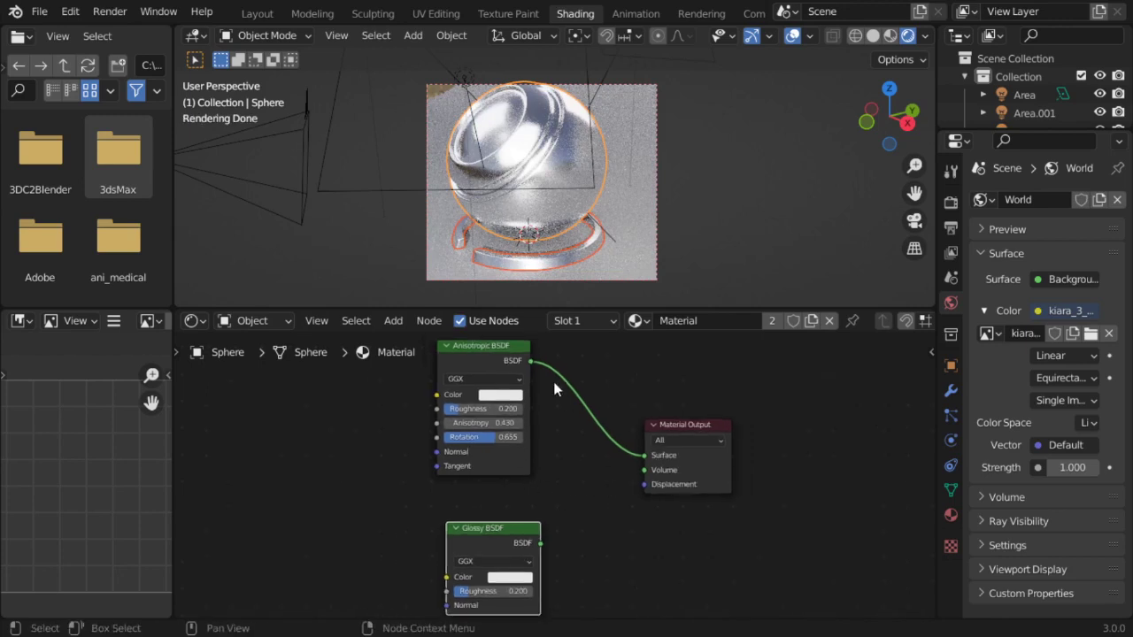
left_click(496, 349)
left_click_drag(496, 349, 499, 356)
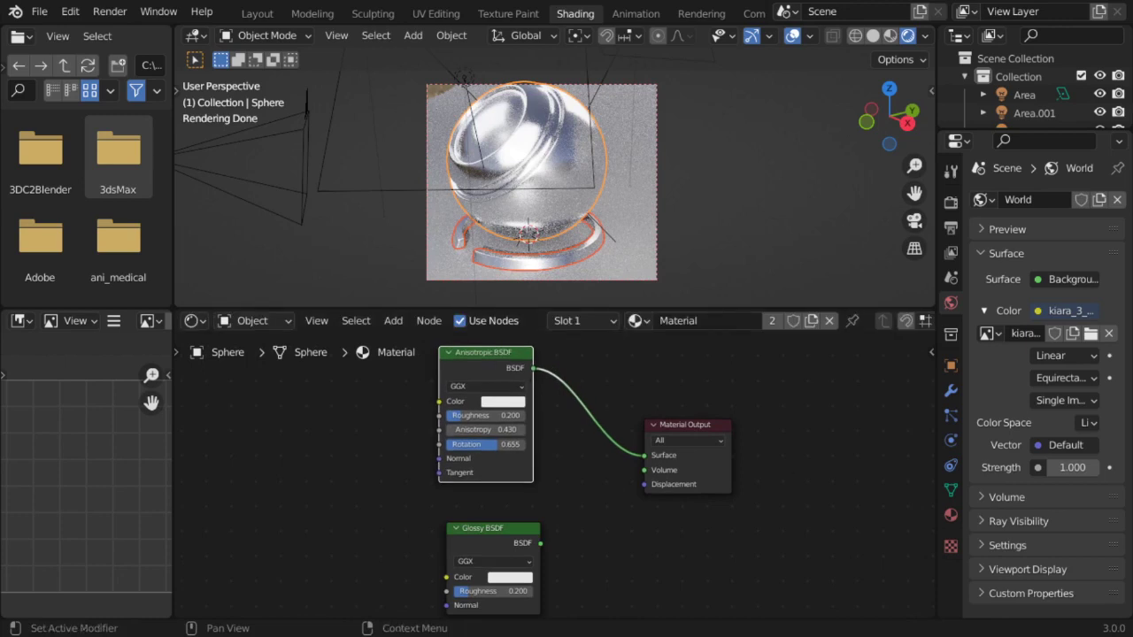
- Delete the Anisotropic node and add an Emission shader wired to the Surface input
key("x")
key("shift+a")
left_click(479, 365)
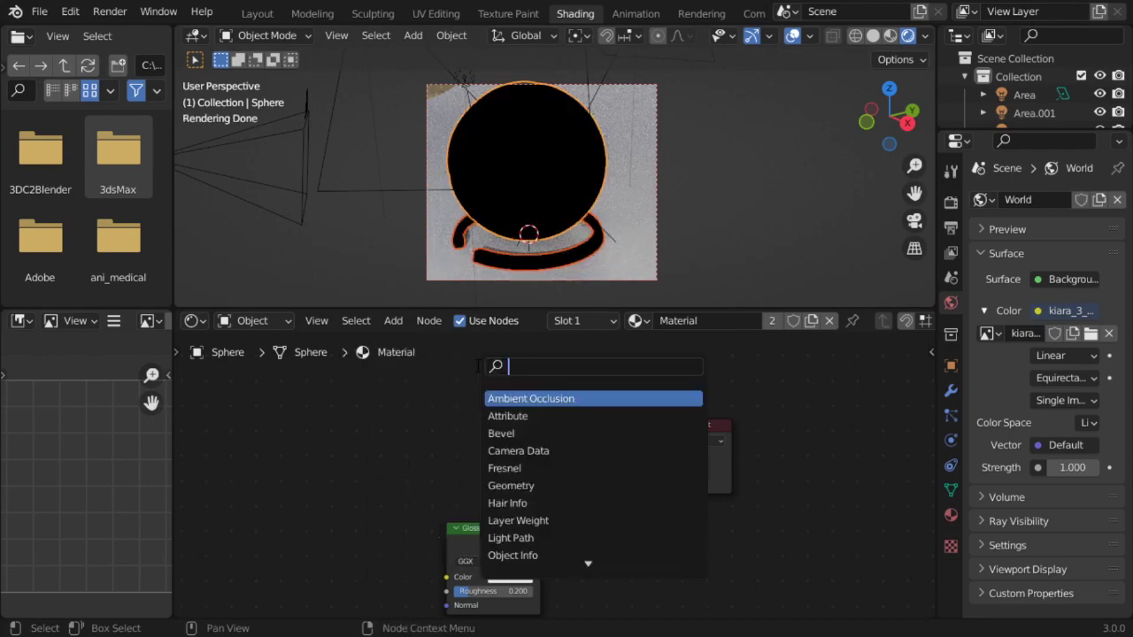
type("emi")
key("Return")
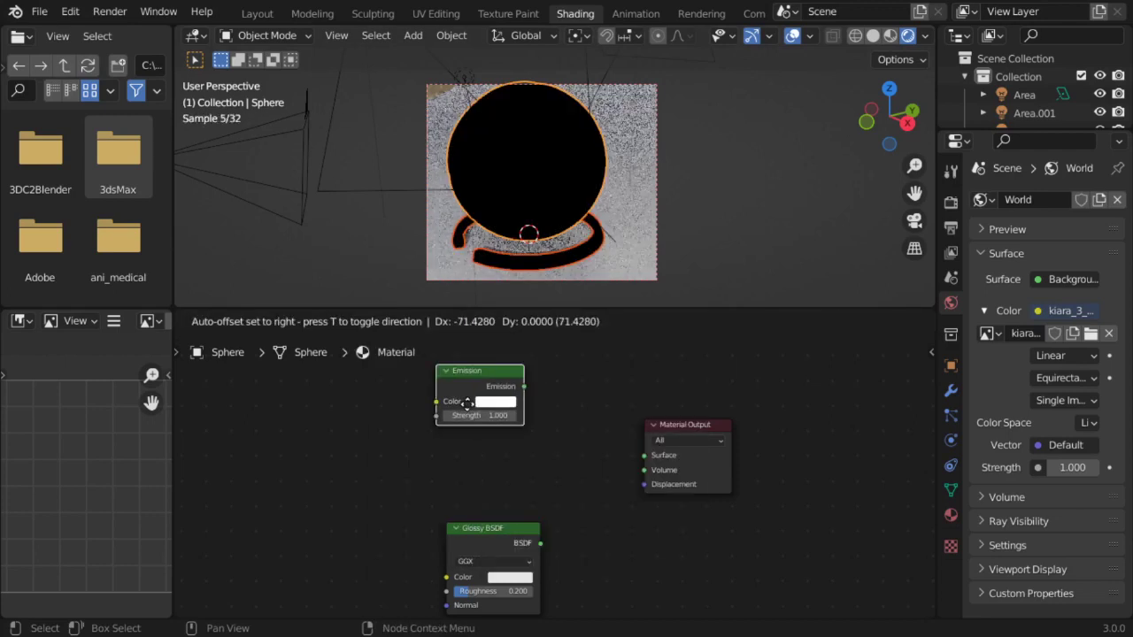
left_click(462, 452)
left_click_drag(510, 426, 644, 454)
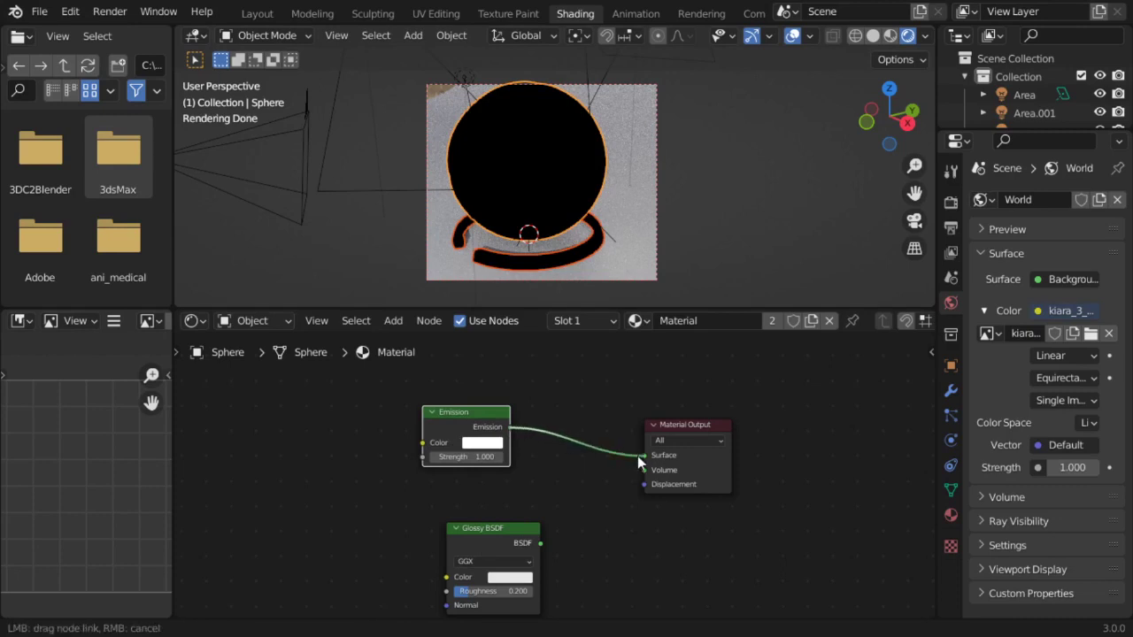
scroll(580, 401, "up", 1)
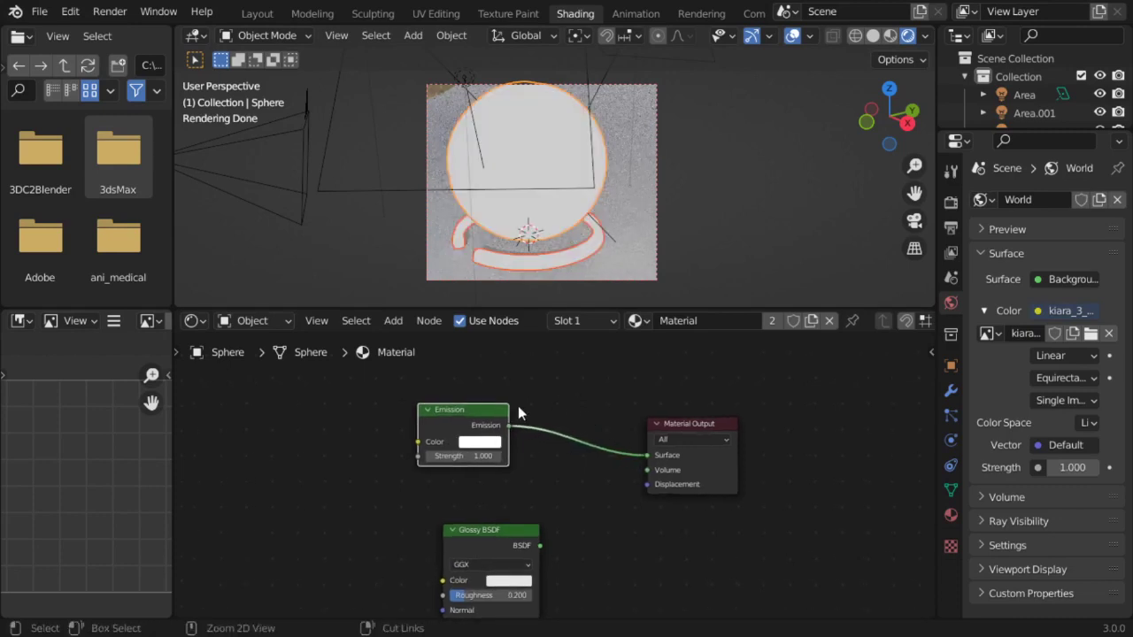
left_click_drag(474, 412, 499, 419)
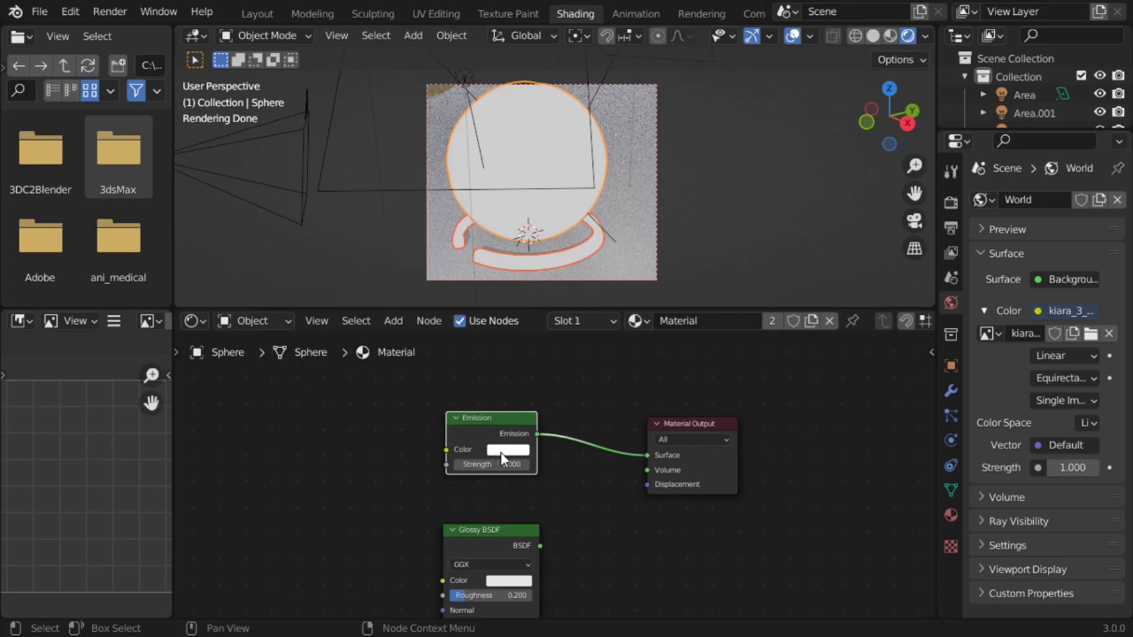
- Make the emission colour orange with strength 104.3
left_click(501, 452)
left_click_drag(544, 348, 570, 344)
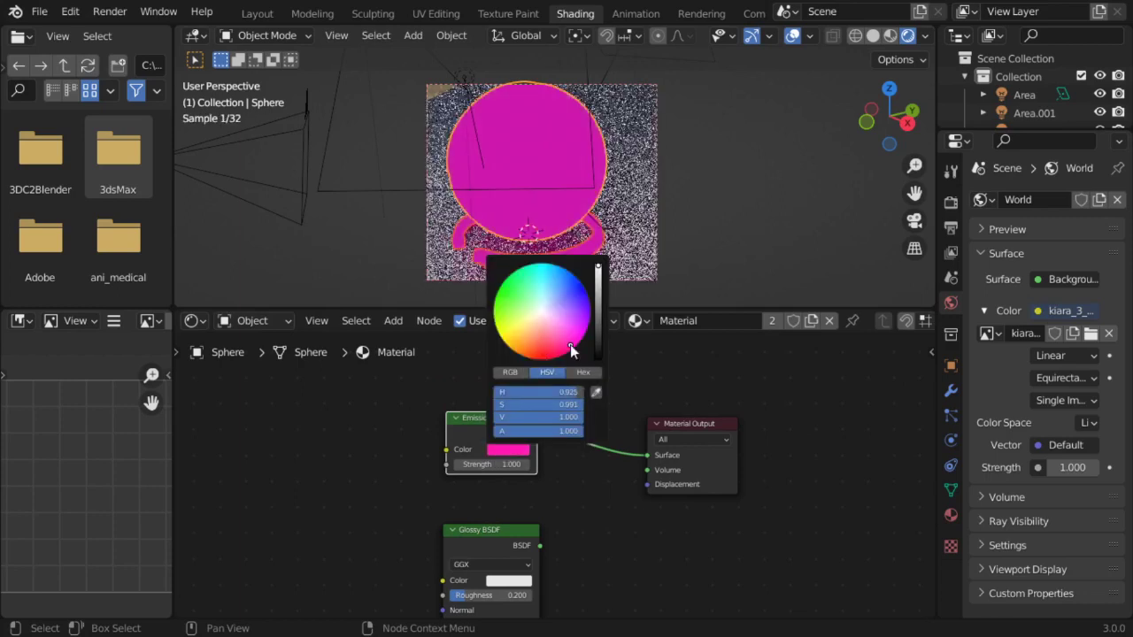
double_click(493, 464)
type("70")
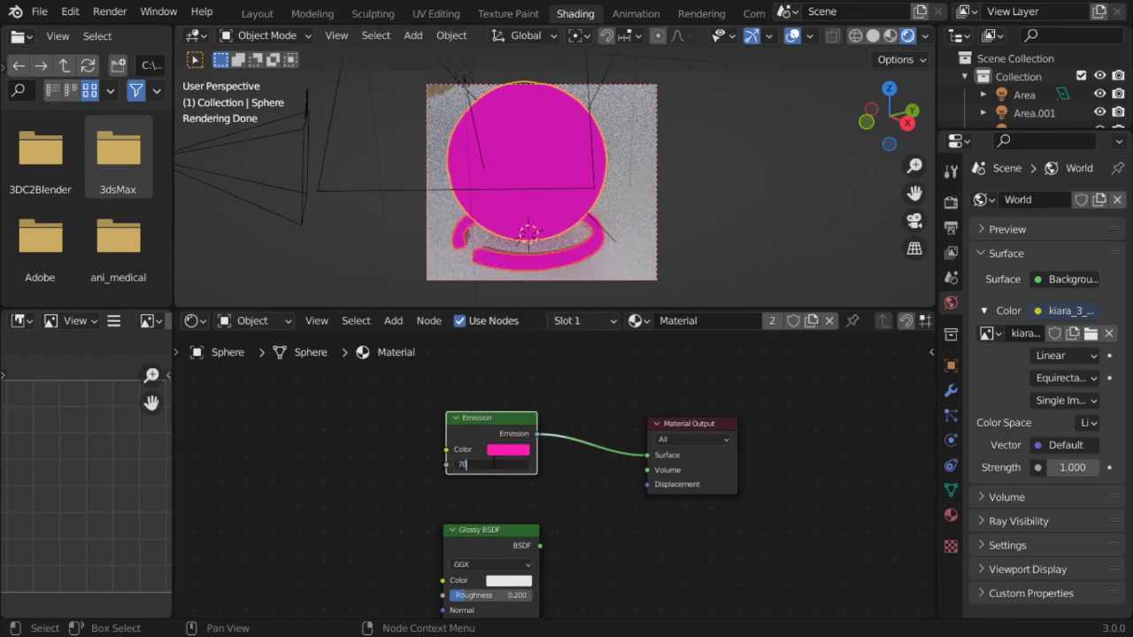
key("Return")
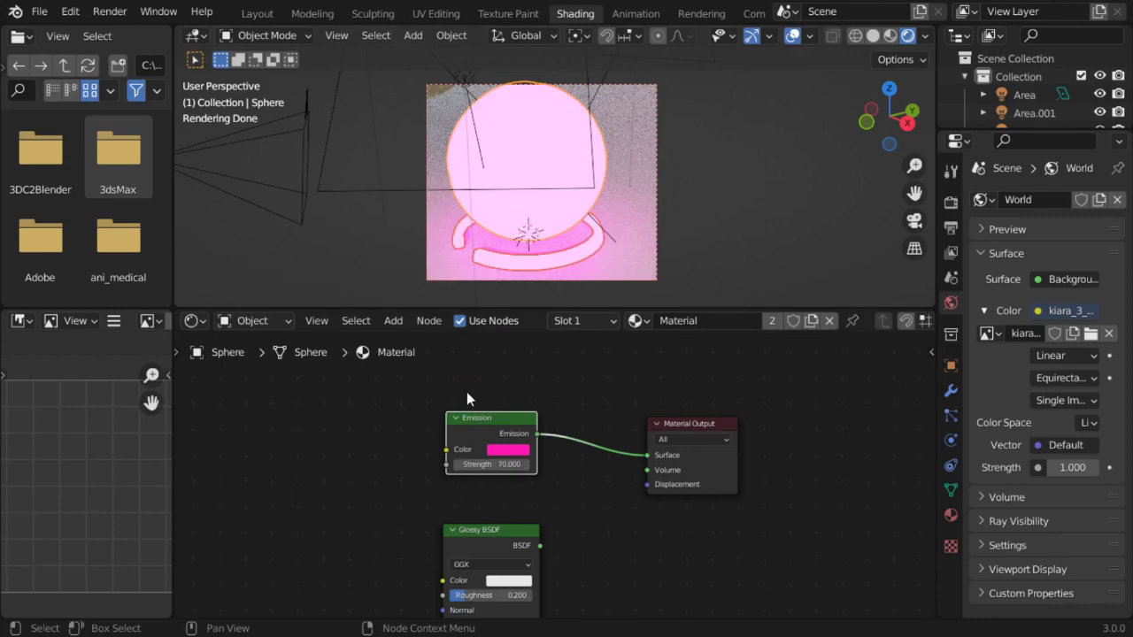
left_click(501, 449)
mouse_move(551, 340)
left_mouse_down()
mouse_move(572, 302)
mouse_move(528, 281)
mouse_move(507, 283)
mouse_move(513, 340)
left_mouse_up()
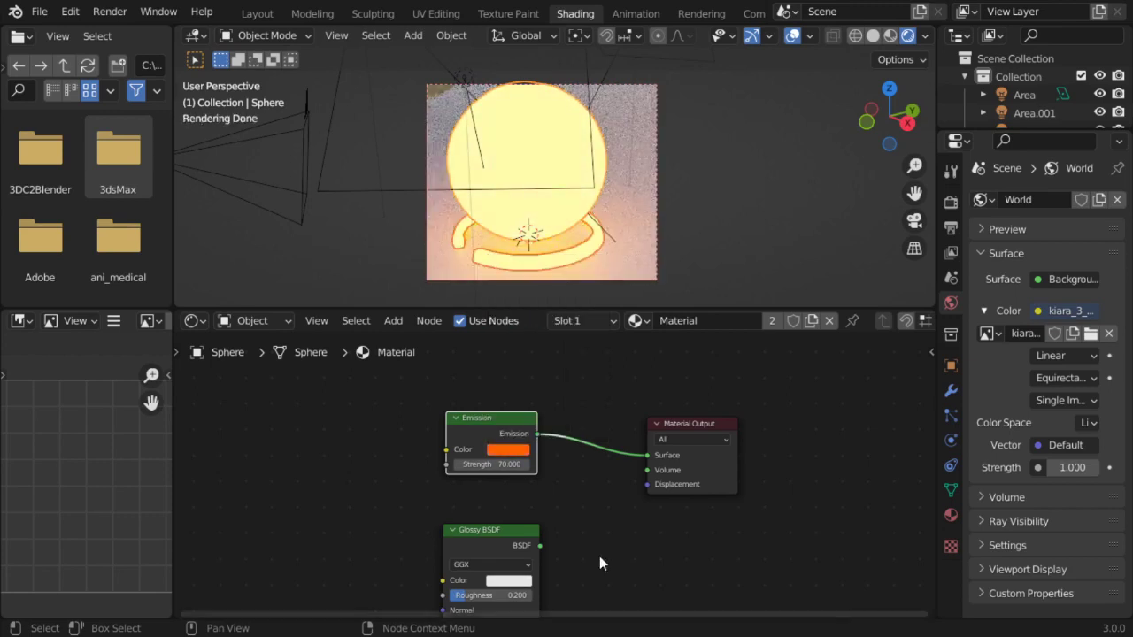
left_click_drag(493, 464, 566, 464)
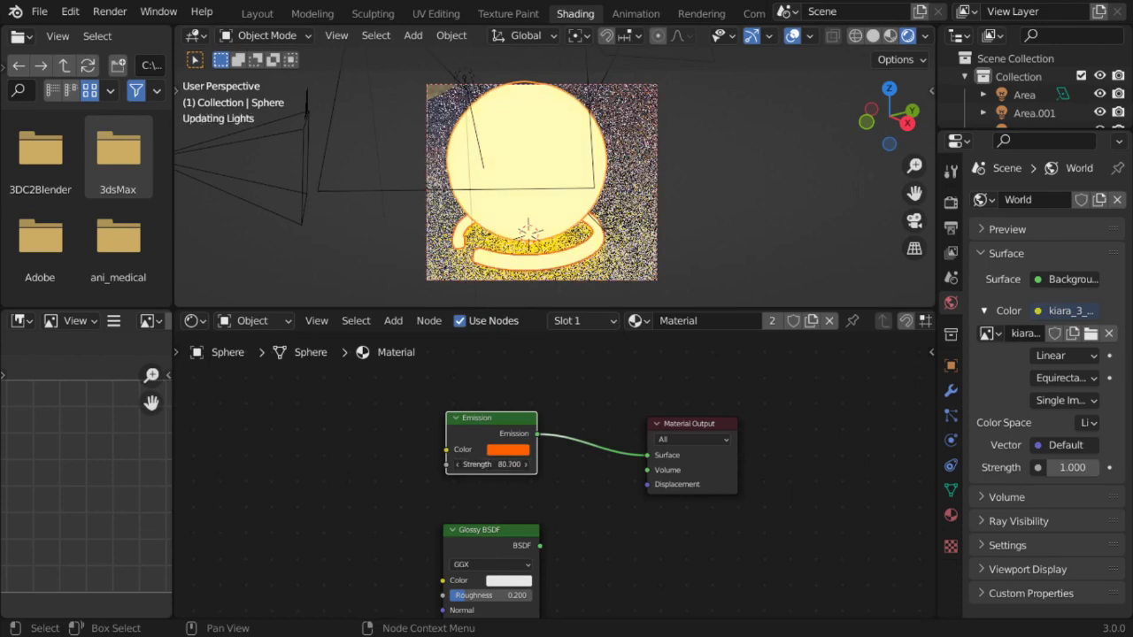
double_click(497, 464)
key("Return")
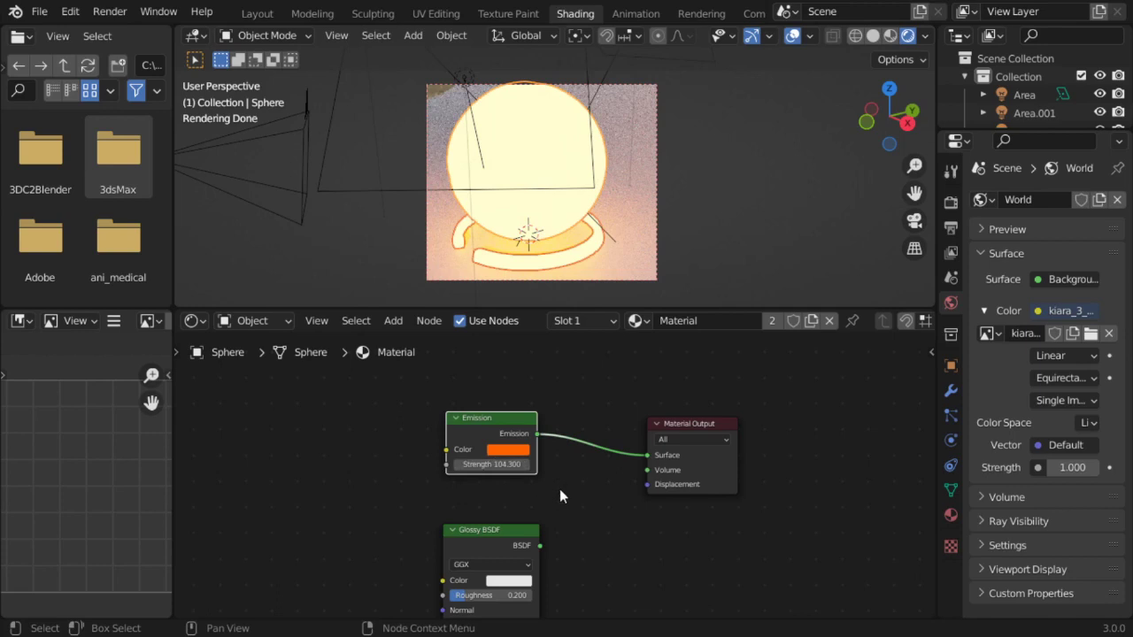
scroll(560, 489, "up", 1)
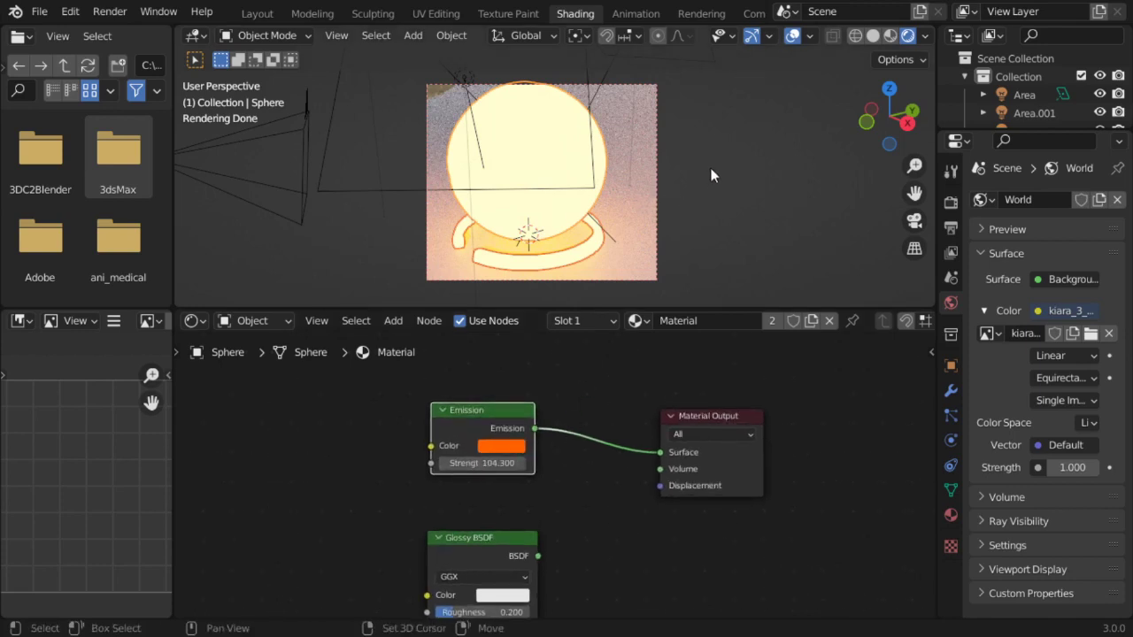
key("shift+a")
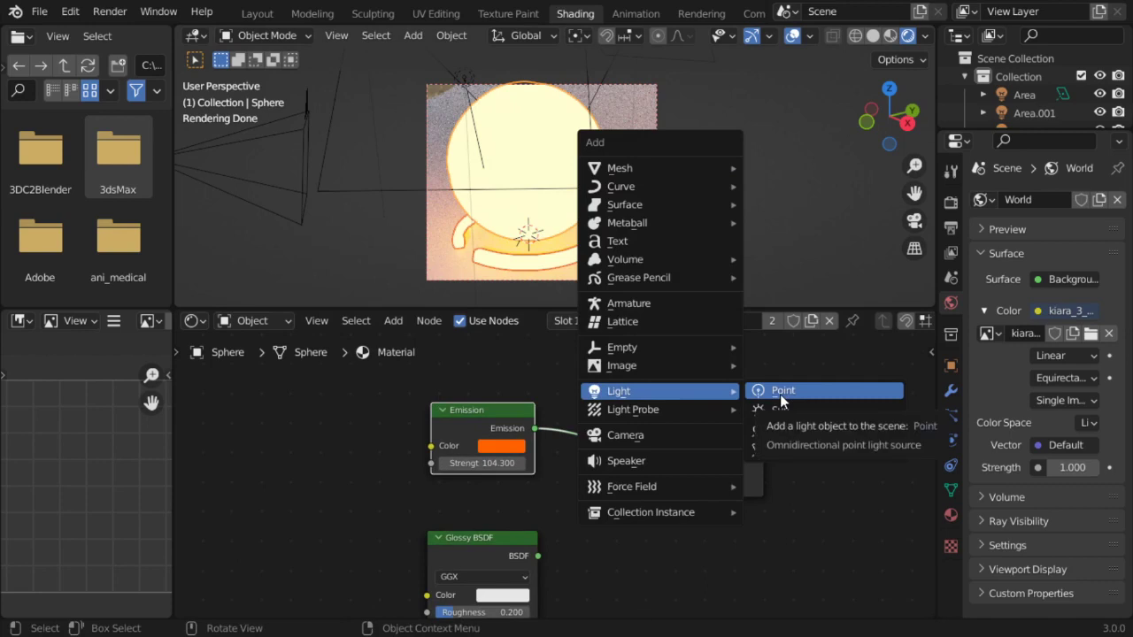
key("Escape")
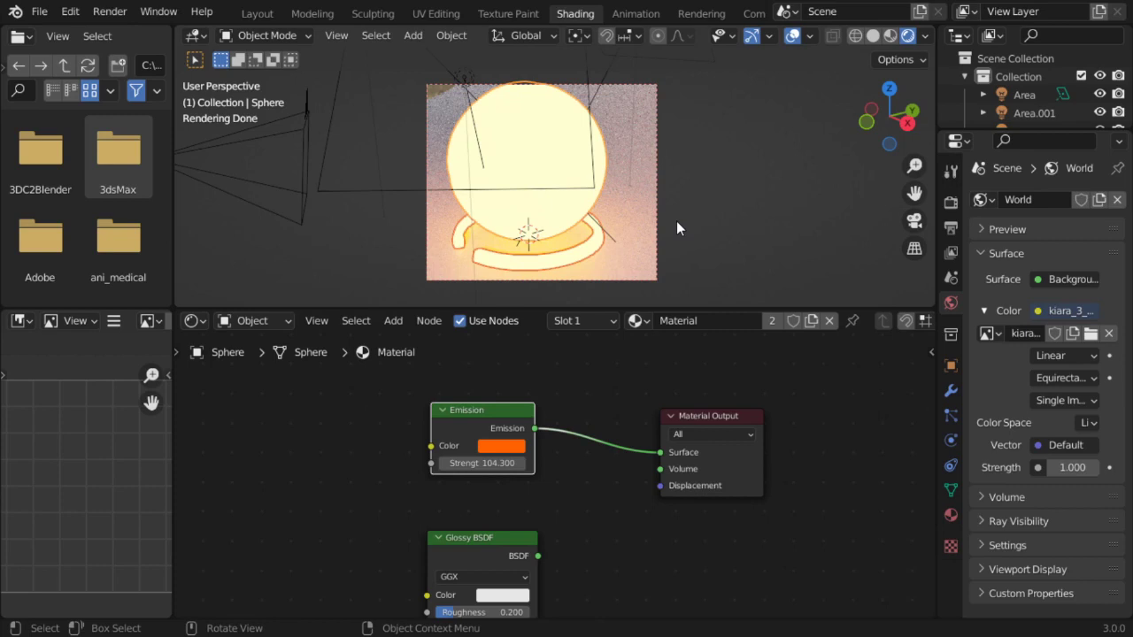
key("shift+a")
- Connect the Emission output to the Material Output Volume socket, trying strength 50 then 1
left_click_drag(531, 430, 555, 430)
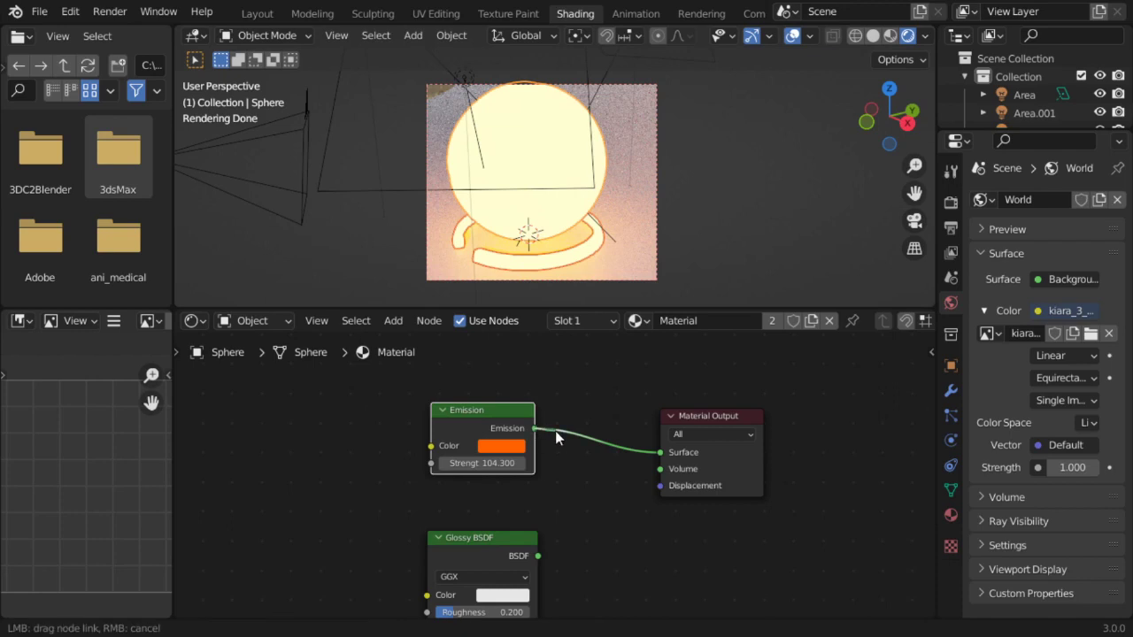
left_click_drag(629, 462, 660, 469)
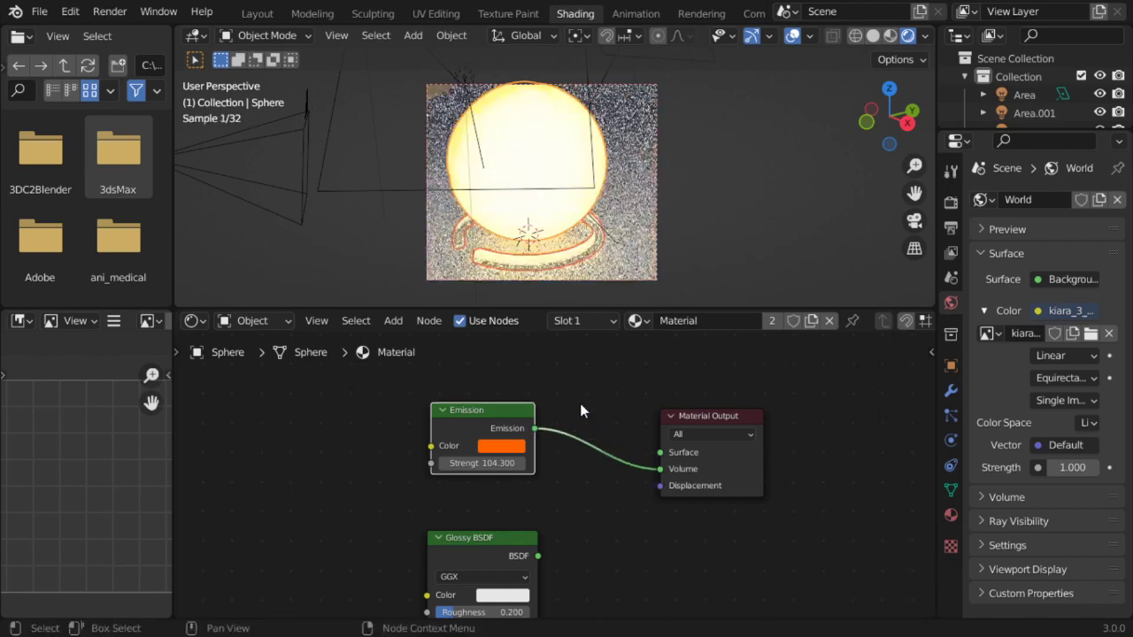
left_click(494, 461)
type("50")
key("Return")
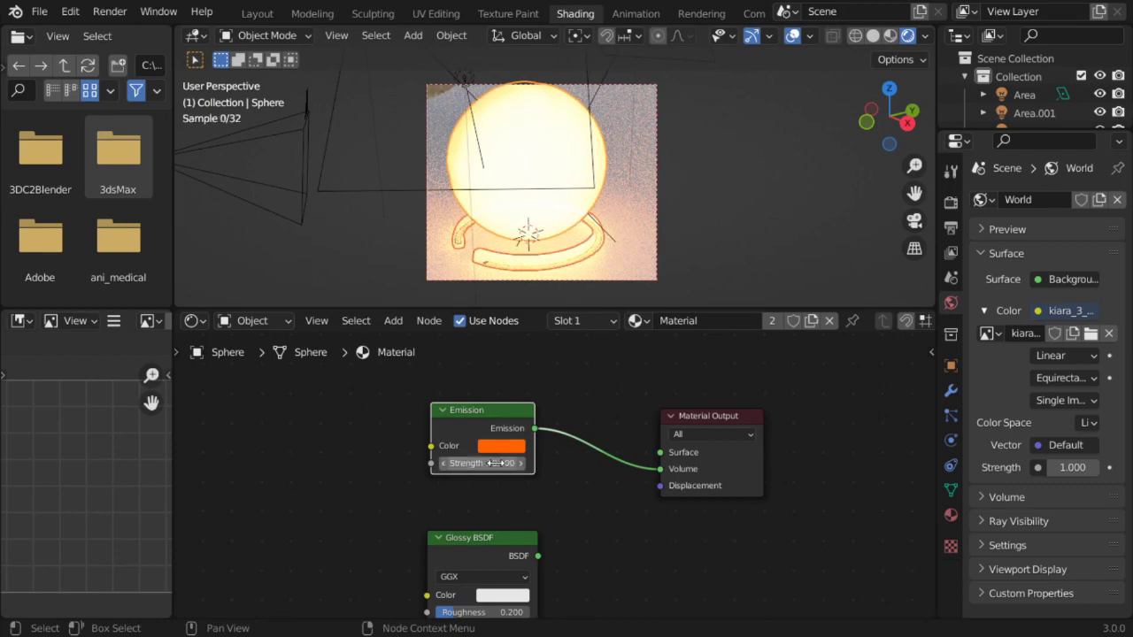
left_click(482, 463)
type("1")
key("Return")
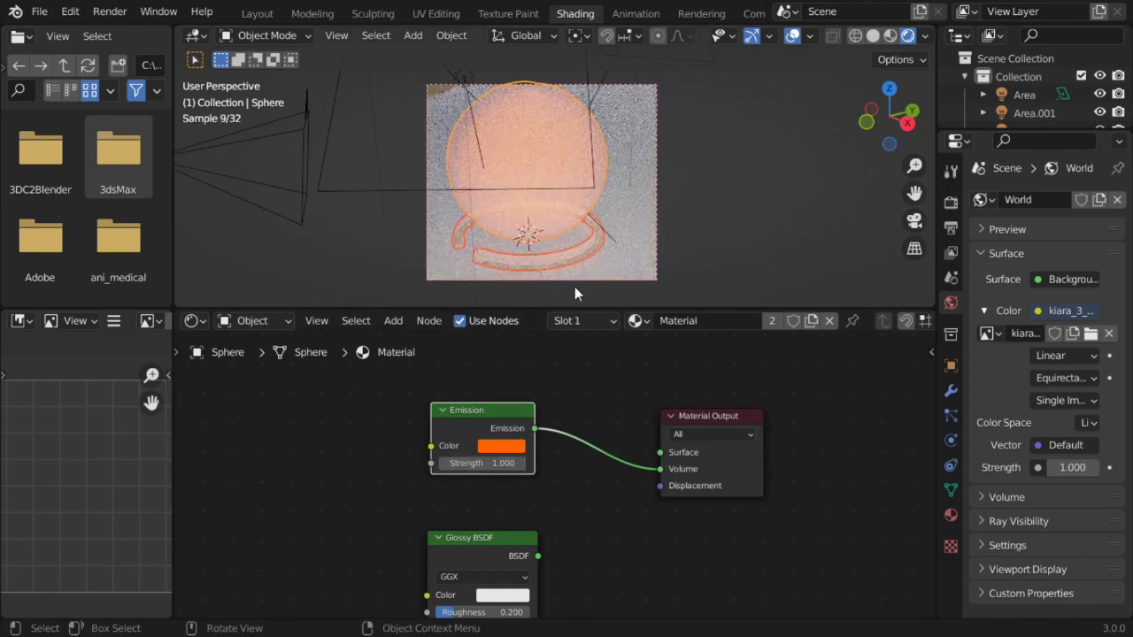
- Make the emission colour purple and raise its strength to 27.5
left_click(501, 446)
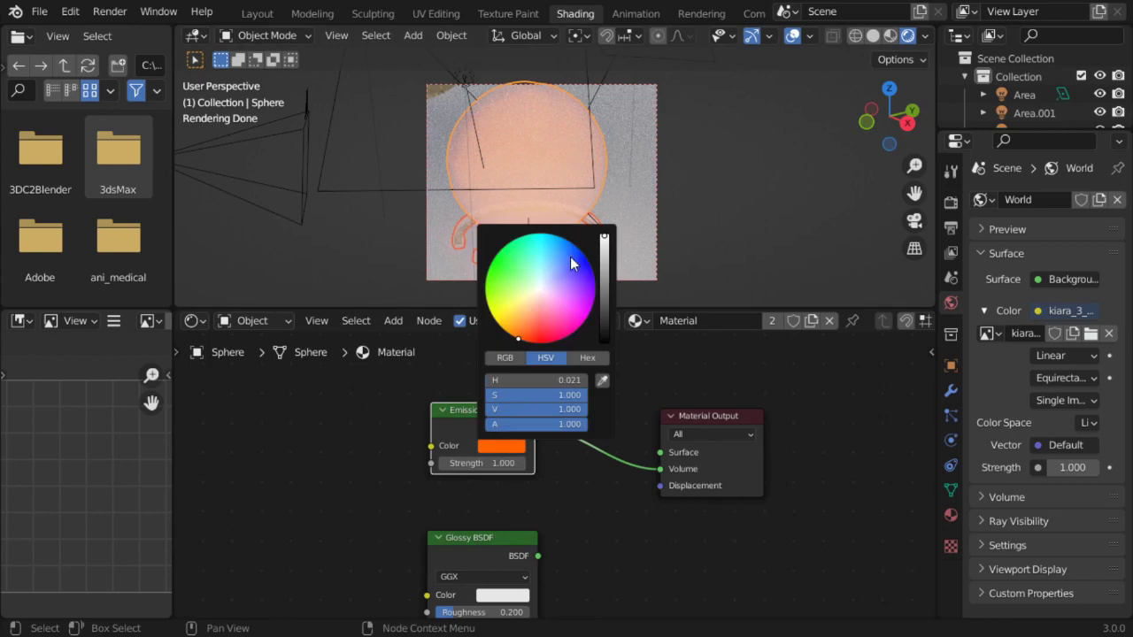
mouse_move(570, 257)
left_mouse_down()
mouse_move(557, 271)
mouse_move(570, 324)
left_mouse_up()
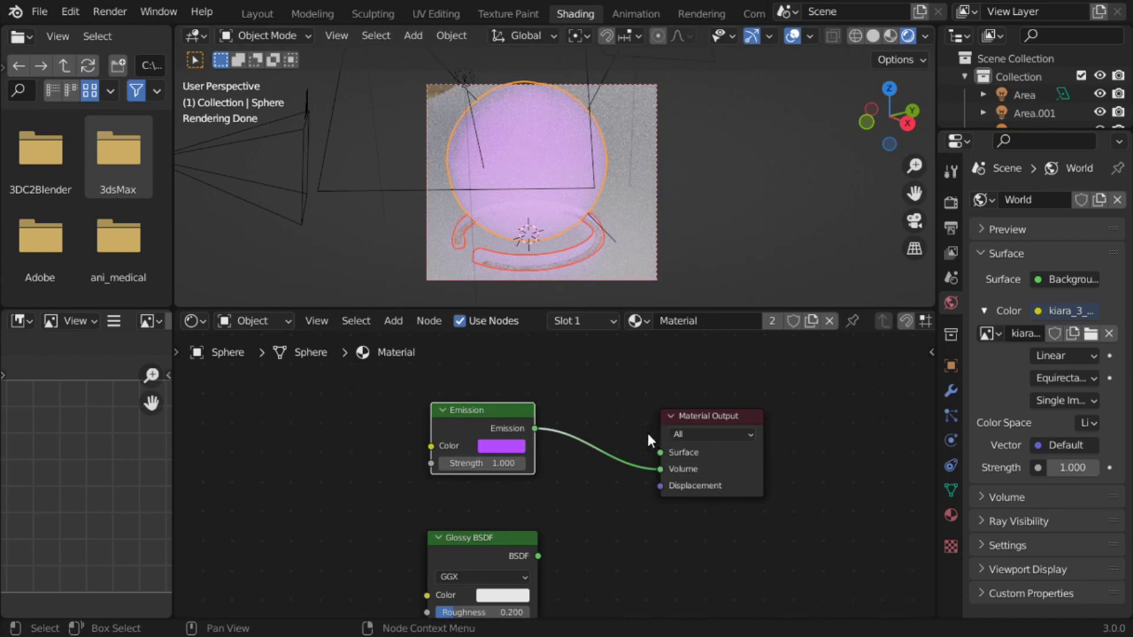
mouse_move(656, 469)
left_mouse_down()
mouse_move(661, 453)
mouse_move(662, 468)
left_mouse_up()
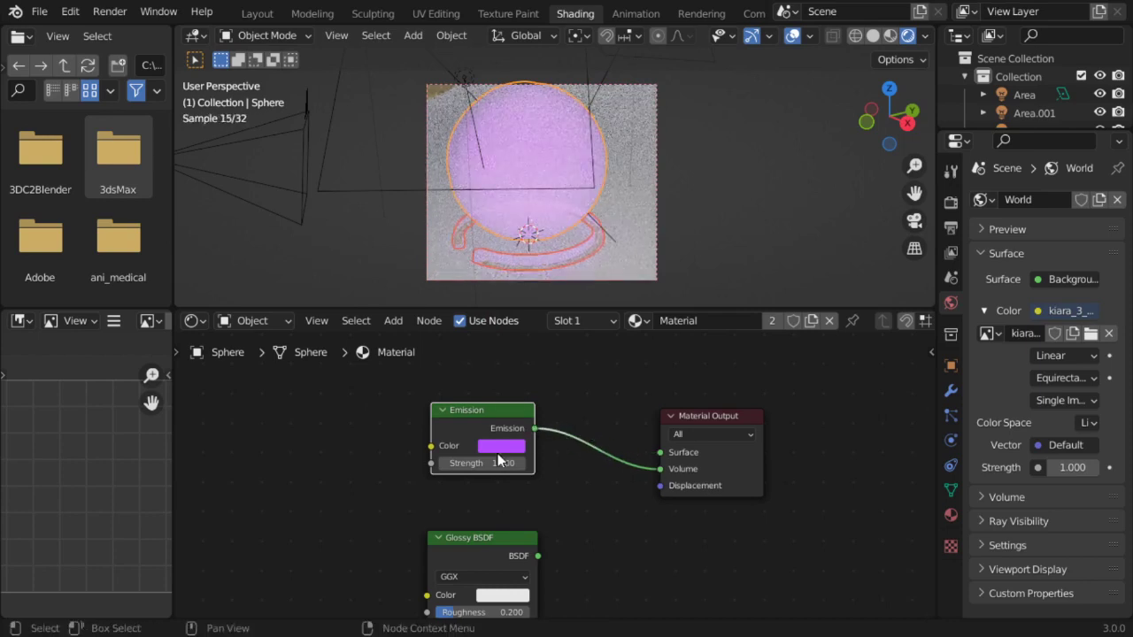
left_click_drag(482, 463, 566, 462)
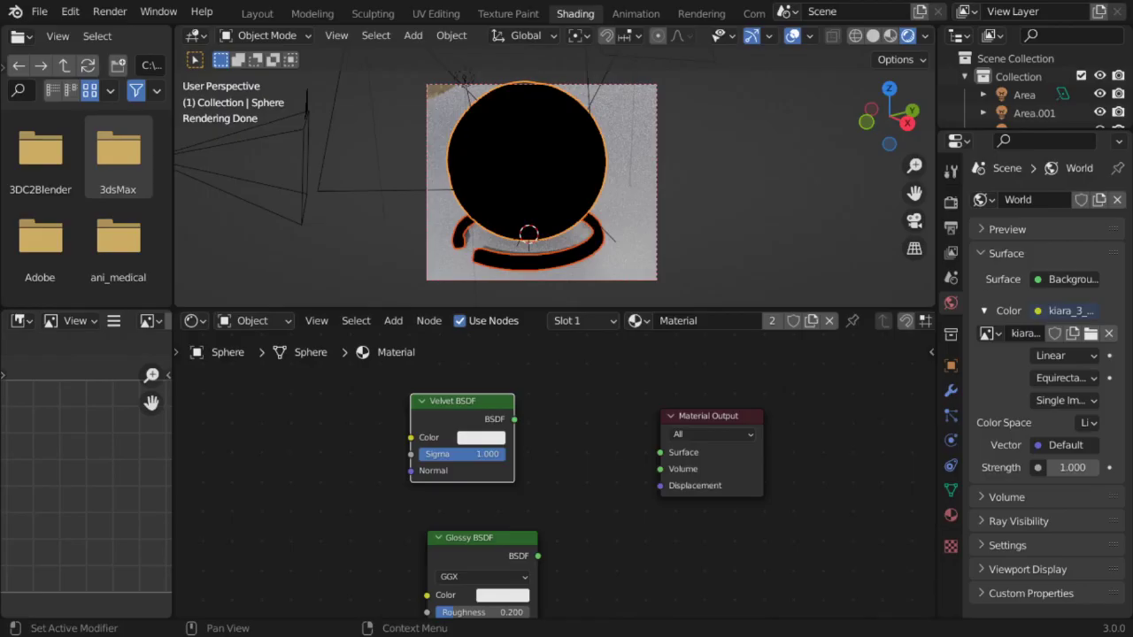
- Remove the Glossy BSDF node and reposition the Velvet BSDF
left_click_drag(480, 550, 452, 586)
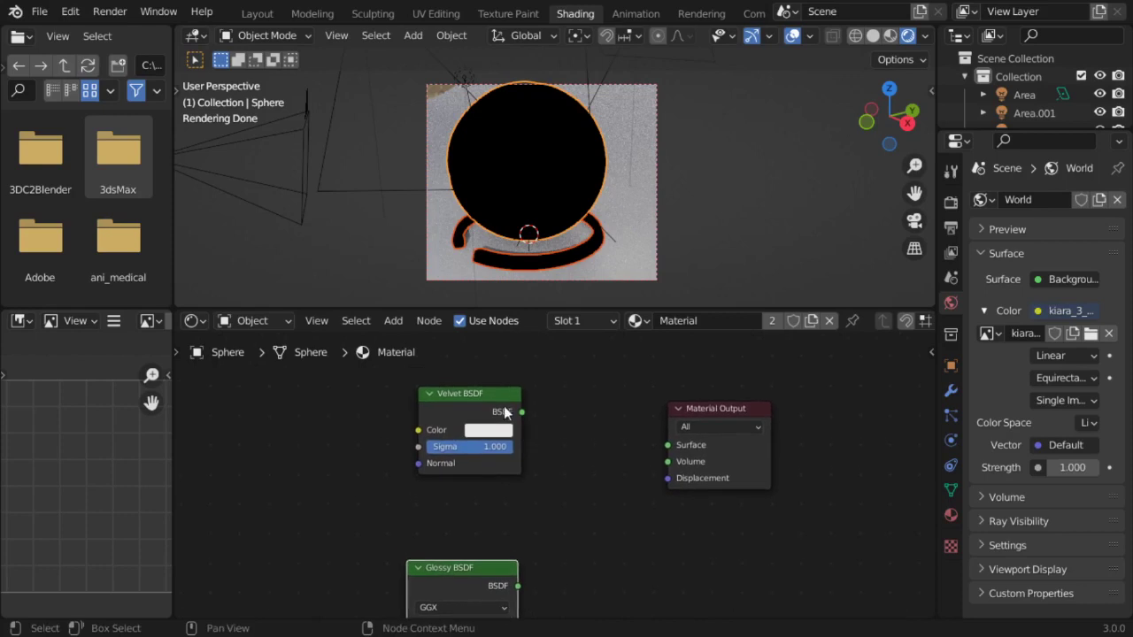
left_click_drag(503, 405, 491, 376)
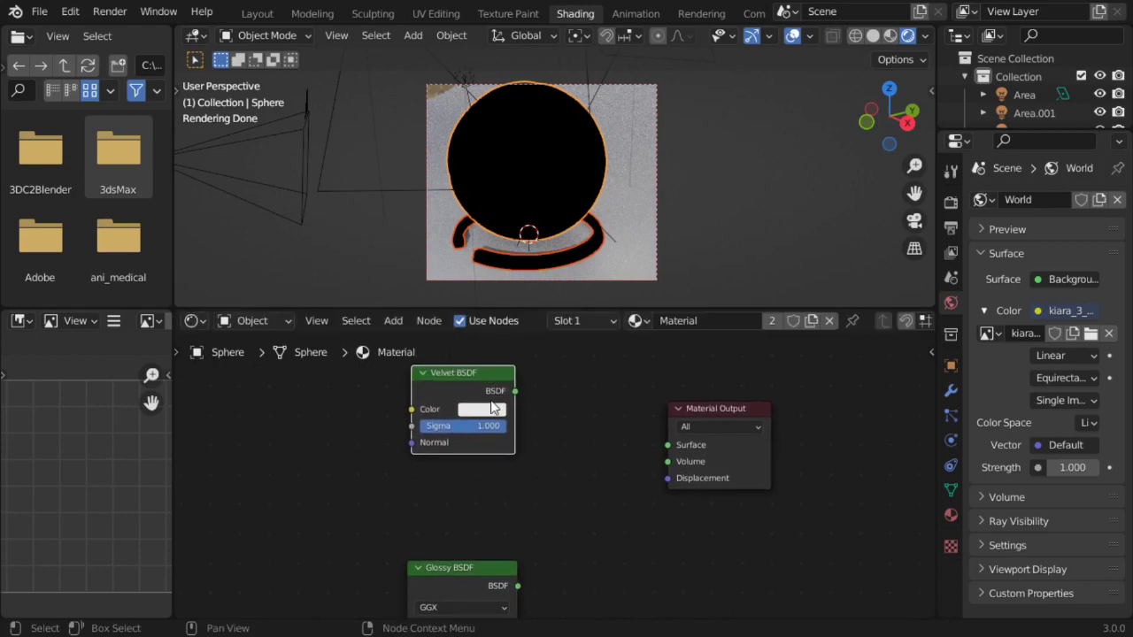
left_click_drag(498, 564, 513, 594)
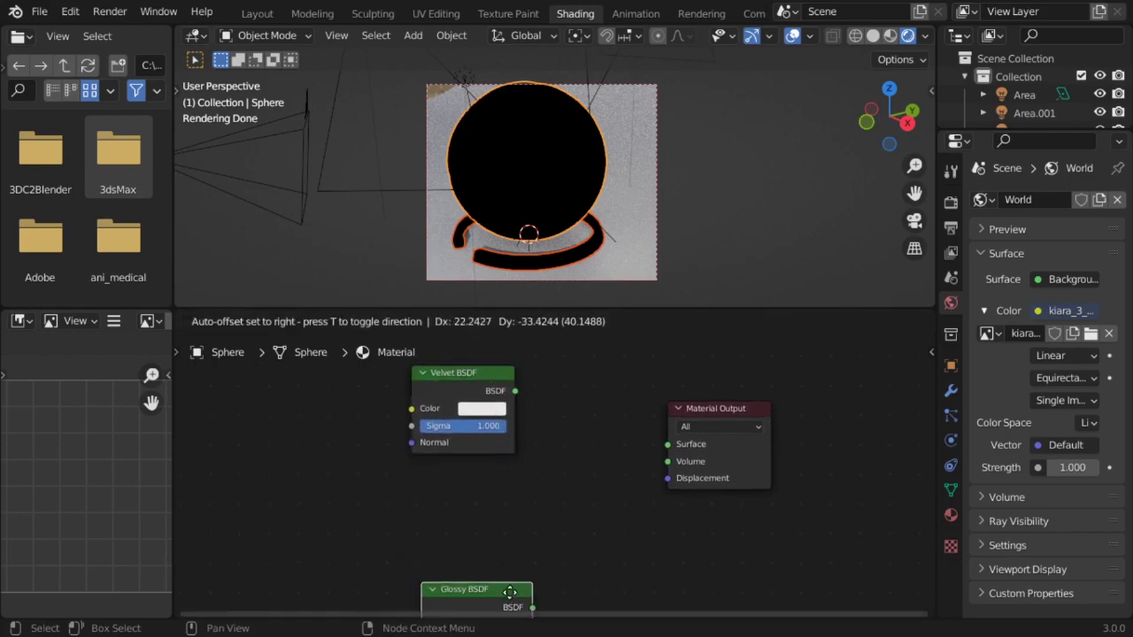
key("ctrl+z")
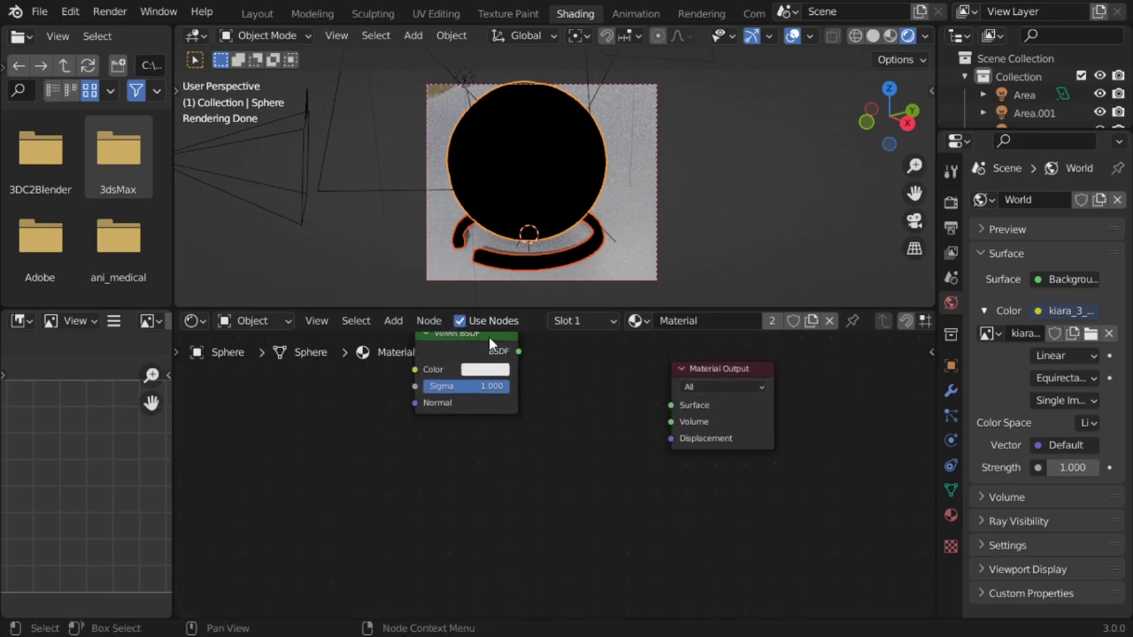
left_click_drag(488, 336, 503, 371)
scroll(537, 418, "down", 1)
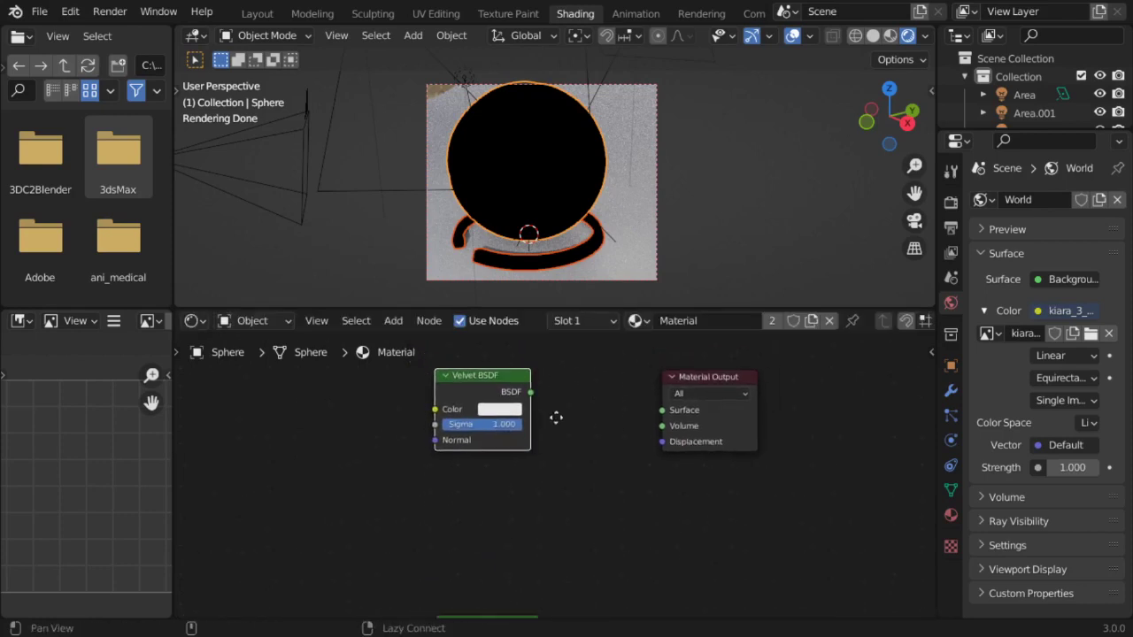
scroll(553, 417, "up", 1, "shift")
- Wire the Velvet BSDF to Surface and tint its colour purple-blue
left_click_drag(529, 411, 660, 428)
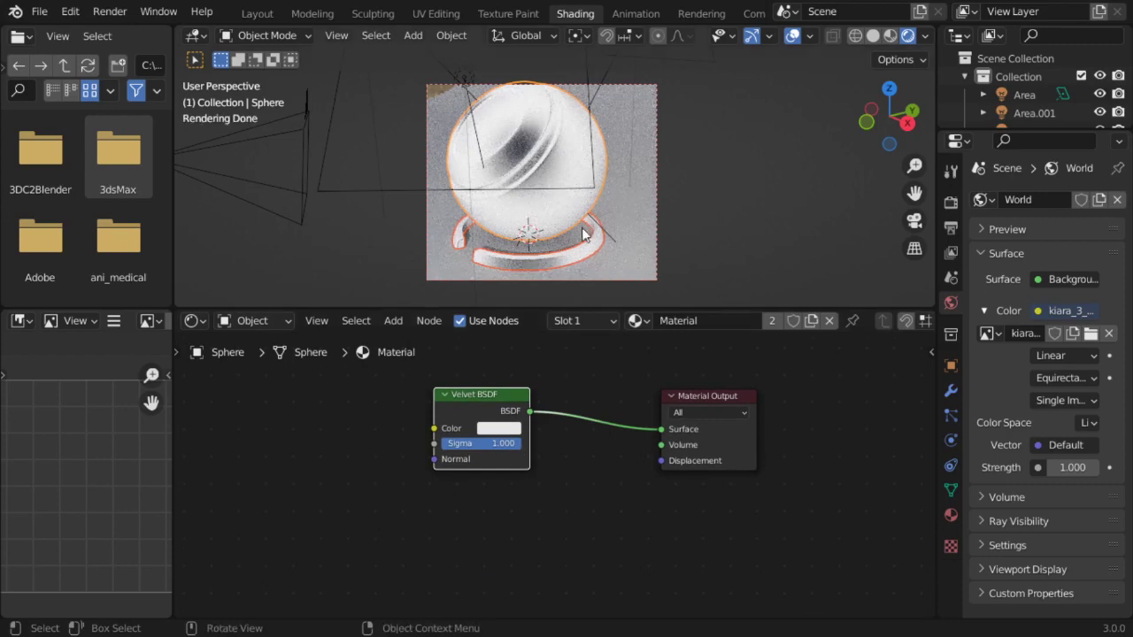
left_click(500, 430)
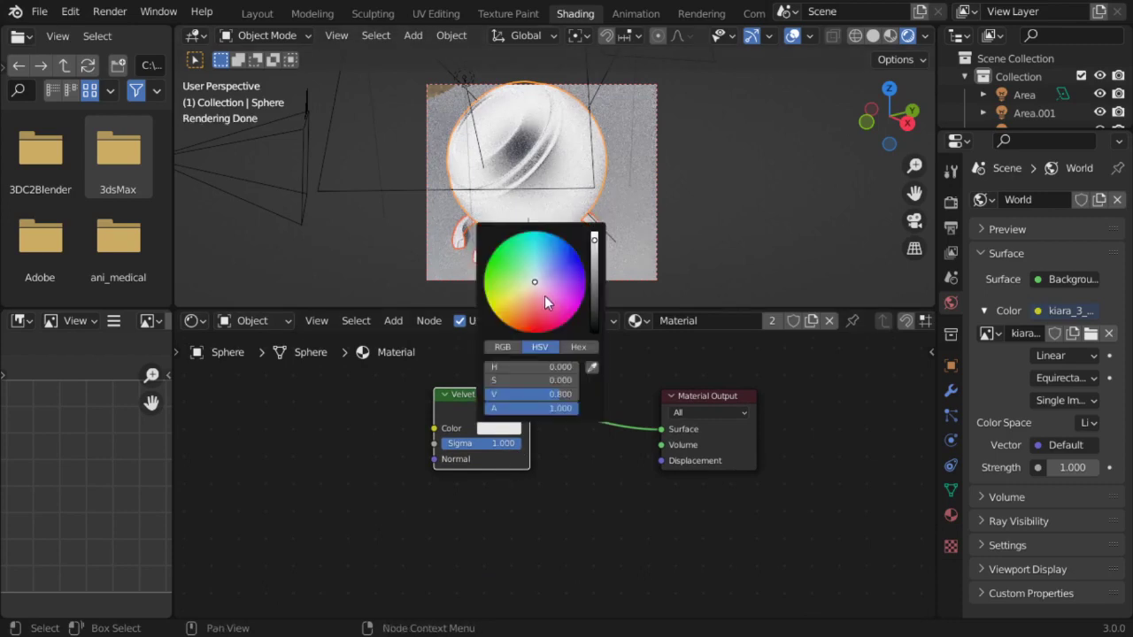
left_click(559, 269)
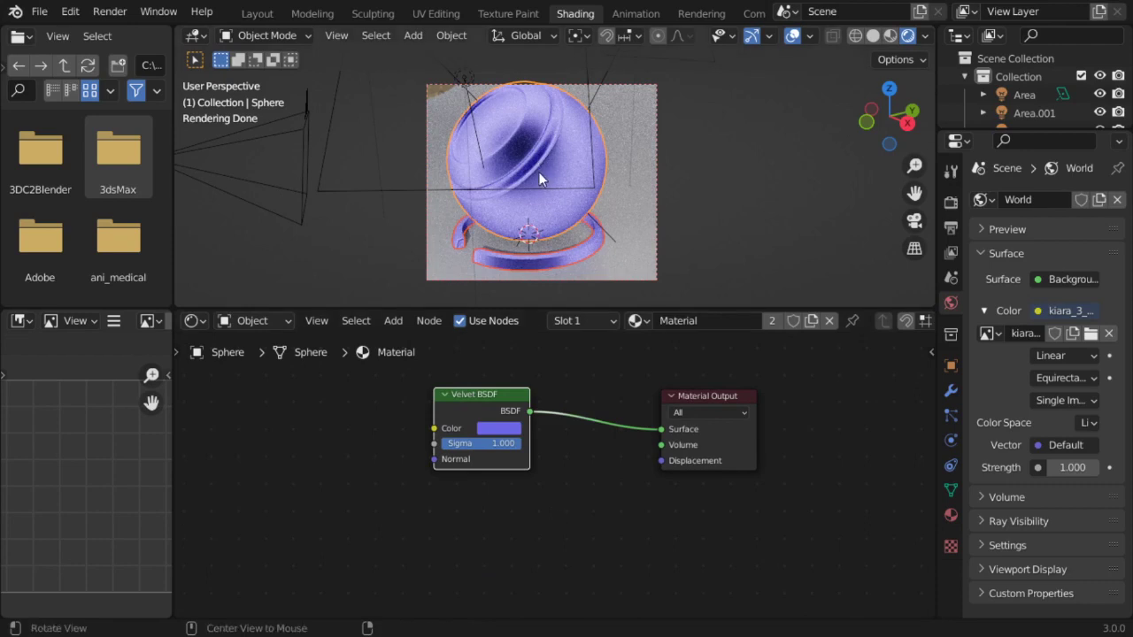
mouse_move(539, 172)
middle_mouse_down()
mouse_move(585, 181)
mouse_move(553, 174)
mouse_move(588, 172)
mouse_move(556, 166)
middle_mouse_up()
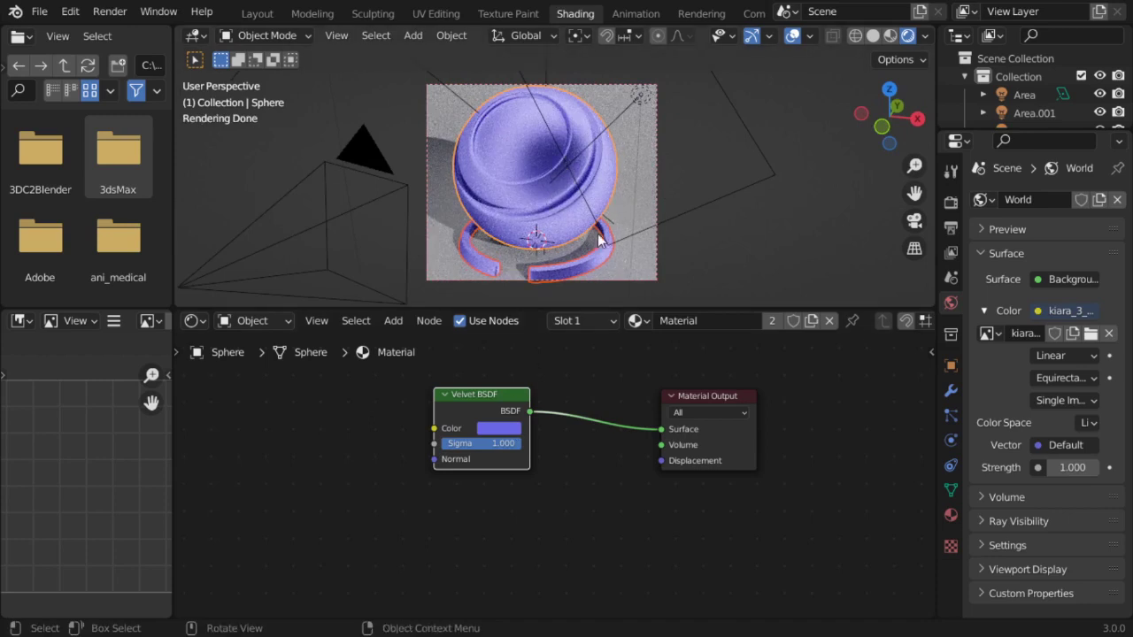
middle_click_drag(599, 240, 581, 218)
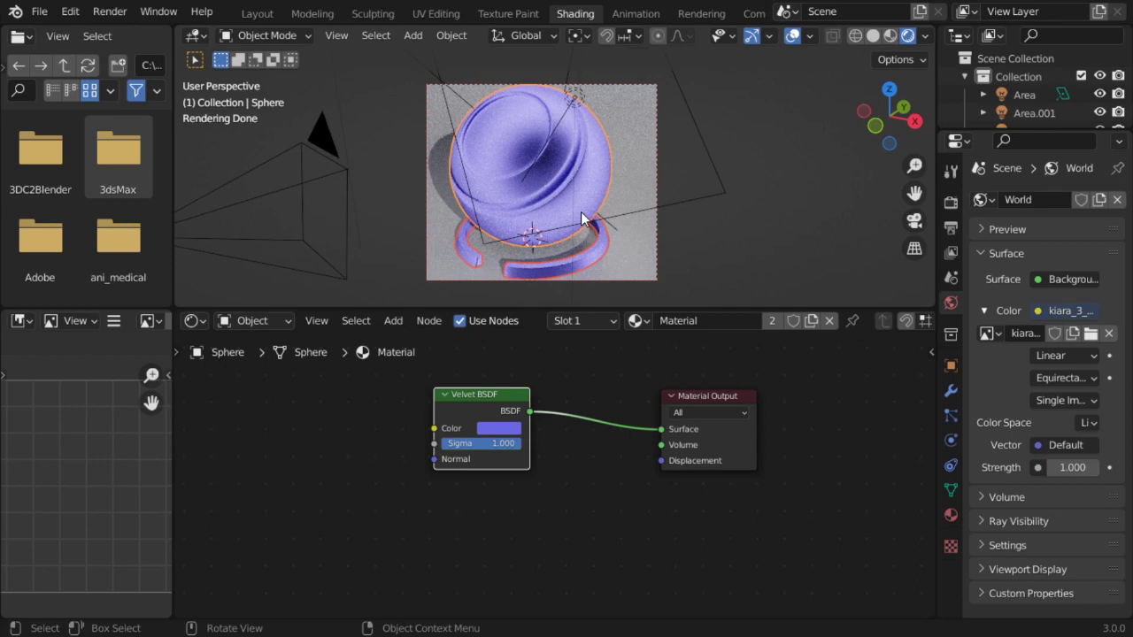
- Search 'di' to add a Diffuse BSDF below the Velvet node and link it to Surface
key("shift+a")
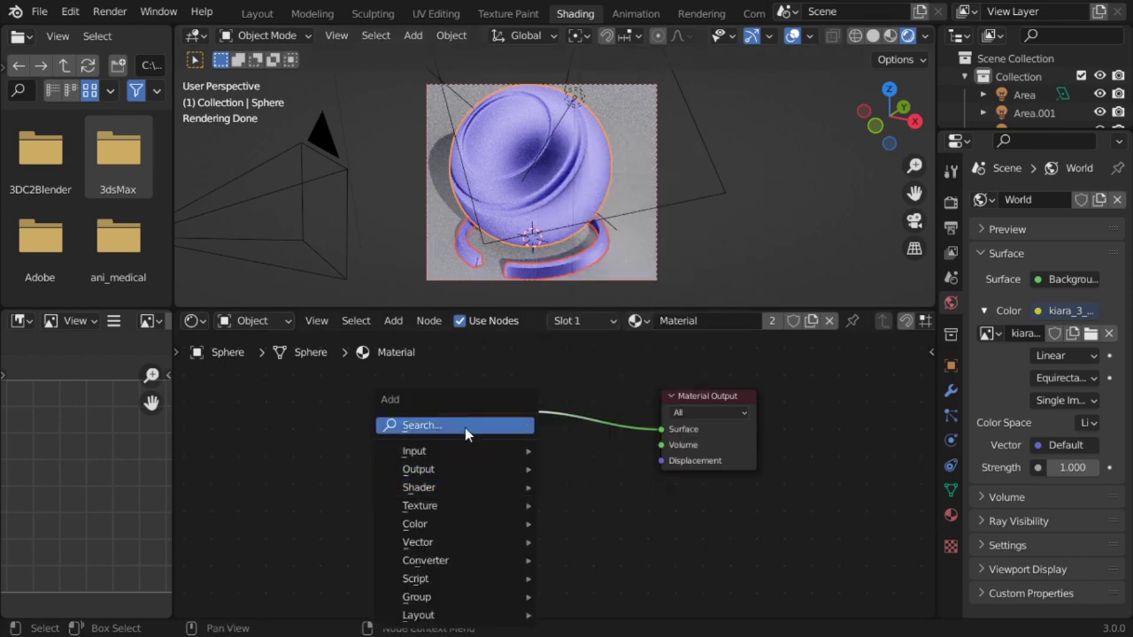
left_click(465, 428)
type("di")
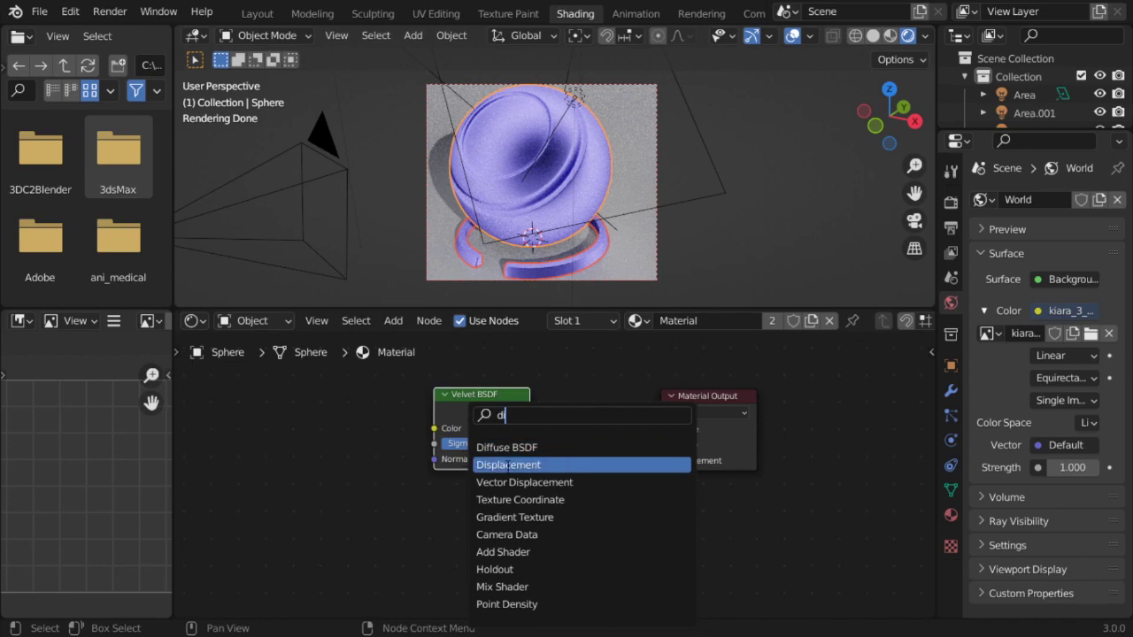
left_click(501, 447)
left_click(488, 533)
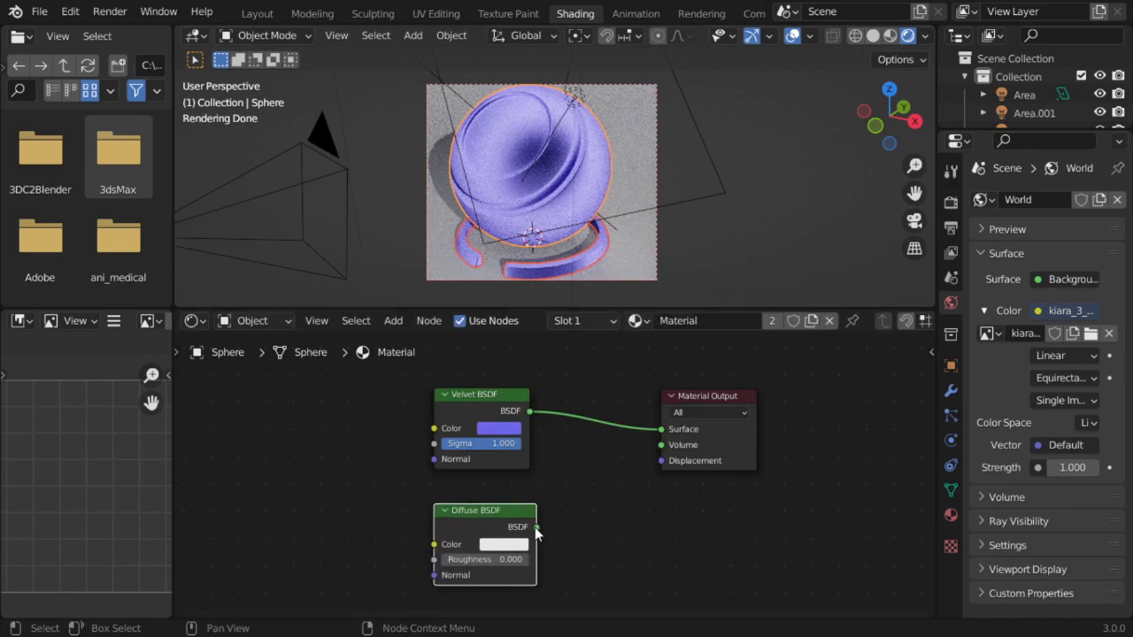
left_click_drag(535, 527, 664, 430)
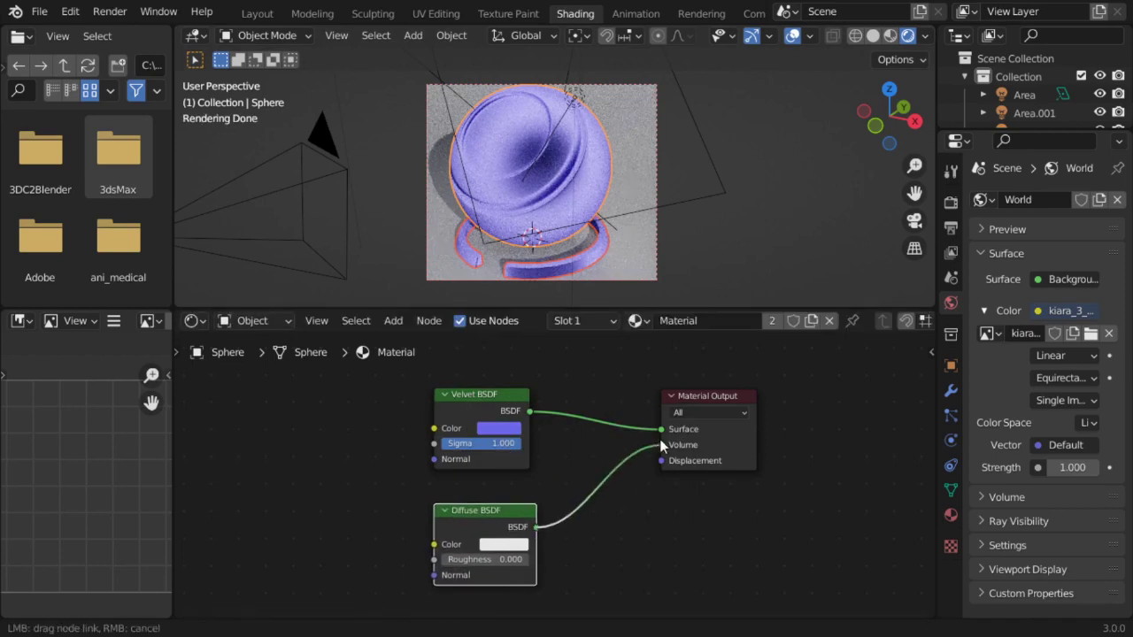
- Copy the Velvet's purple colour onto the Diffuse, then reconnect Velvet to Surface
left_click(502, 544)
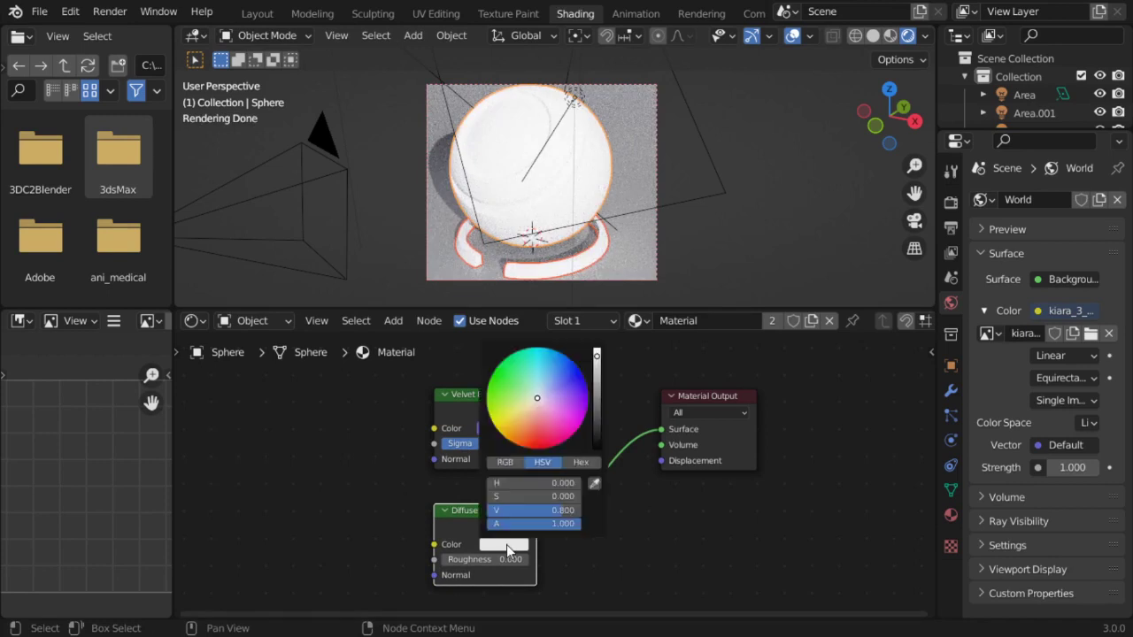
key("ctrl+c")
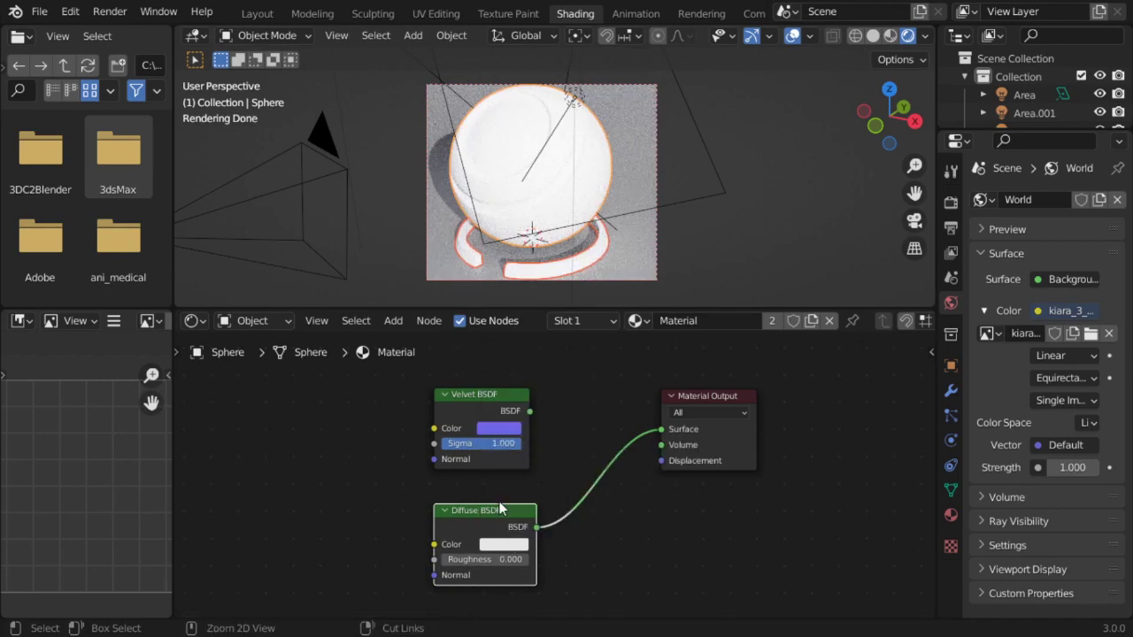
key("ctrl+v")
left_click_drag(530, 410, 661, 430)
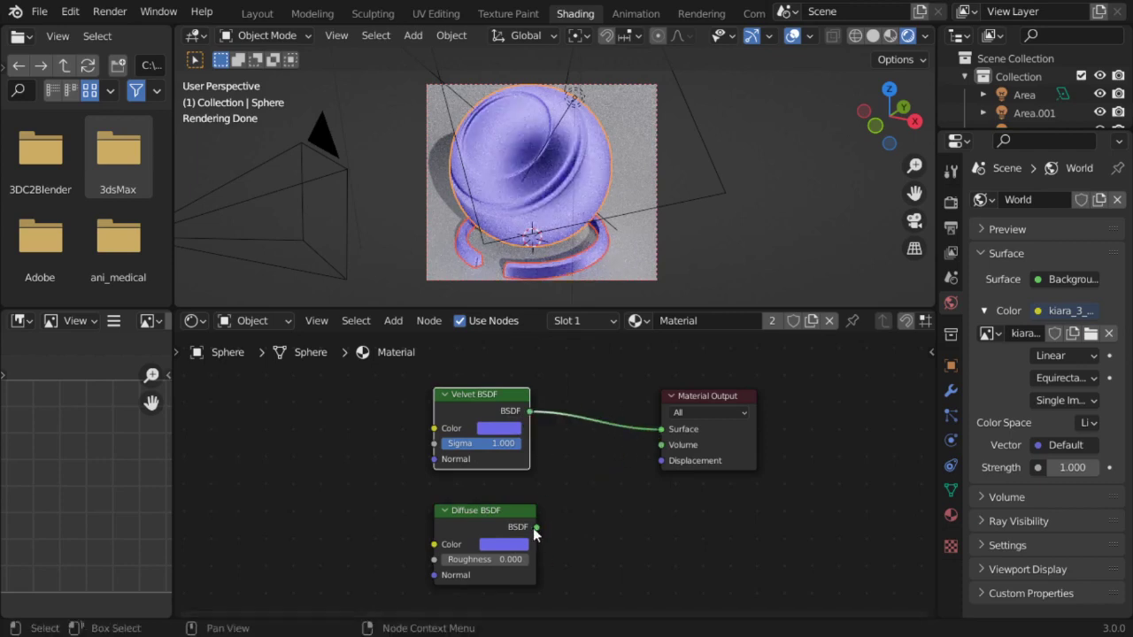
mouse_move(536, 527)
left_mouse_down()
mouse_move(609, 502)
mouse_move(663, 433)
left_mouse_up()
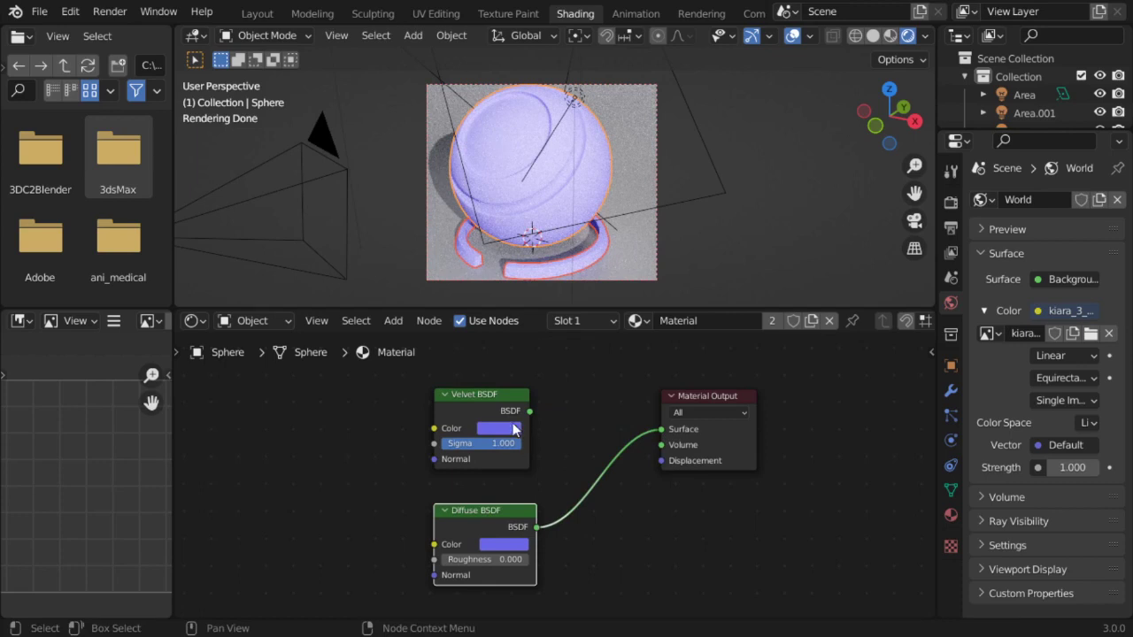
left_click(509, 427)
left_click(473, 394, "ctrl+shift")
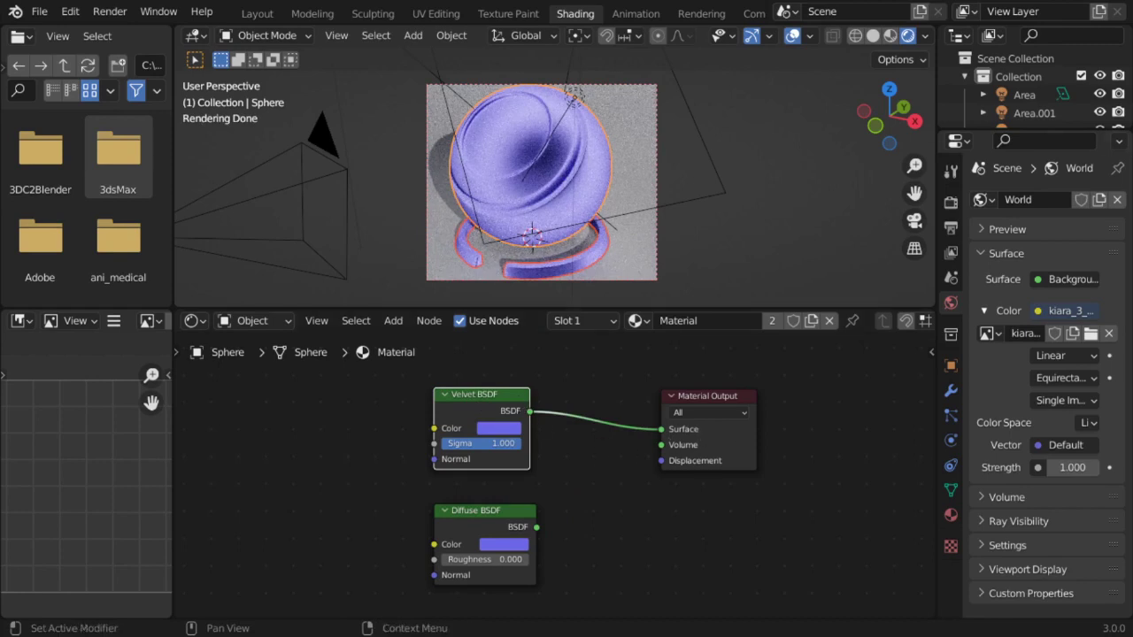
- Try Velvet Sigma values 0.321, 0.168, 0.130 and 1.000, then settle on 0.466
left_click_drag(482, 443, 456, 443)
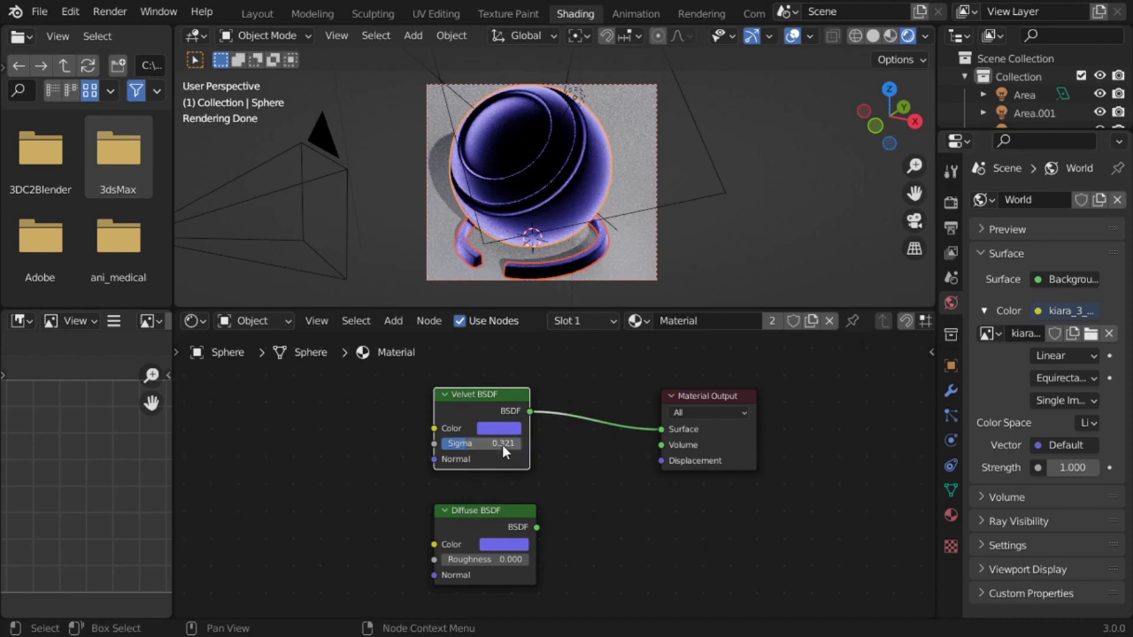
left_click_drag(504, 444, 486, 443)
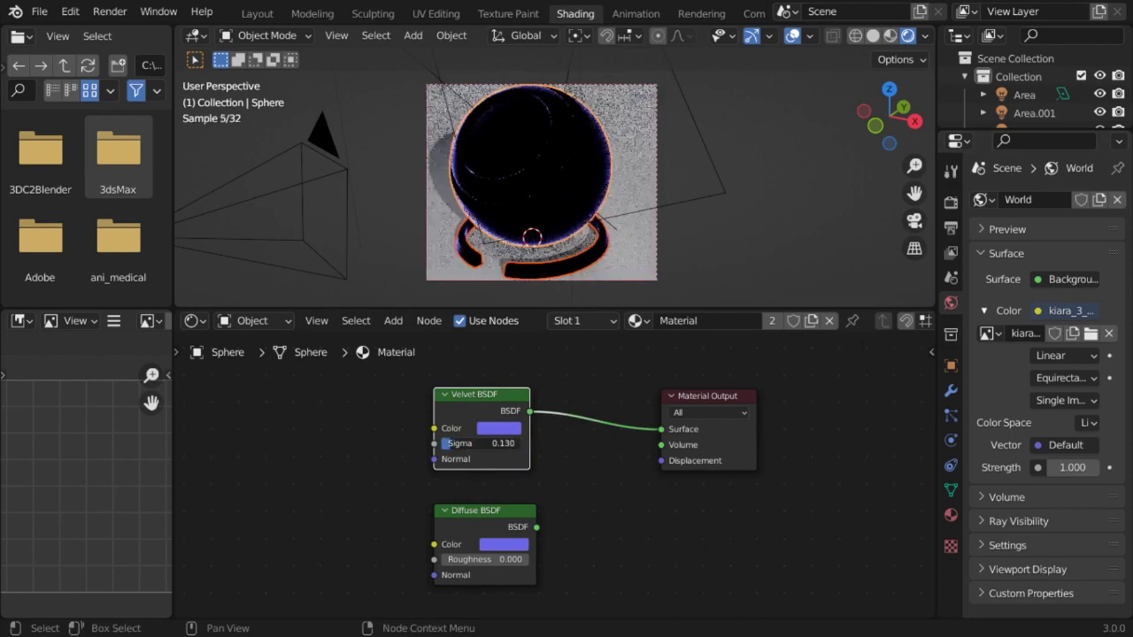
left_click_drag(487, 443, 478, 443)
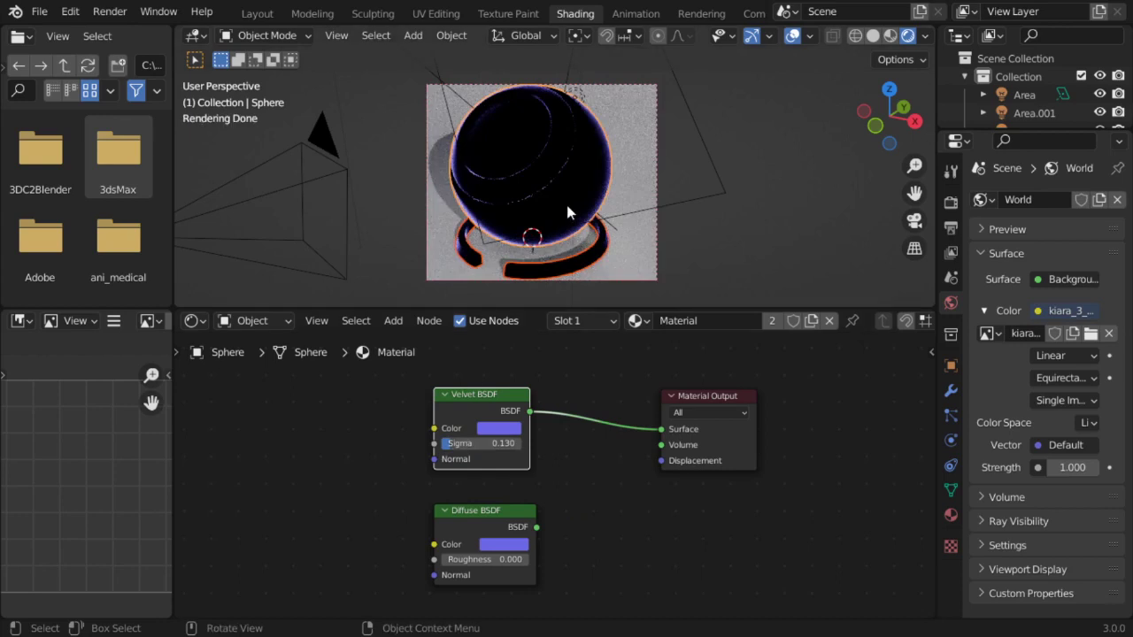
middle_click_drag(580, 193, 597, 197)
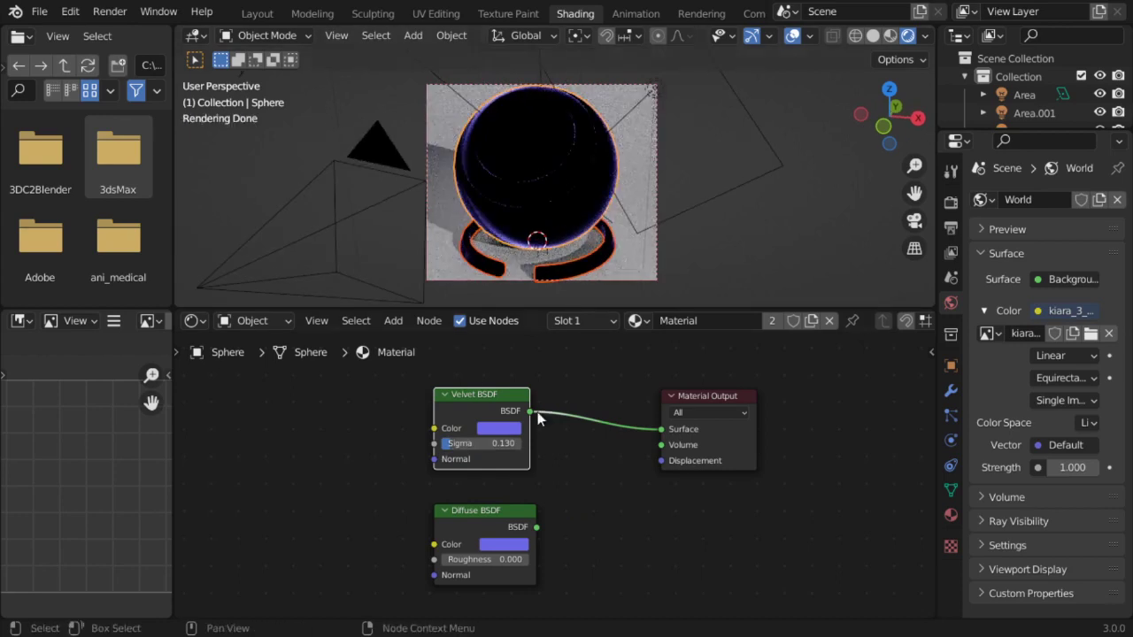
left_click_drag(494, 443, 566, 443)
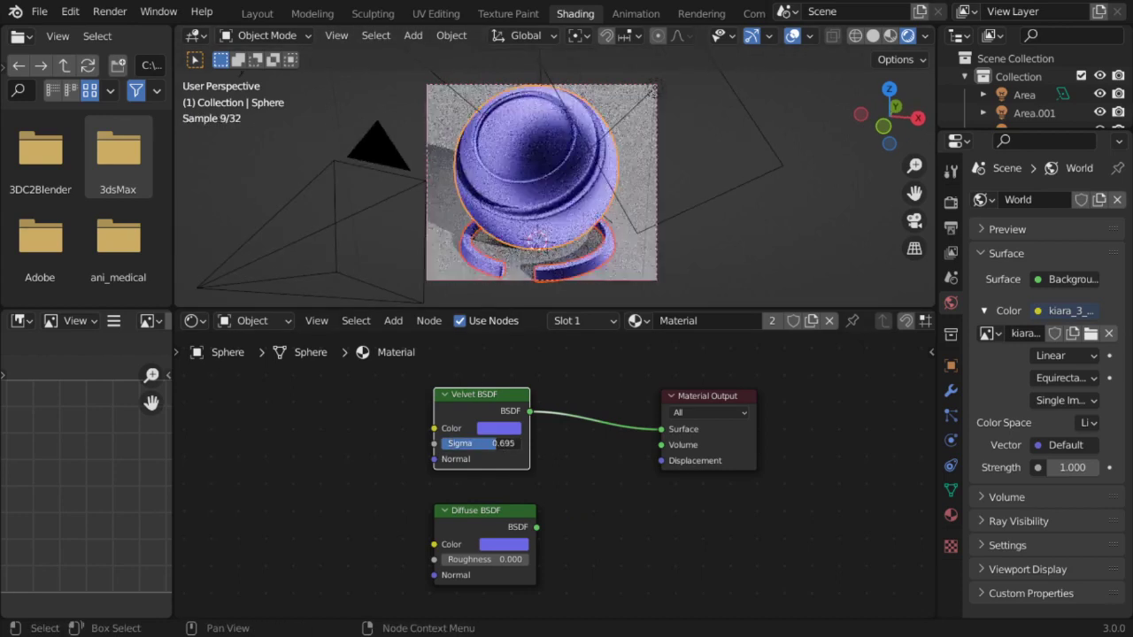
left_click_drag(496, 443, 469, 442)
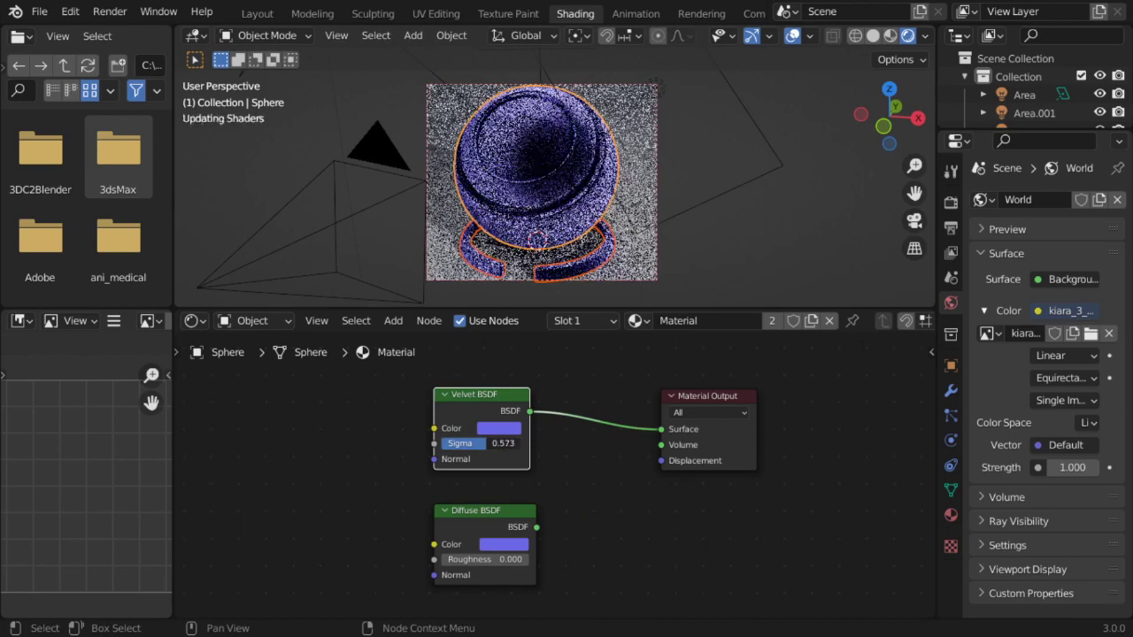
middle_click_drag(623, 461, 604, 467)
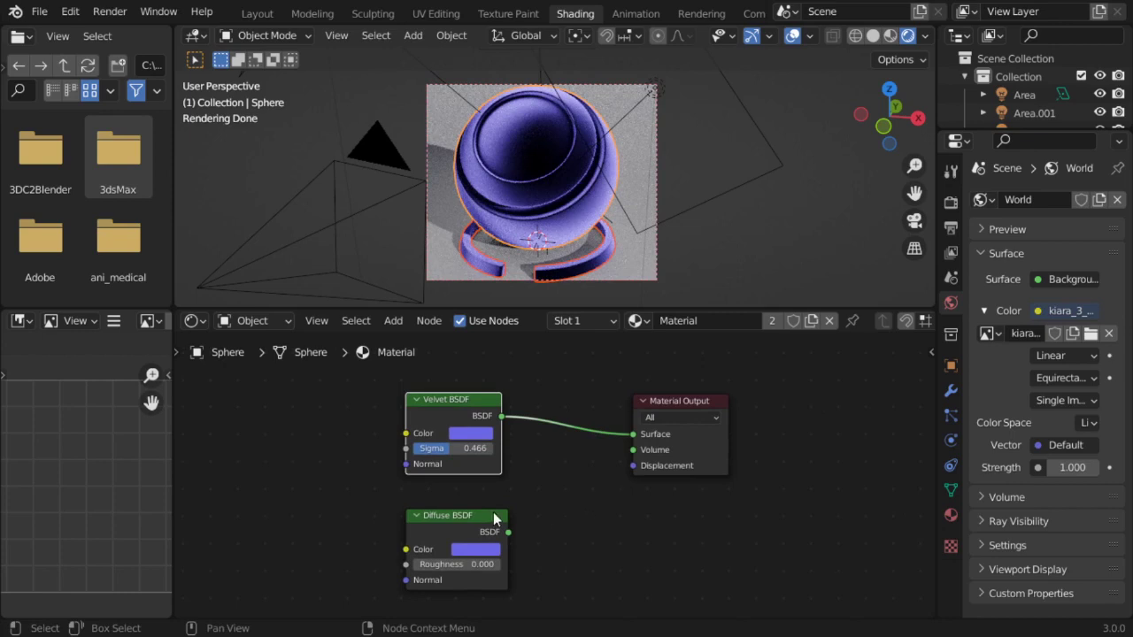
- Insert a Mix Shader onto the link between the Velvet BSDF and the Material Output
key("shift+a")
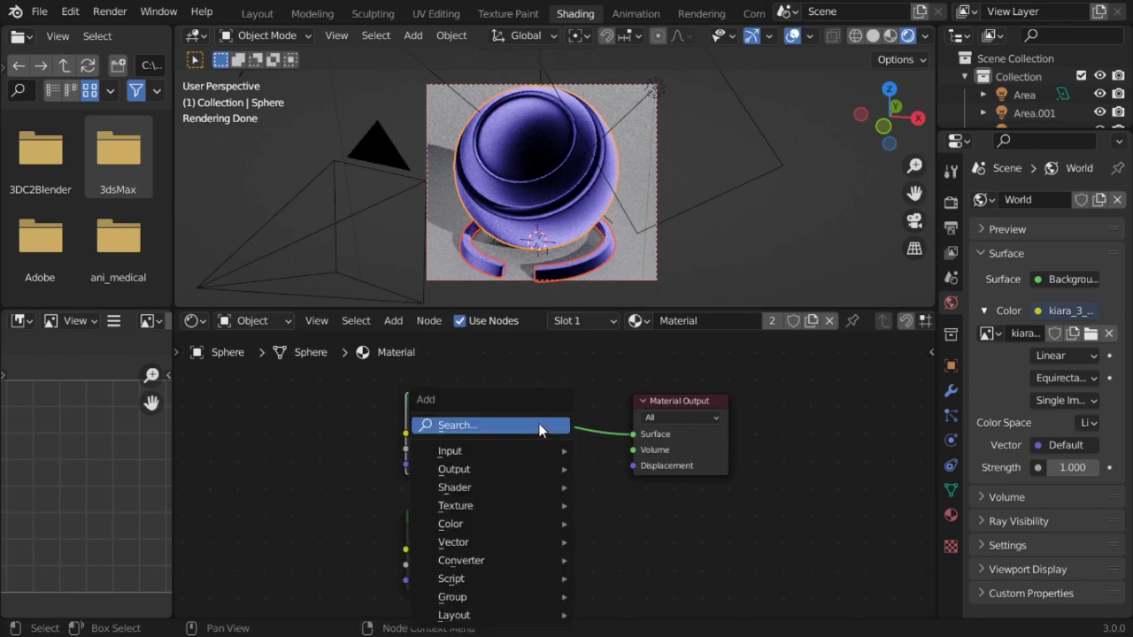
left_click(541, 426)
type("mix")
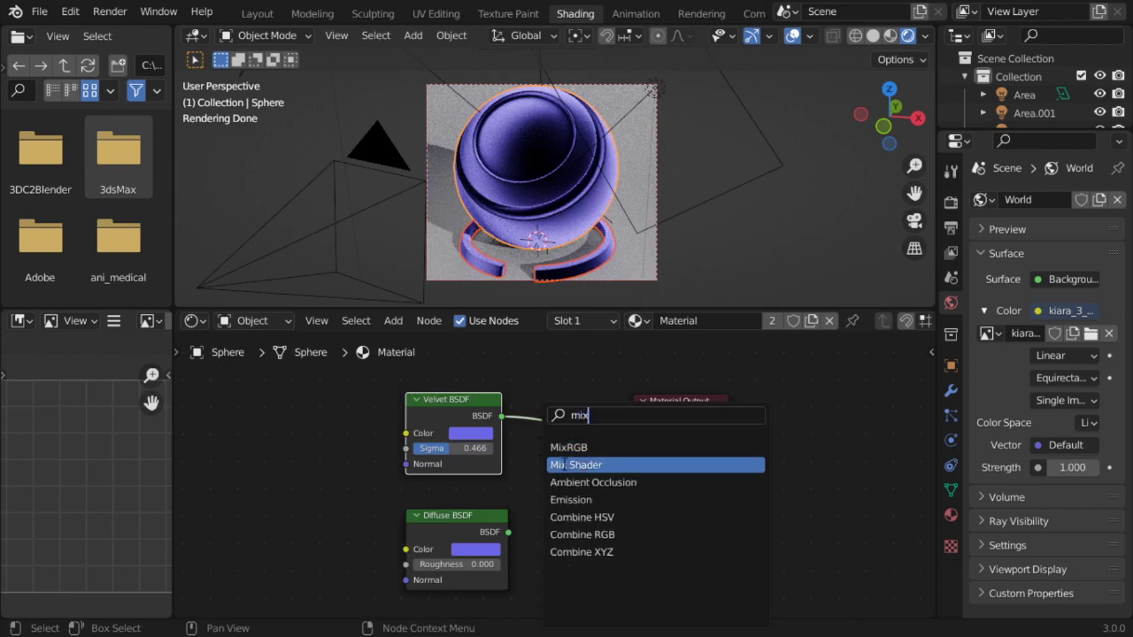
left_click(567, 465)
left_click(553, 456)
- Wire the Velvet BSDF into the second shader input and the Diffuse BSDF into the first
left_click_drag(555, 448, 555, 462)
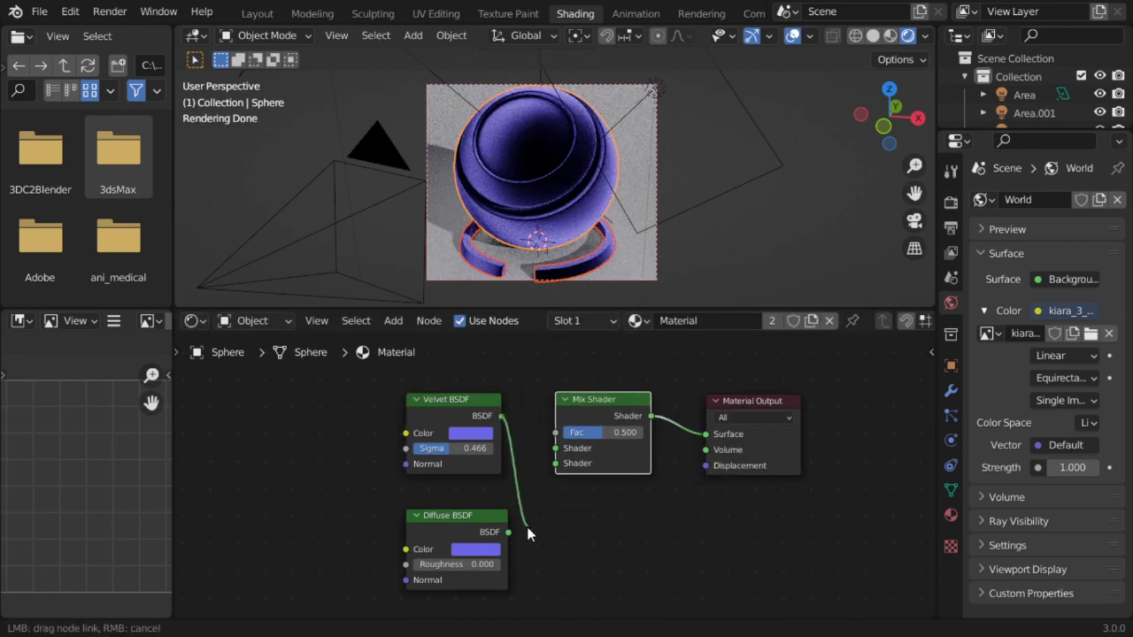
left_click_drag(509, 532, 558, 433)
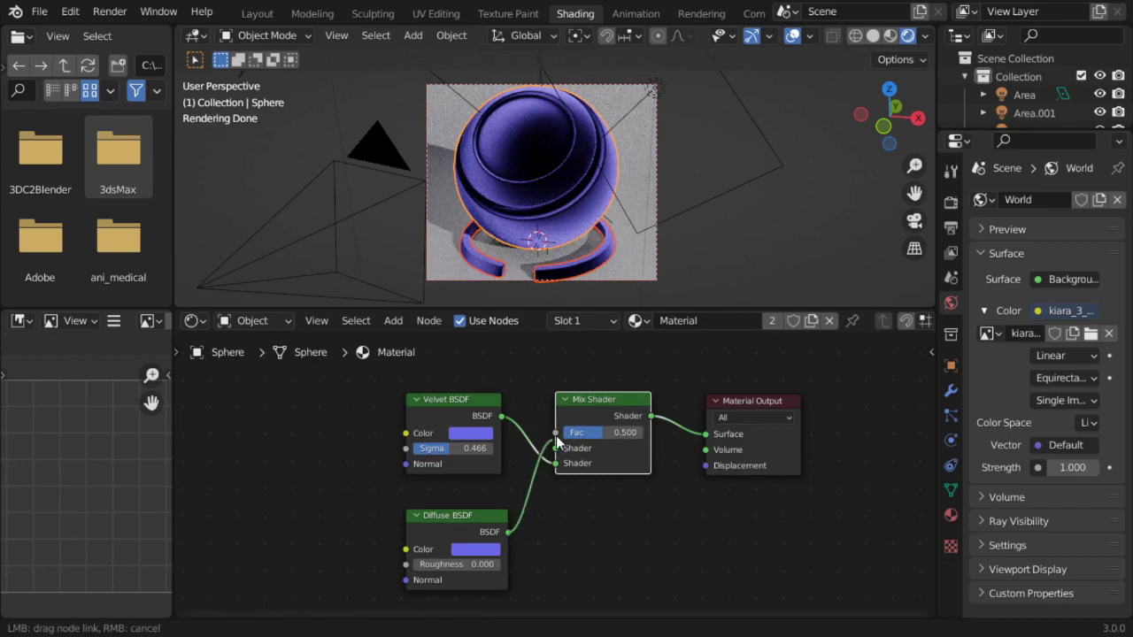
middle_click_drag(600, 471, 596, 492)
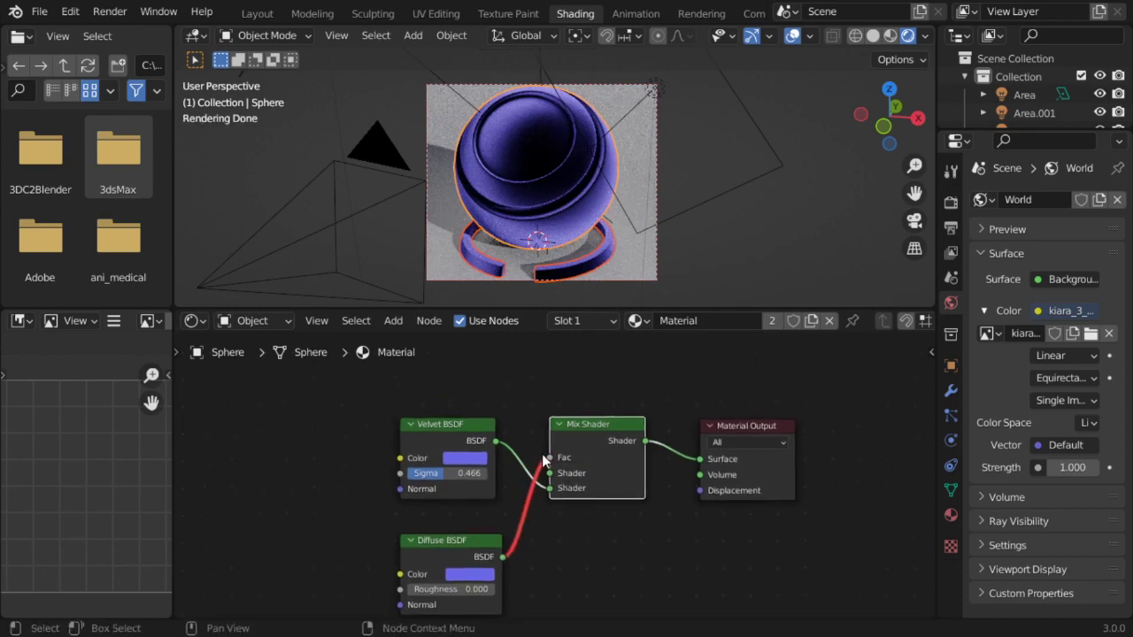
left_click_drag(544, 455, 558, 486)
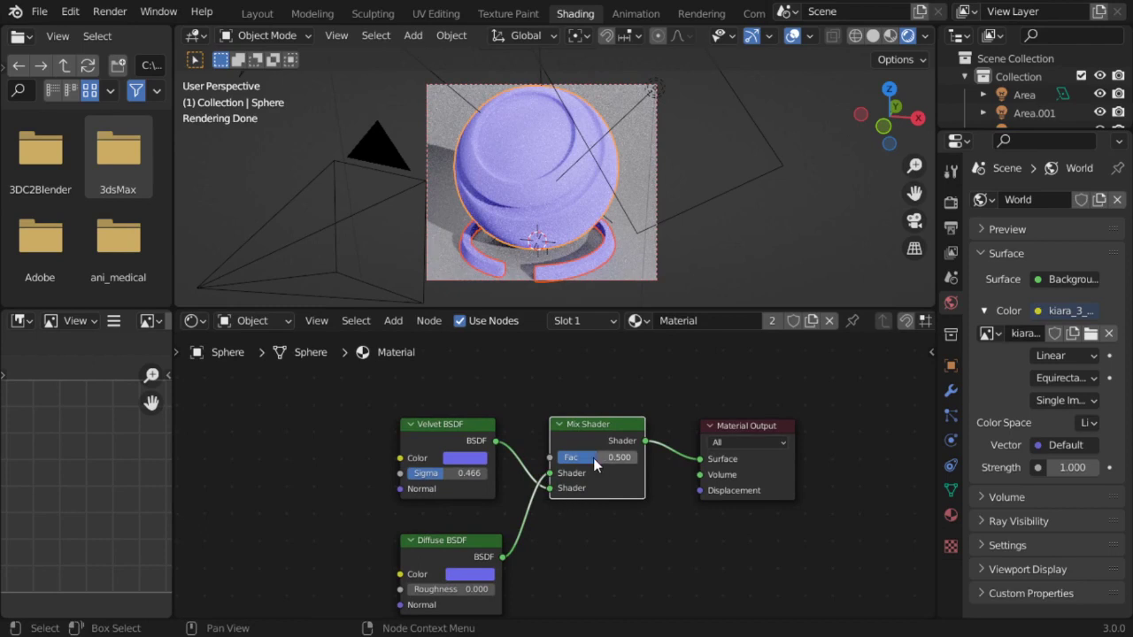
- Recolour the Diffuse BSDF from purple to pink
mouse_move(594, 458)
left_mouse_down()
mouse_move(637, 458)
mouse_move(588, 458)
mouse_move(610, 458)
left_mouse_up()
left_click(476, 575)
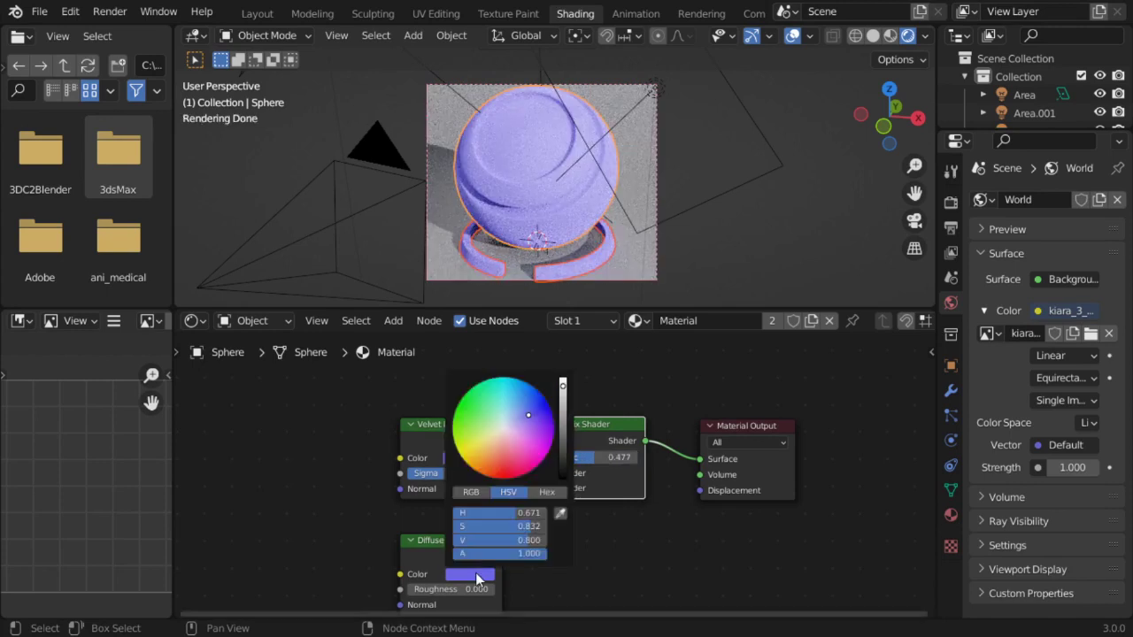
left_click(513, 475)
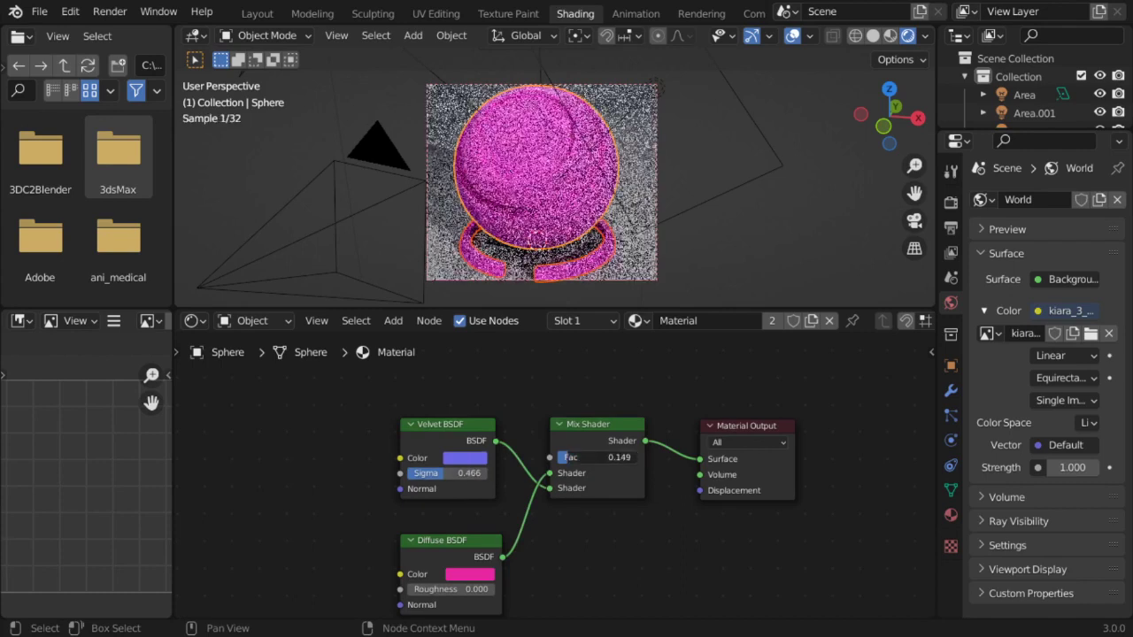
- Compare mix factors, settle the Mix Shader at 0.947, and hide the viewport overlays
mouse_move(609, 458)
left_mouse_down()
mouse_move(643, 457)
mouse_move(620, 457)
left_mouse_up()
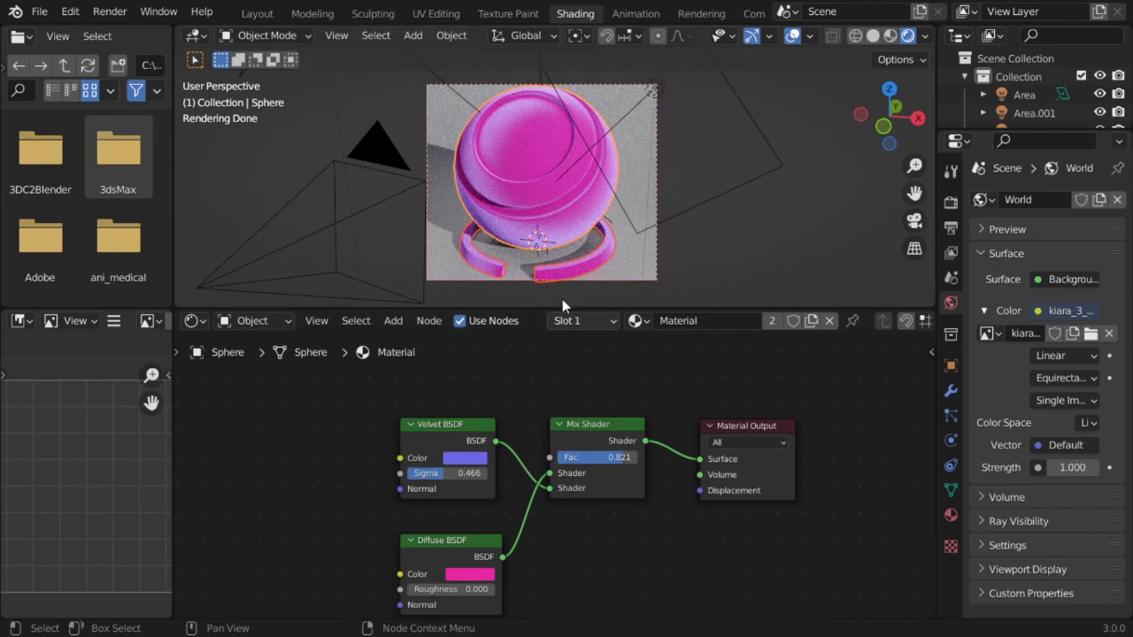
left_click_drag(620, 458, 612, 457)
middle_click_drag(602, 283, 566, 266)
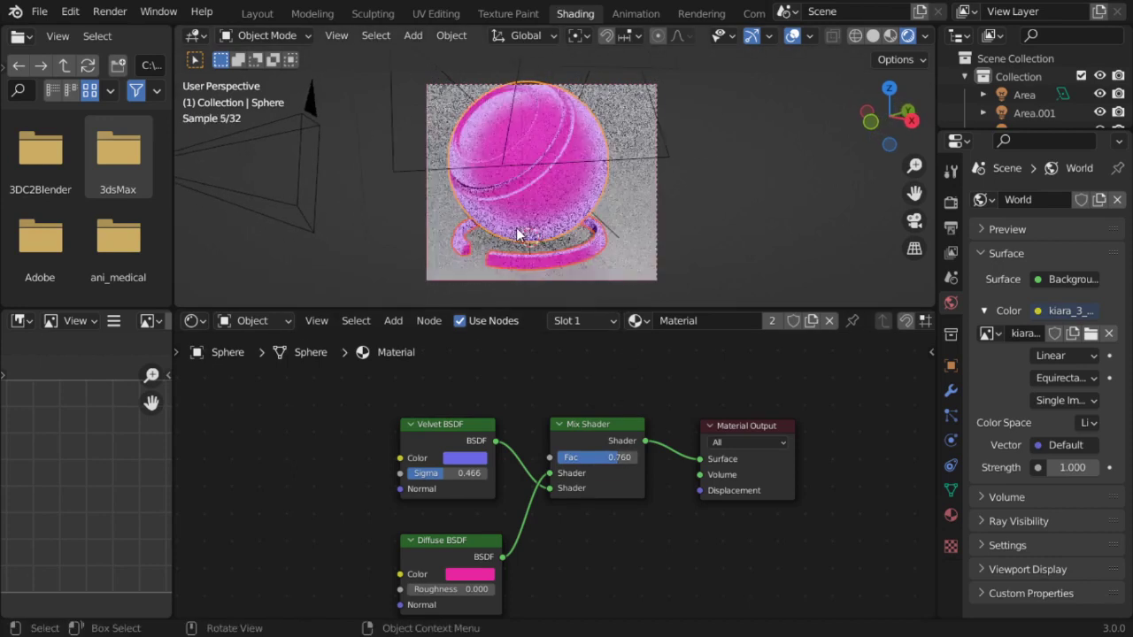
left_click_drag(591, 458, 612, 458)
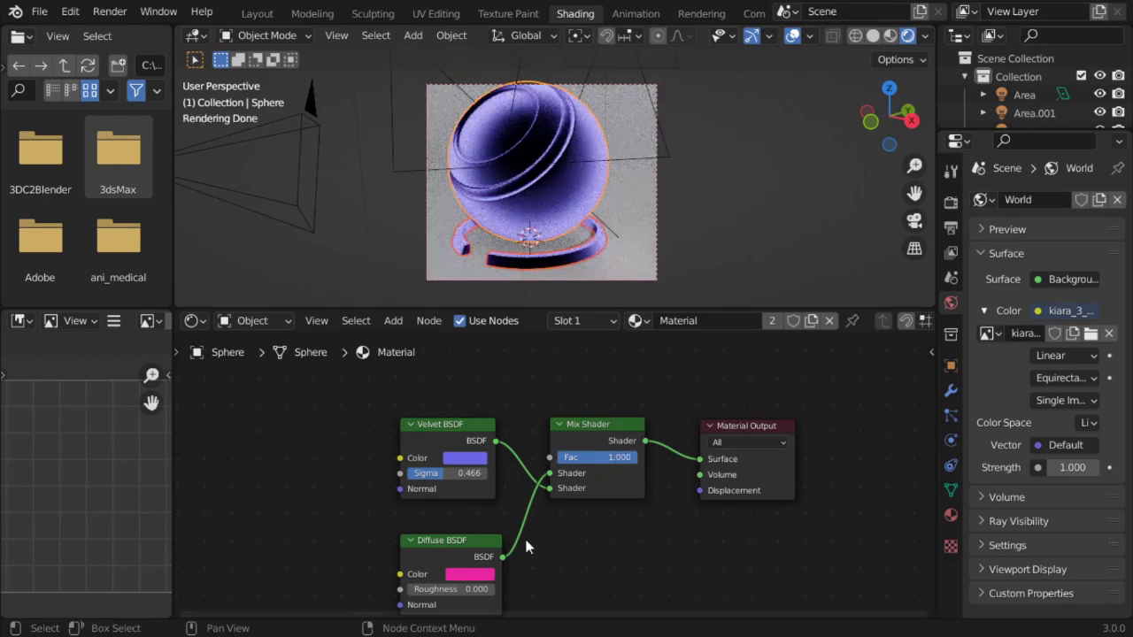
left_click_drag(618, 462, 531, 461)
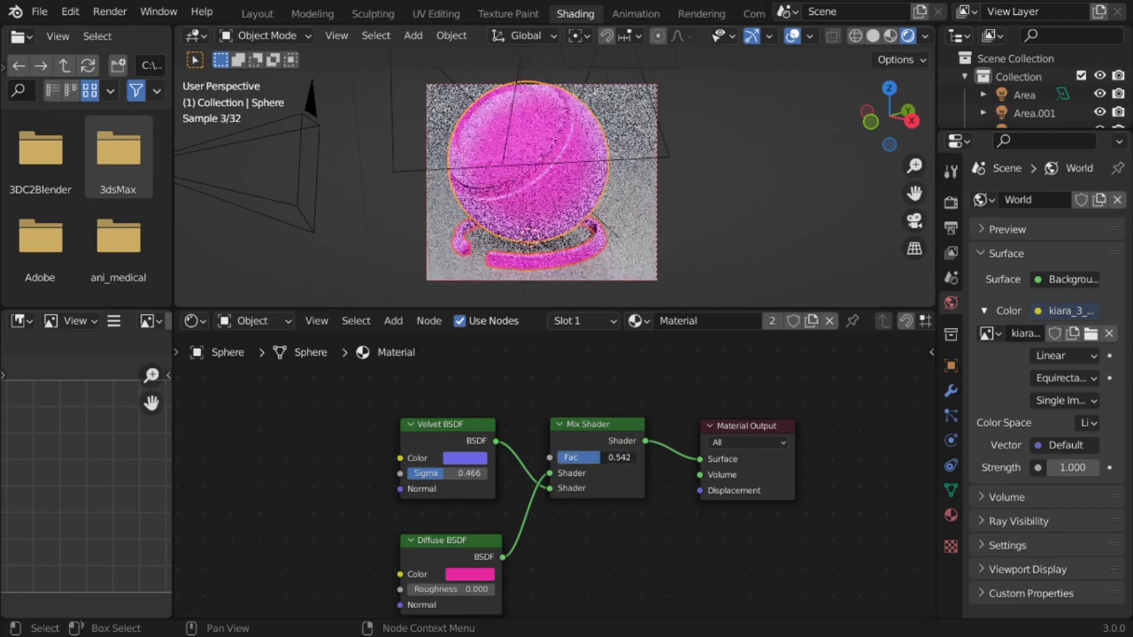
left_click_drag(600, 457, 684, 458)
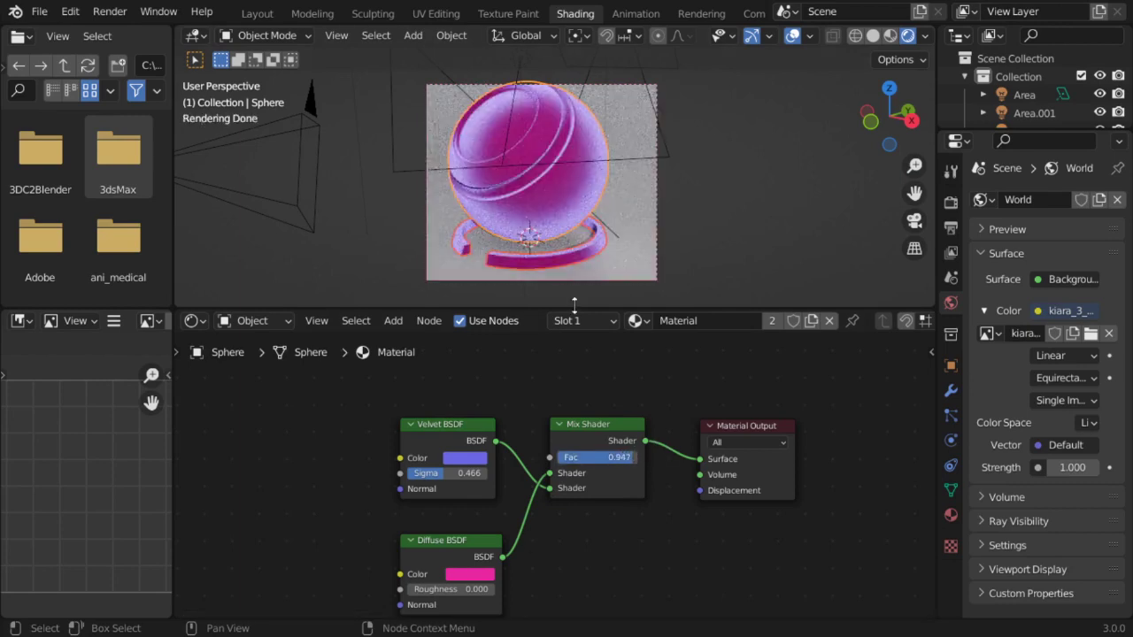
mouse_move(531, 175)
middle_mouse_down()
mouse_move(660, 183)
mouse_move(644, 191)
mouse_move(678, 222)
middle_mouse_up()
mouse_move(613, 210)
middle_mouse_down()
mouse_move(620, 241)
mouse_move(571, 180)
middle_mouse_up()
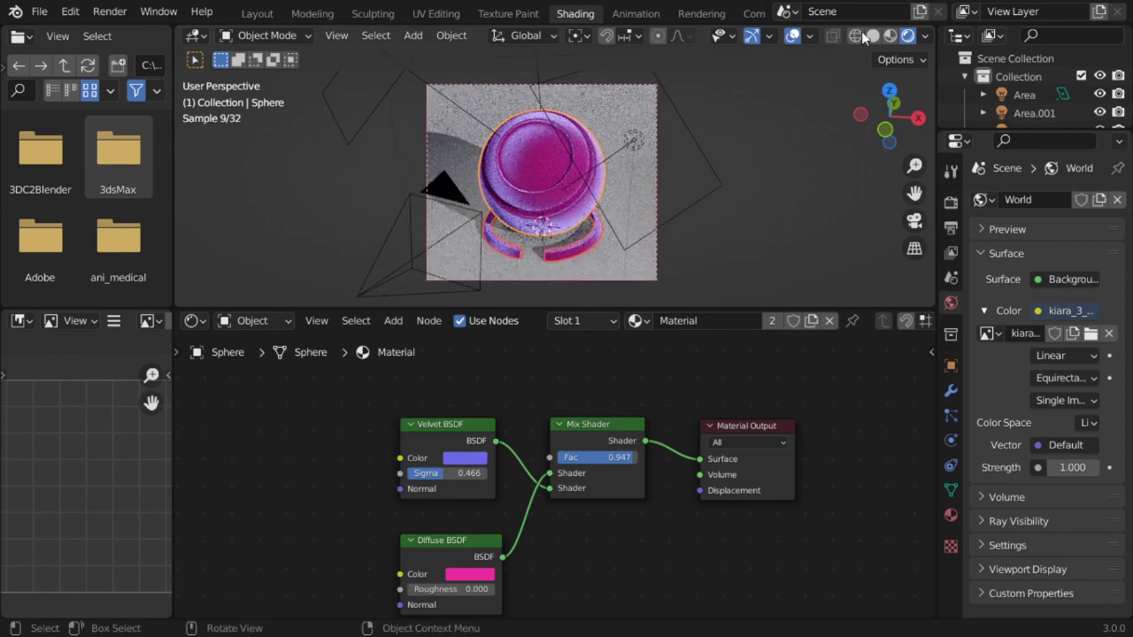
left_click(796, 35)
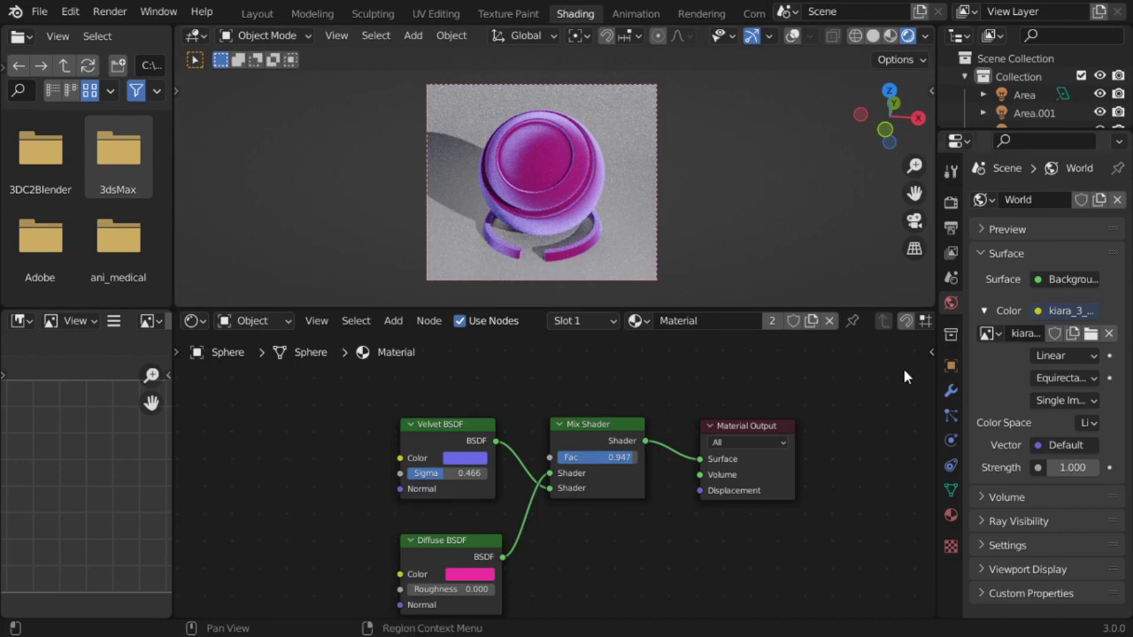
- Delete the Mix Shader and Velvet BSDF nodes
left_click(618, 425)
key("x")
left_click(463, 427)
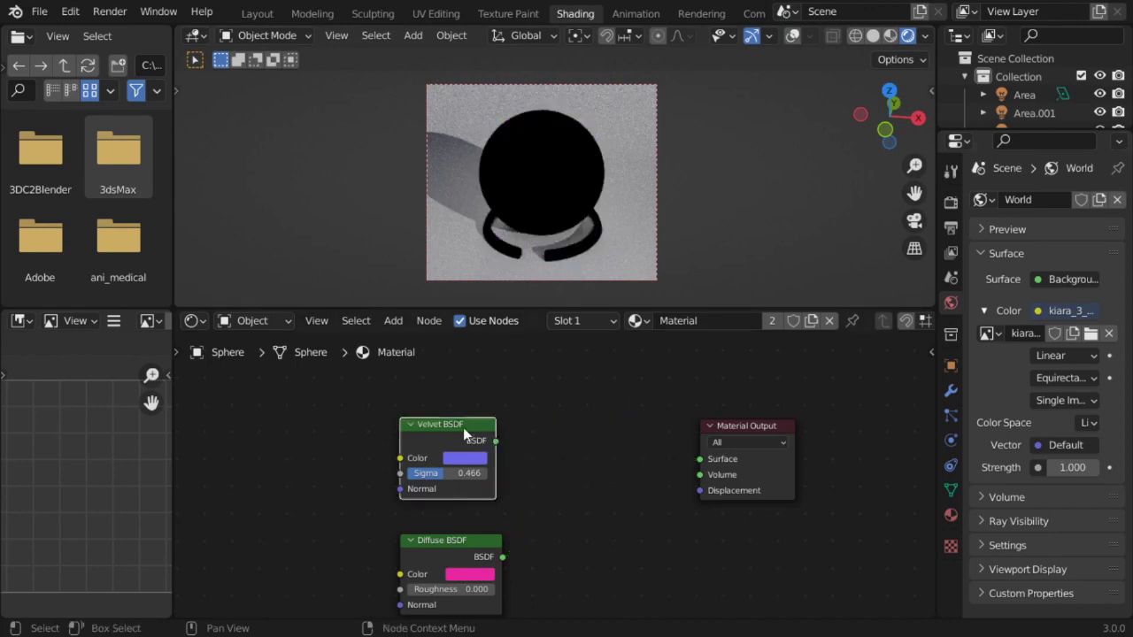
key("x")
- Add a Transparent BSDF and connect it to the Material Output Surface
key("shift+a")
left_click(539, 412)
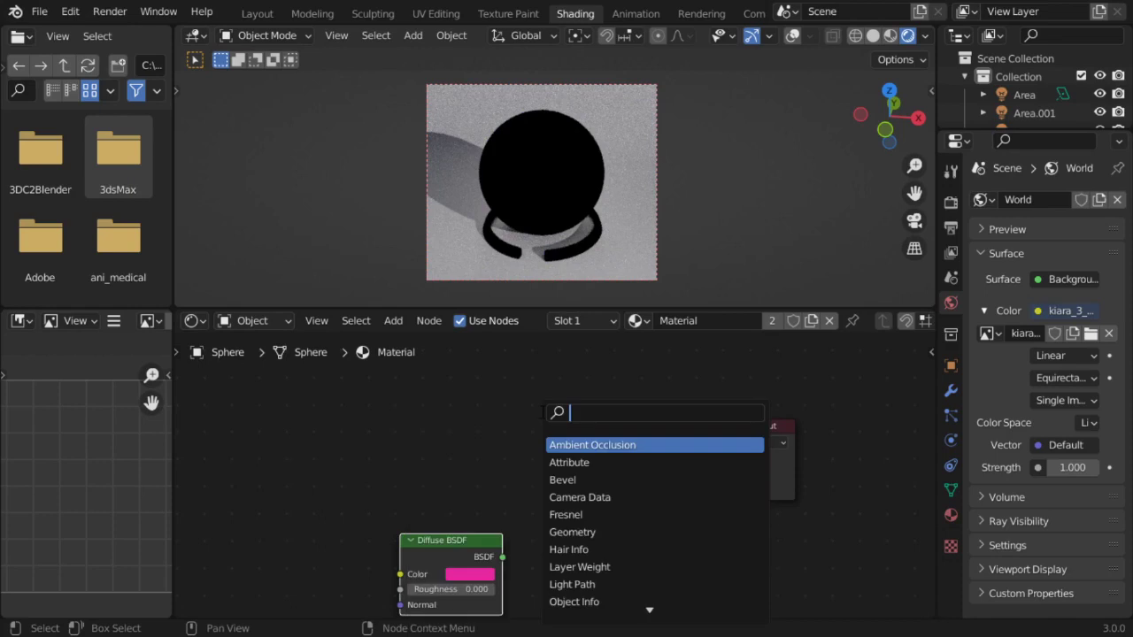
type("tr")
left_click(590, 462)
left_click(516, 456)
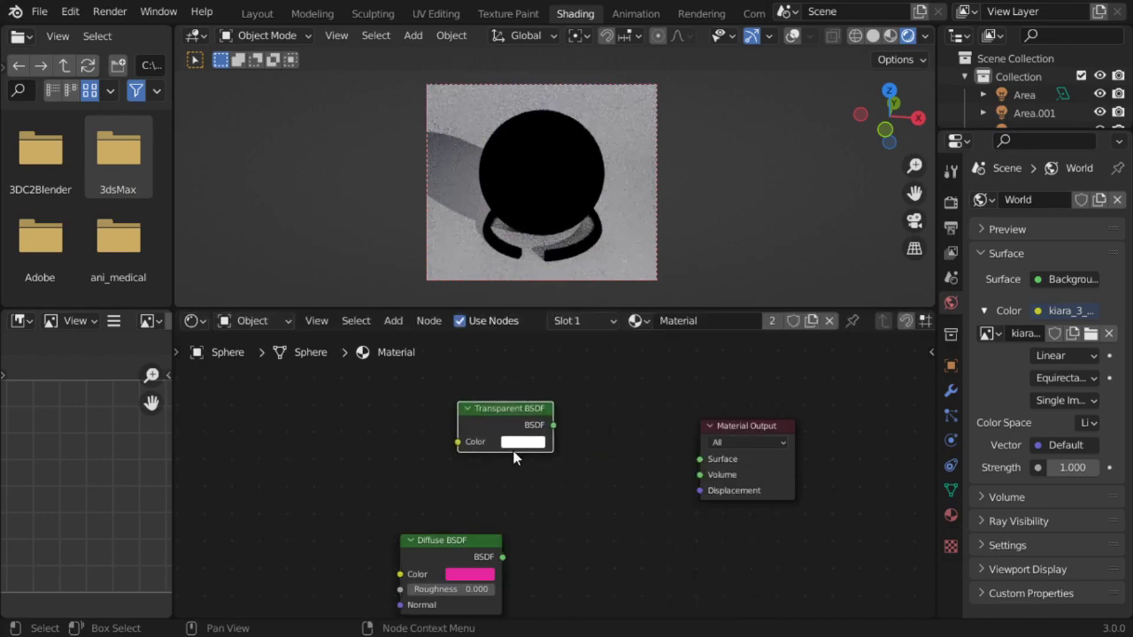
left_click_drag(553, 425, 699, 458)
left_click_drag(505, 408, 517, 425)
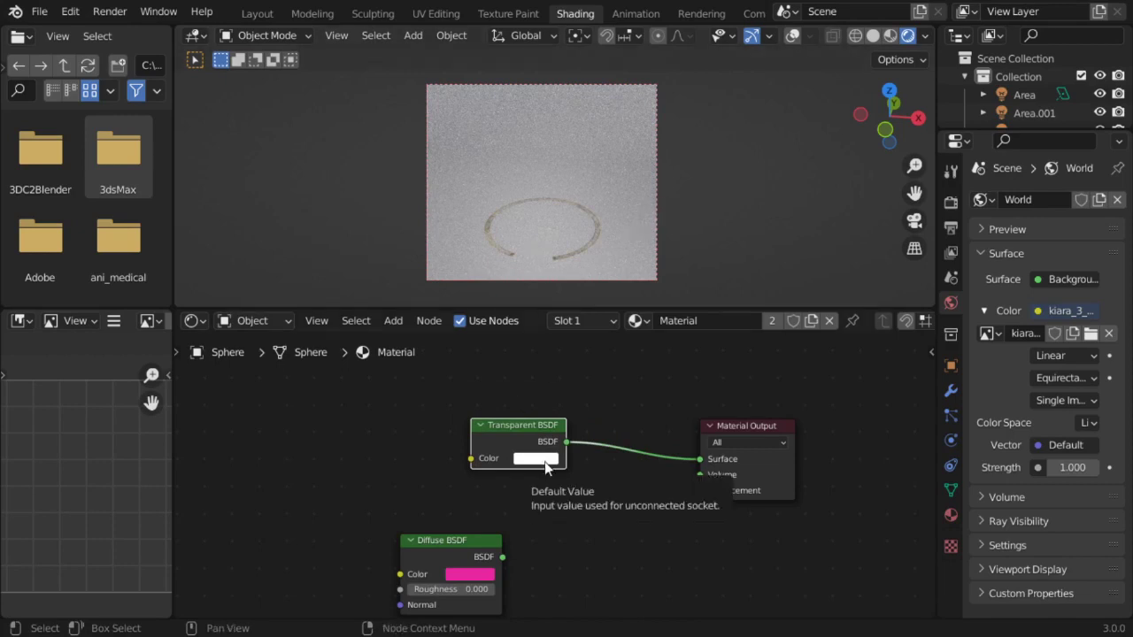
mouse_move(541, 428)
left_mouse_down()
mouse_move(537, 444)
mouse_move(519, 414)
left_mouse_up()
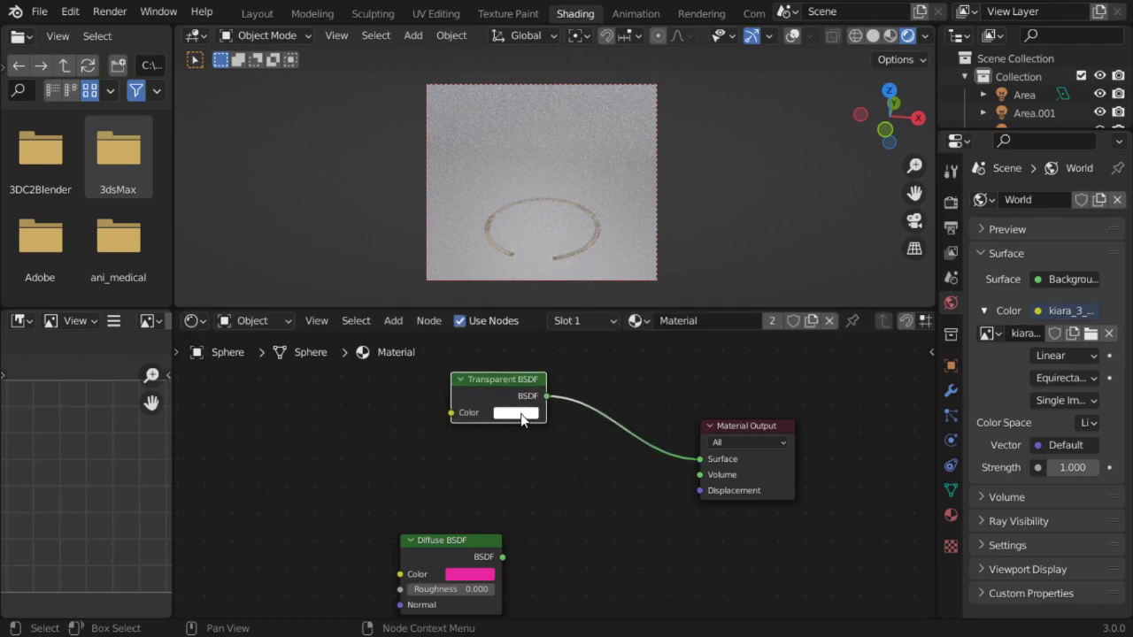
- Try blue-violet, magenta and cyan-green tints for the Transparent BSDF colour
left_click(522, 413)
left_click_drag(565, 283, 517, 346)
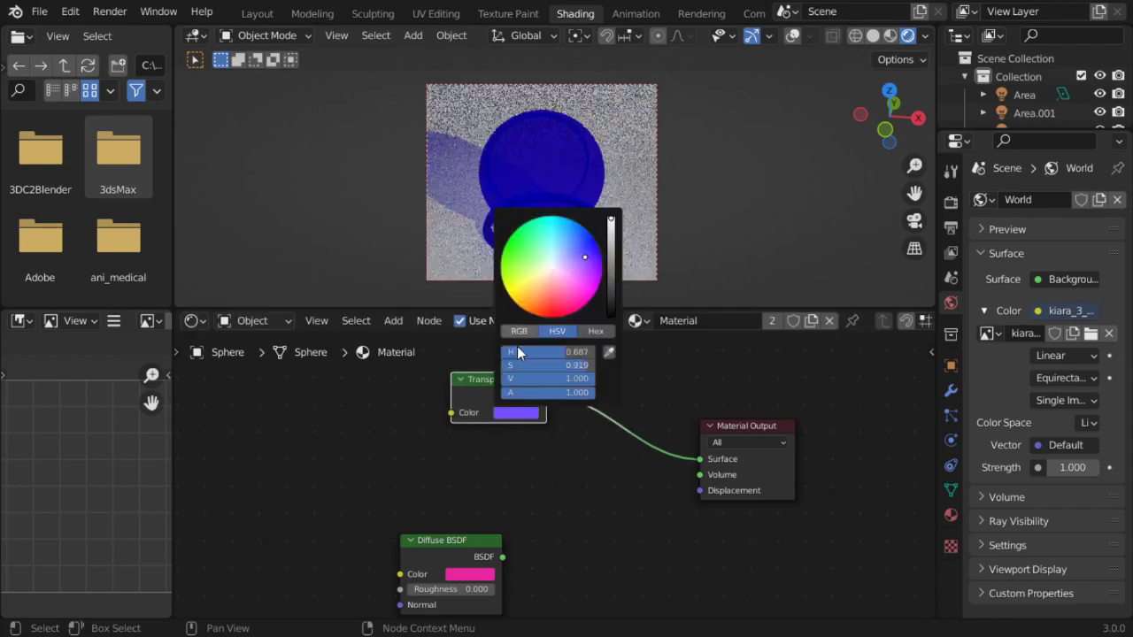
left_click(513, 417)
mouse_move(584, 294)
left_mouse_down()
mouse_move(567, 310)
mouse_move(558, 272)
left_mouse_up()
left_click(531, 413)
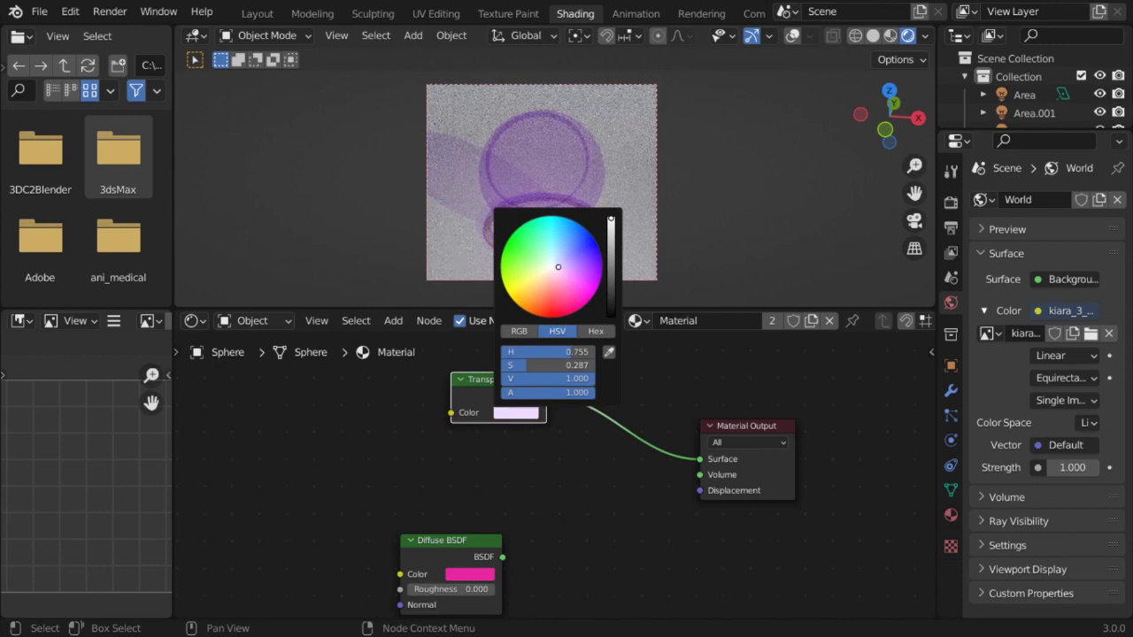
left_click_drag(557, 266, 547, 256)
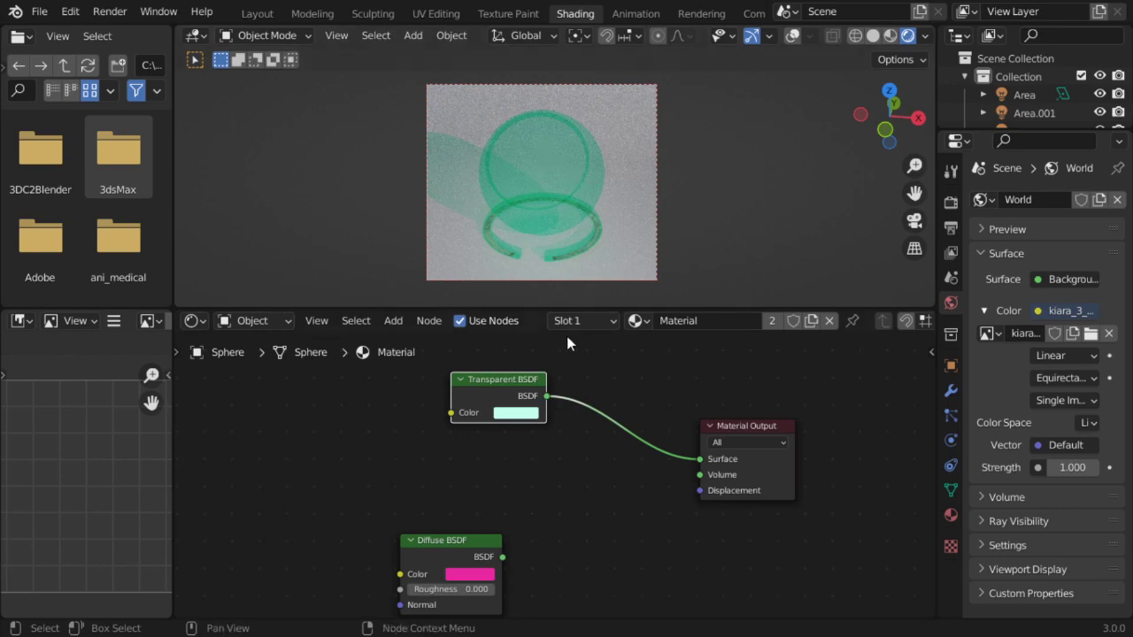
- Adjust the Transparent BSDF colour's brightness and hue to a pale pink
left_click(529, 414)
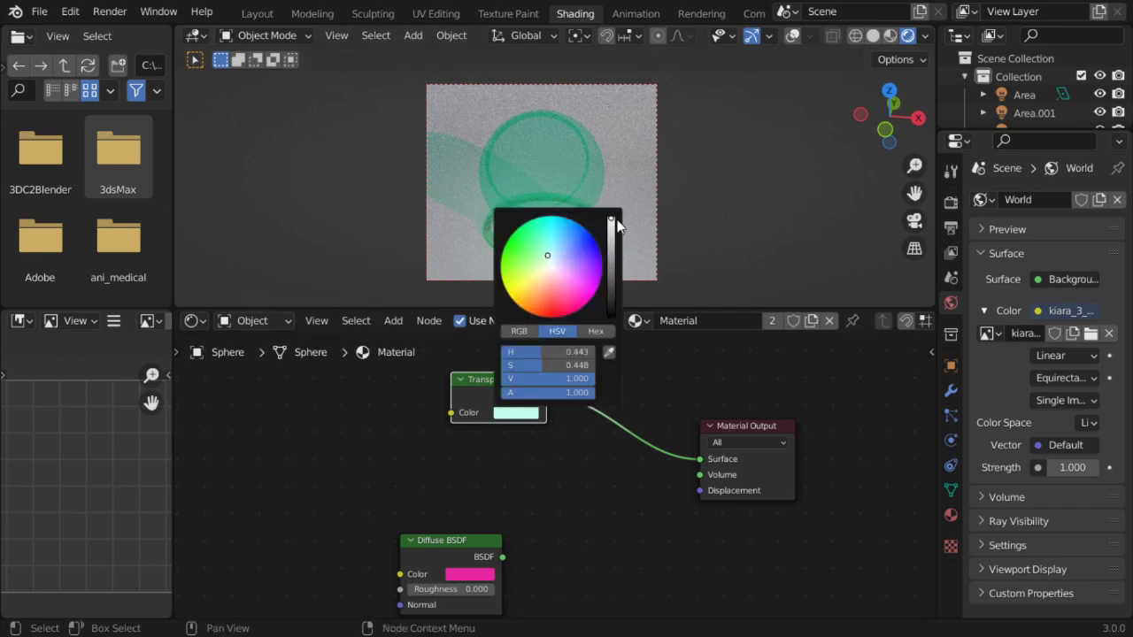
left_click_drag(615, 228, 610, 317)
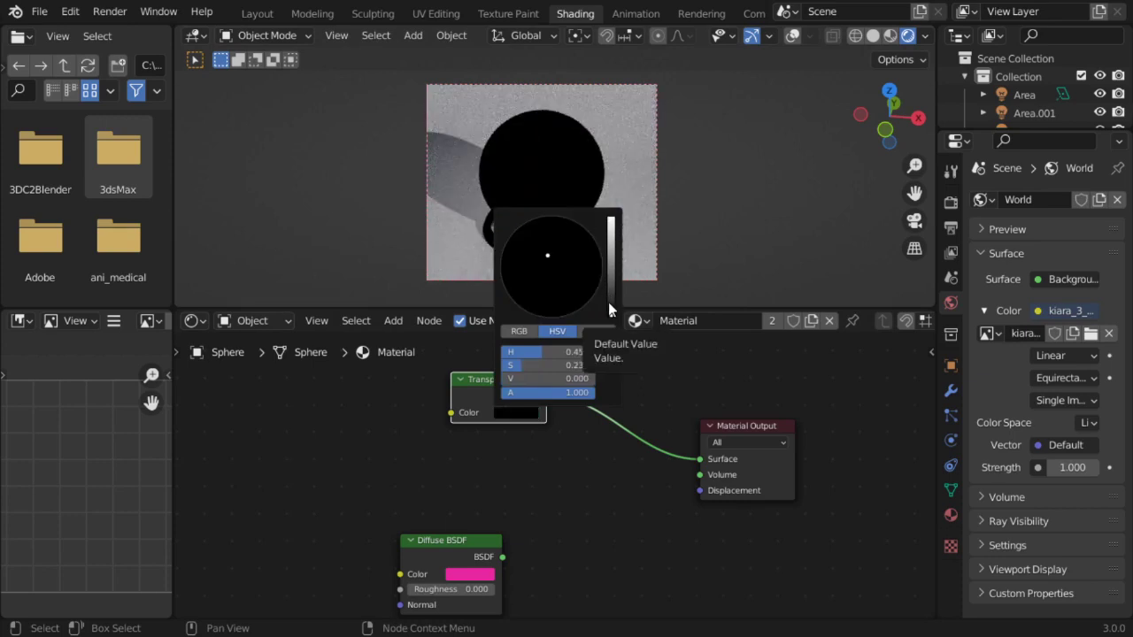
left_click_drag(609, 309, 611, 230)
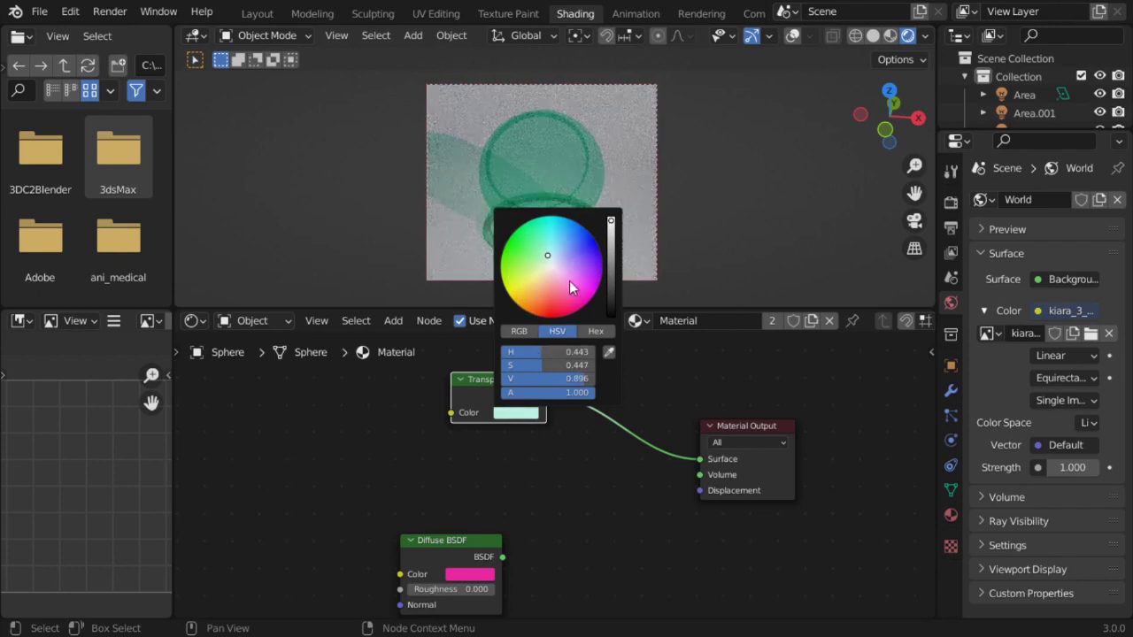
left_click_drag(568, 354, 623, 332)
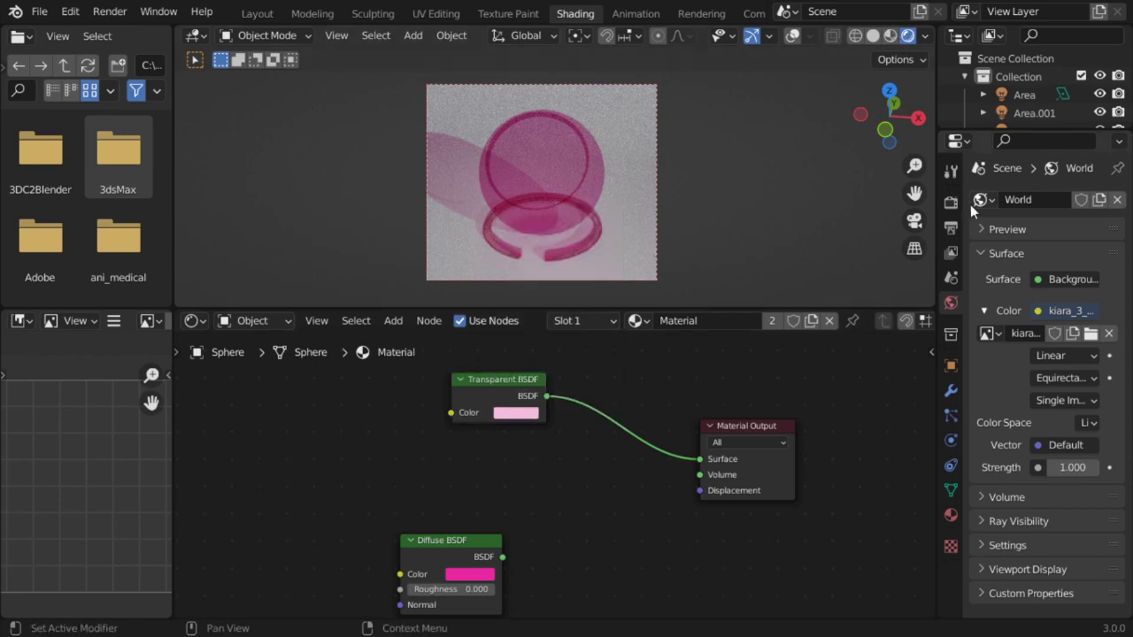
- Switch the render engine to Eevee
left_click(951, 170)
left_click(953, 201)
left_click(1051, 204)
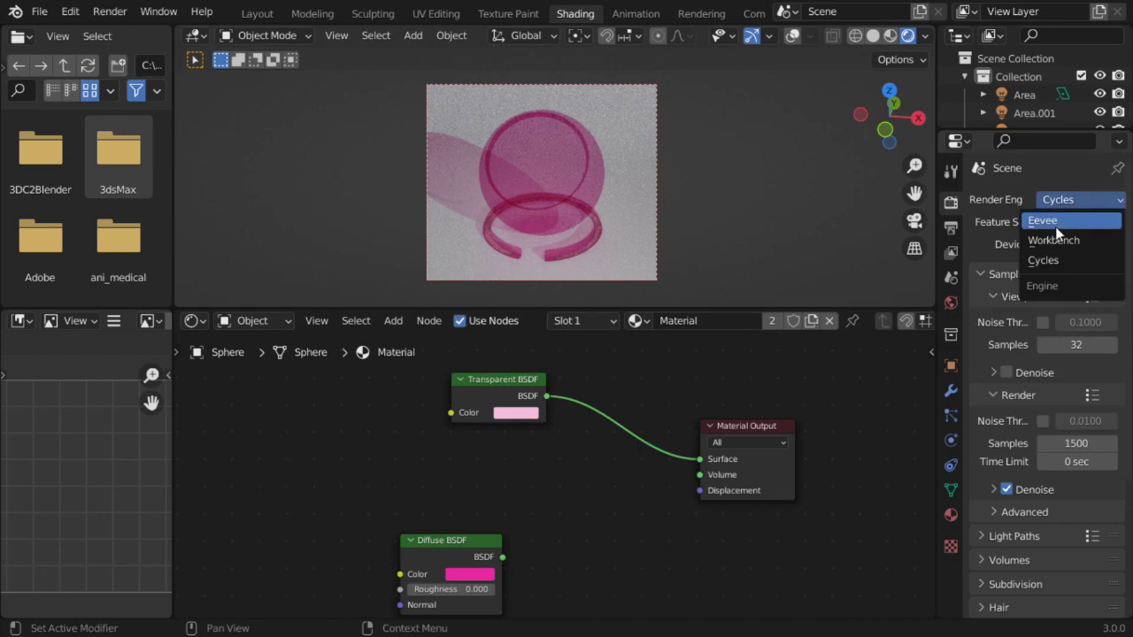
left_click(1054, 223)
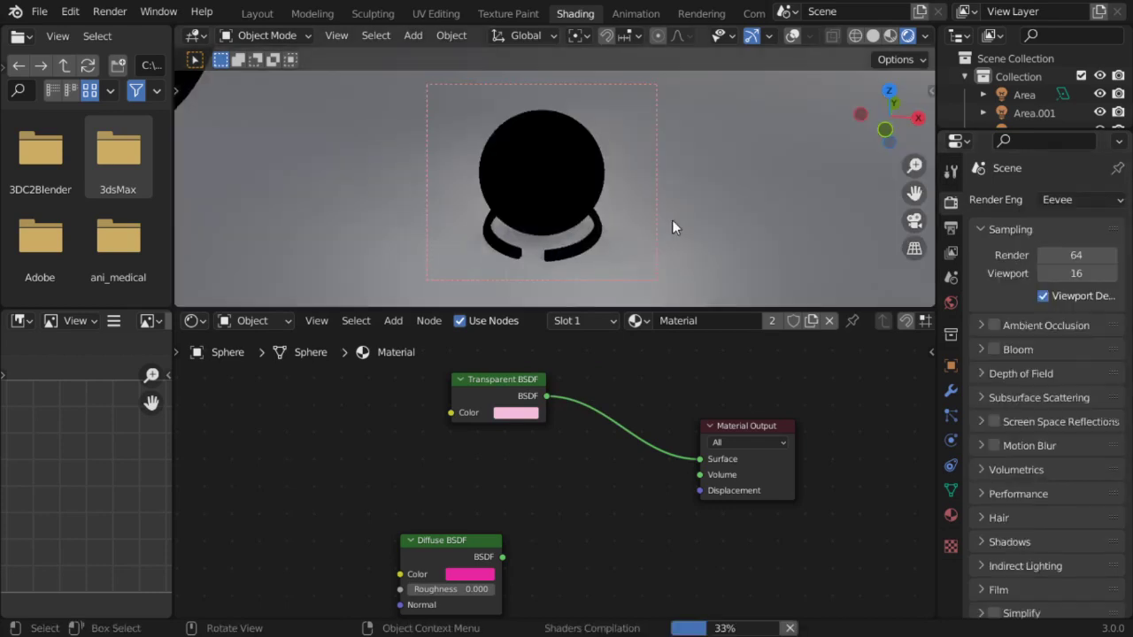
- Expand and collapse the sphere's material property panels to reach its Settings
left_click(951, 514)
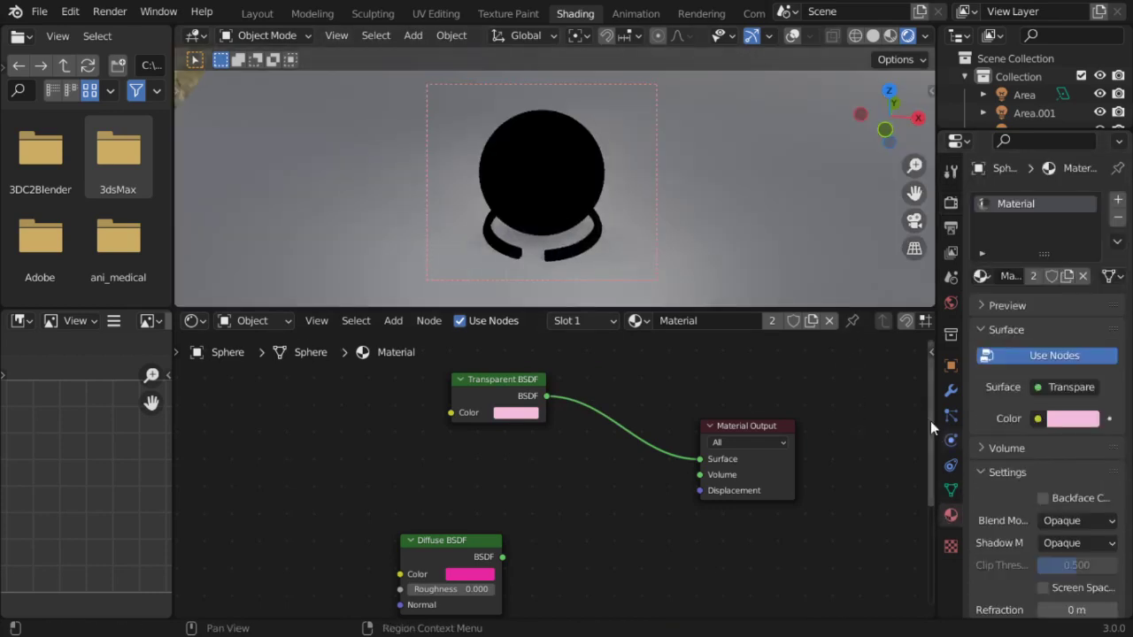
left_click(1009, 329)
left_click(931, 353)
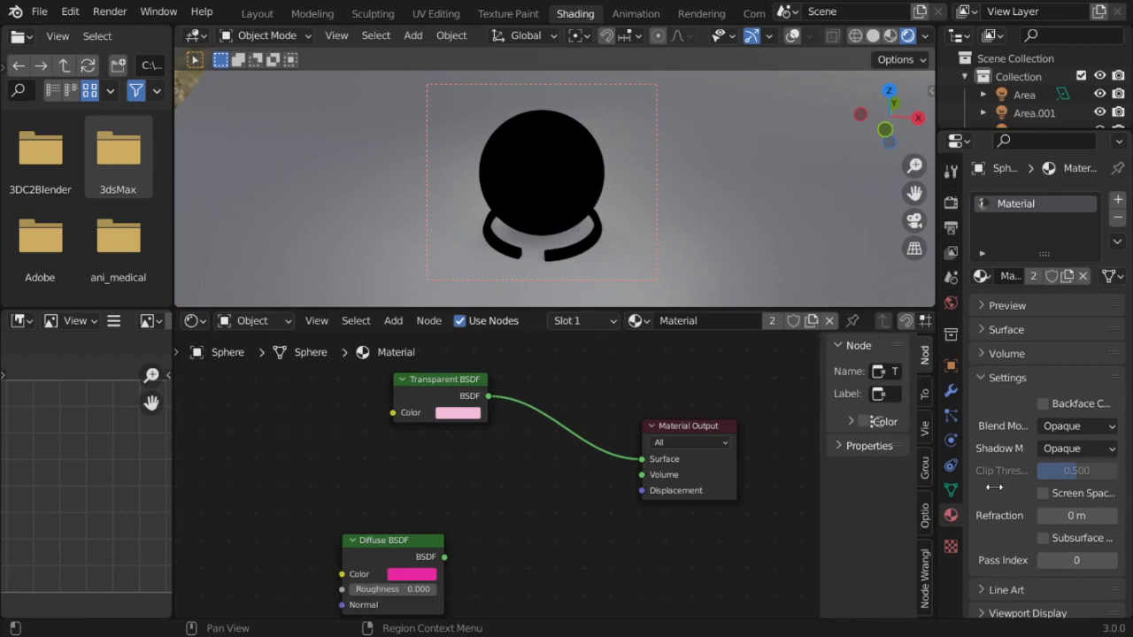
left_click(993, 377)
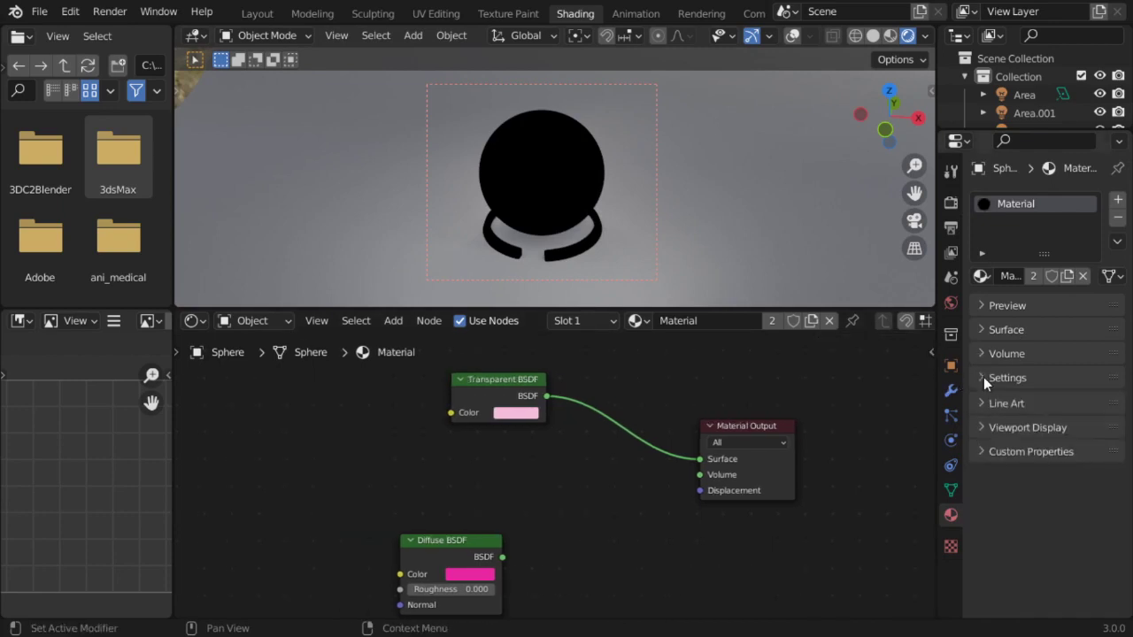
left_click(981, 401)
left_click(988, 402)
left_click(1001, 426)
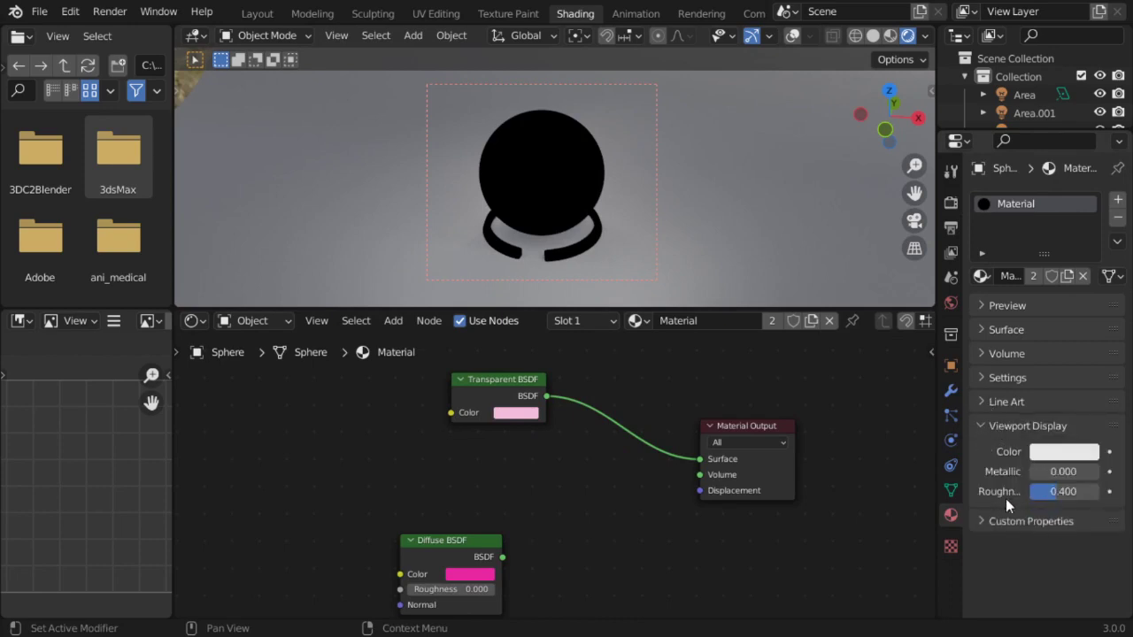
left_click(1000, 378)
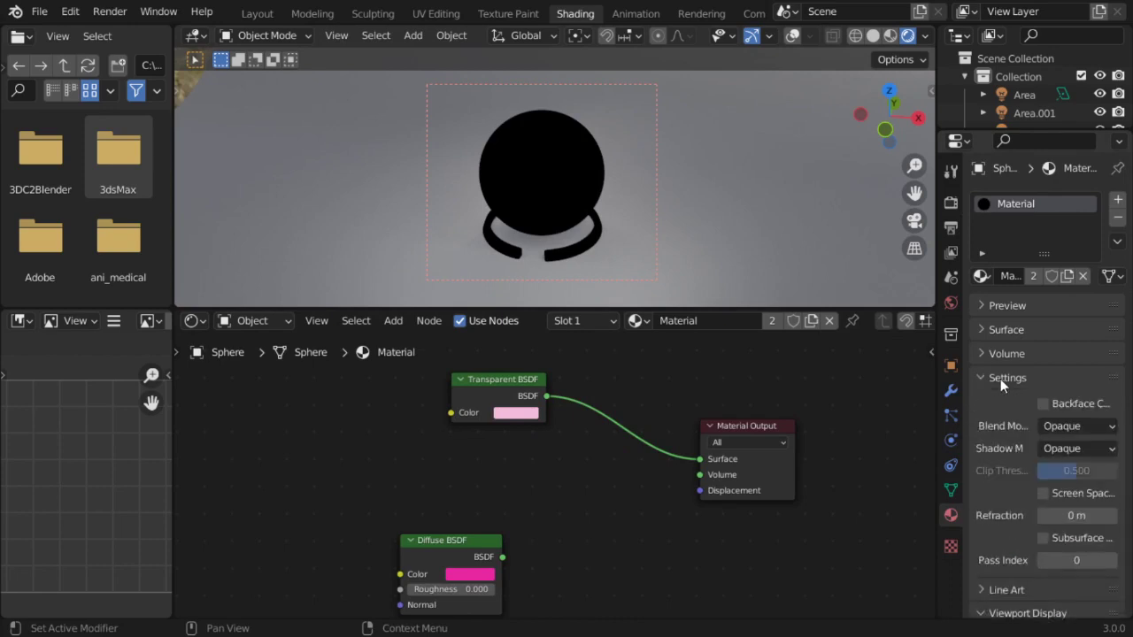
- Try Blend Mode Alpha Clip and Alpha Hashed, then apply Alpha Blend
left_click(1095, 428)
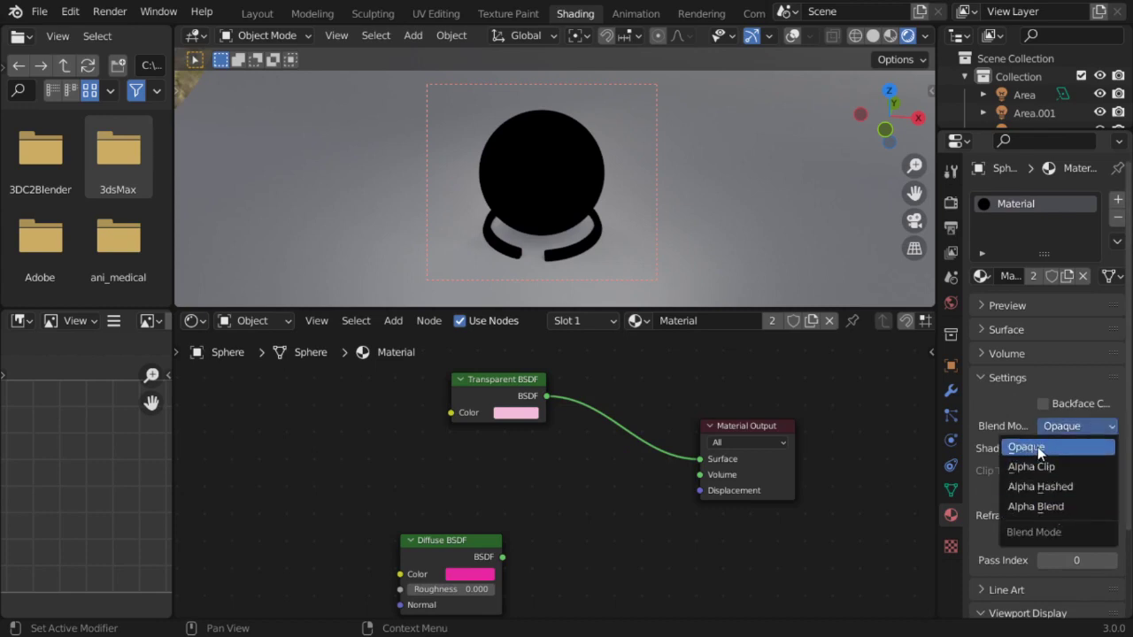
left_click(1045, 468)
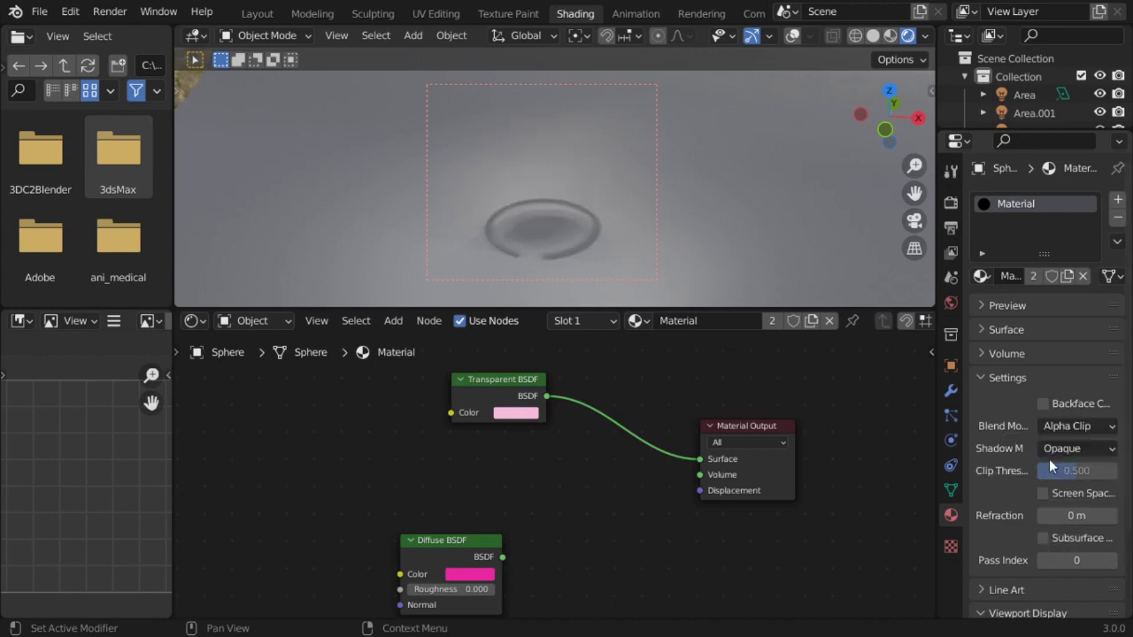
left_click(1062, 419)
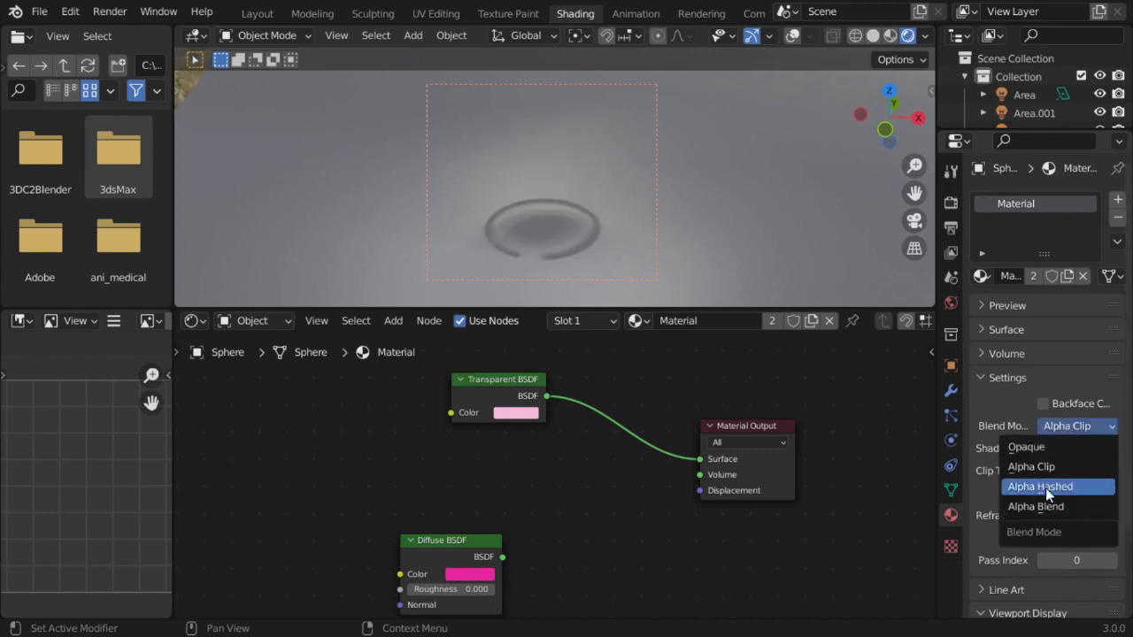
left_click(1045, 487)
left_click(1054, 417)
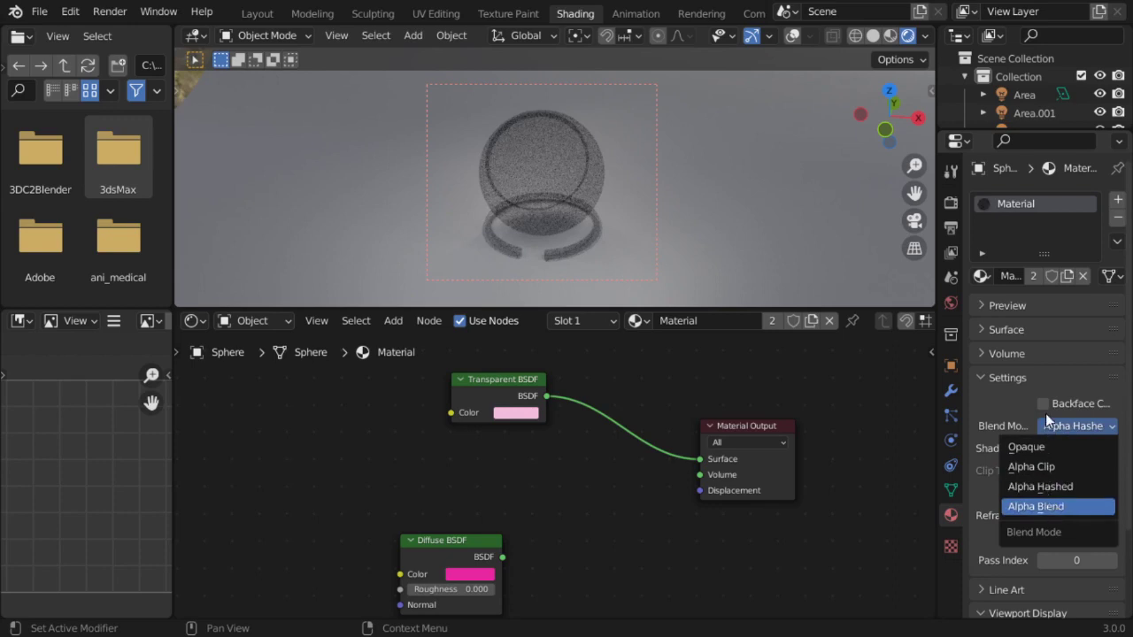
key("Return")
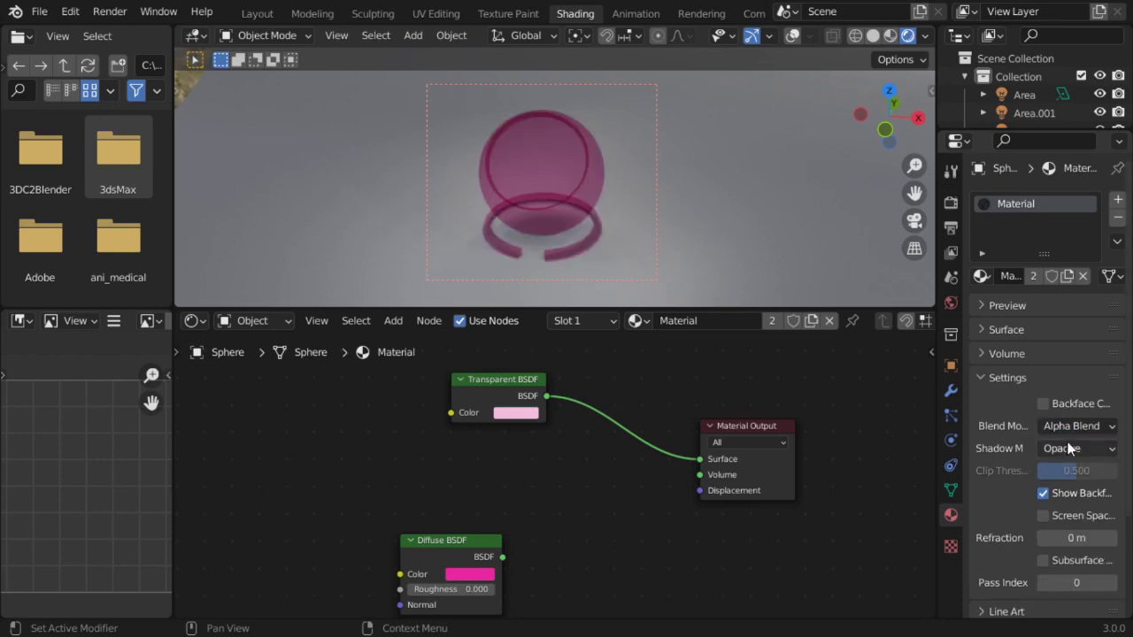
- Compare Alpha Clip, Alpha Blend and Alpha Hashed, finishing on Alpha Blend, then select the Transparent BSDF node
left_click(1069, 422)
left_click(1035, 462)
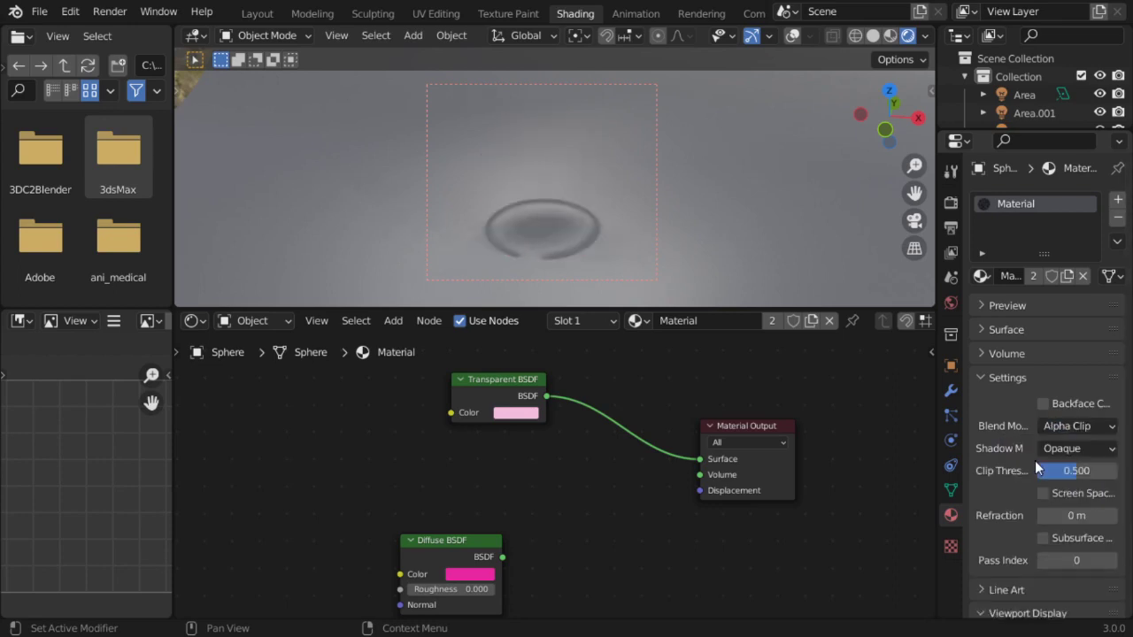
left_click(1059, 427)
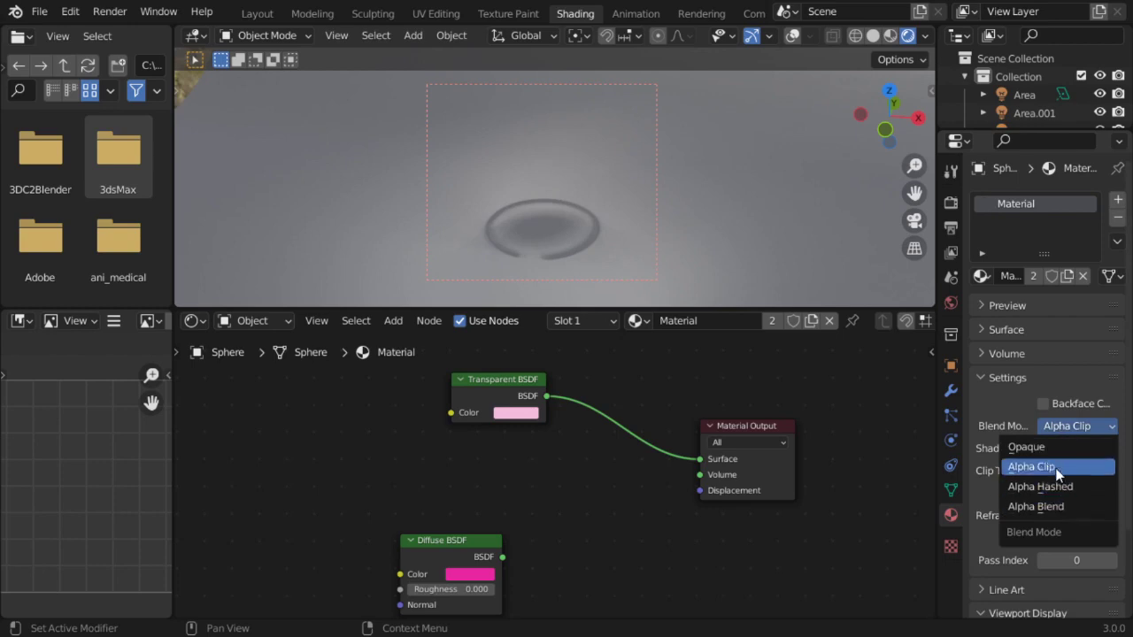
left_click(1059, 506)
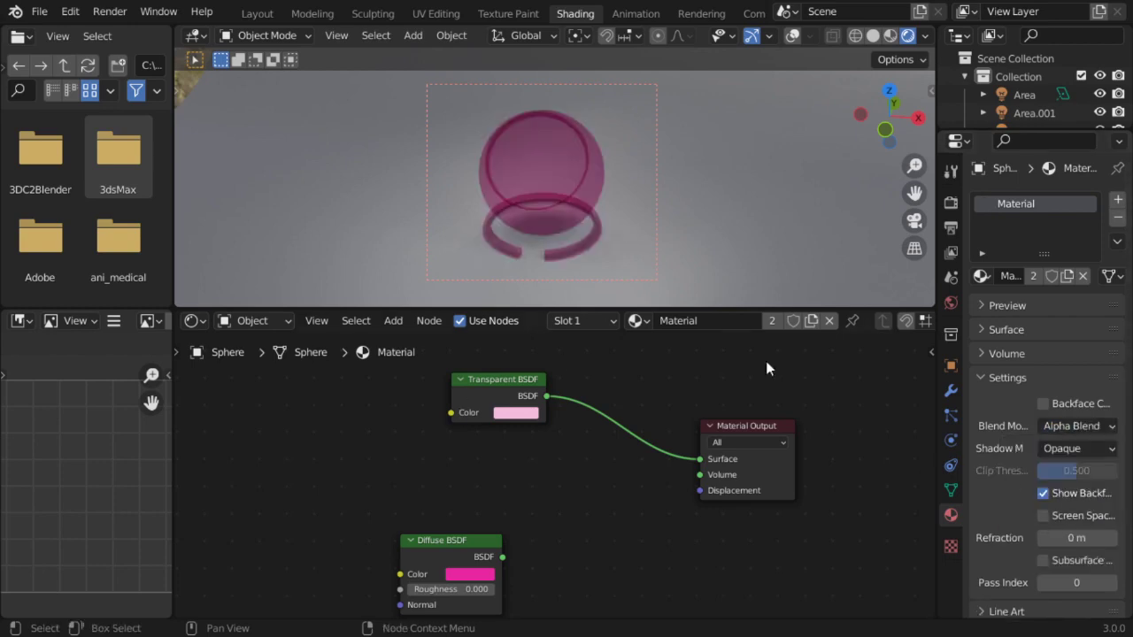
left_click(1063, 426)
left_click(1065, 488)
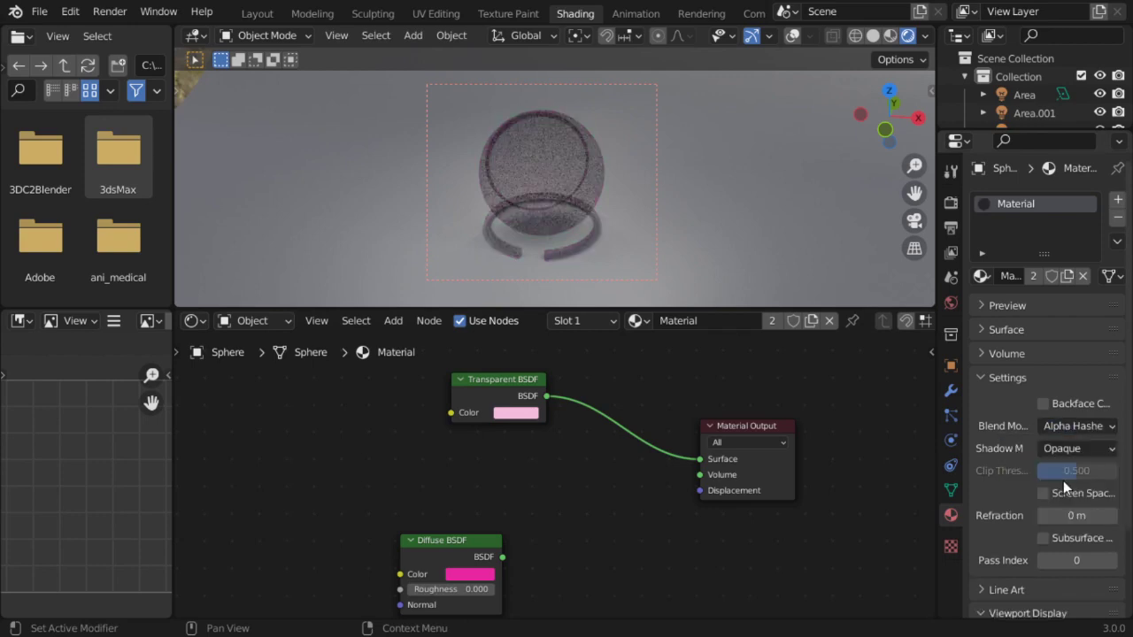
left_click(1061, 427)
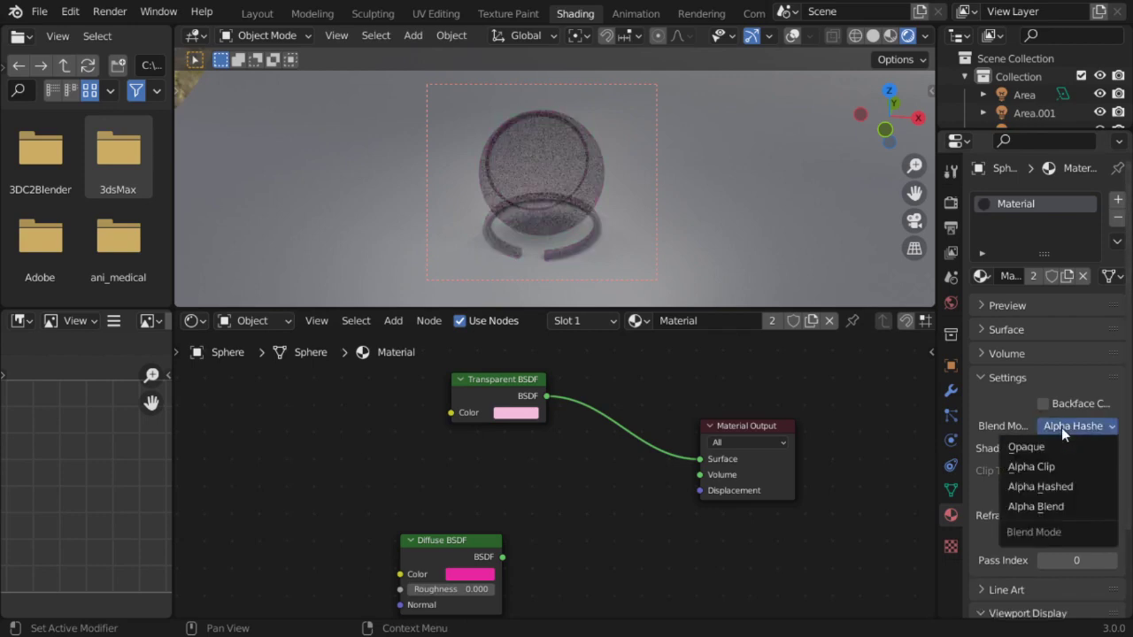
left_click(1047, 502)
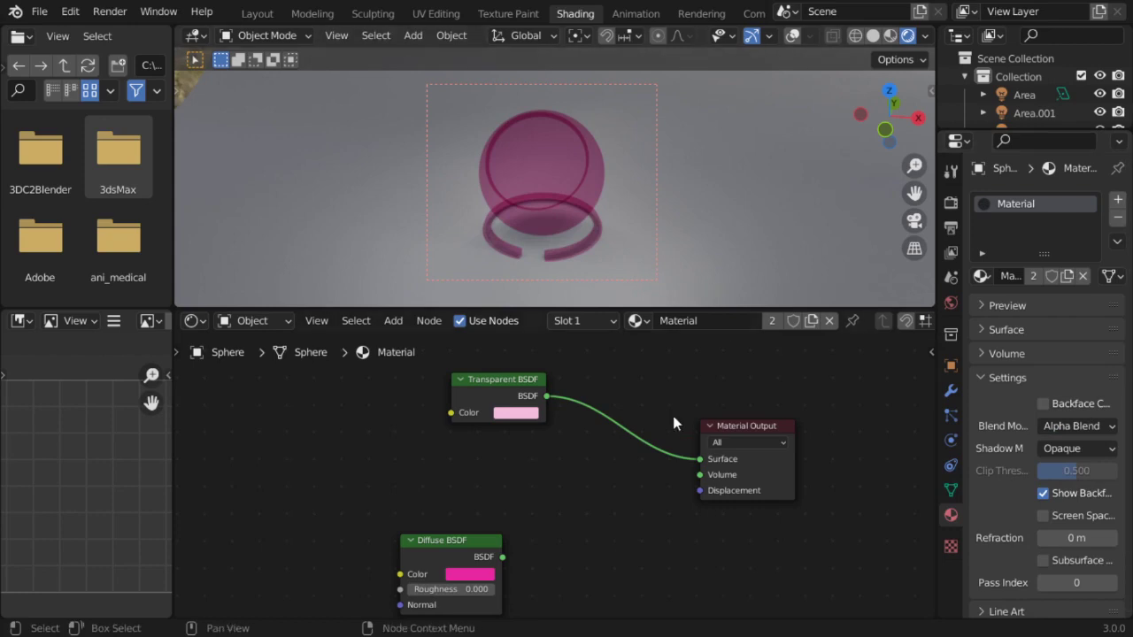
left_click(496, 381)
- Replace the Transparent BSDF with a Holdout node linked to the material Surface
key("x")
key("shift+a")
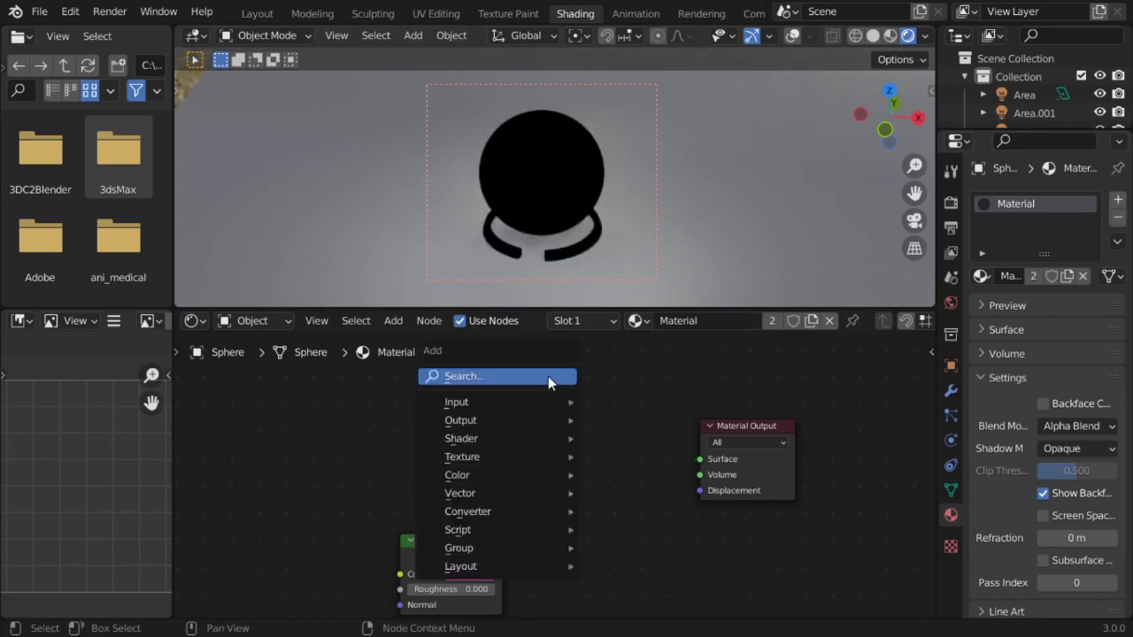
left_click(548, 376)
type("hol")
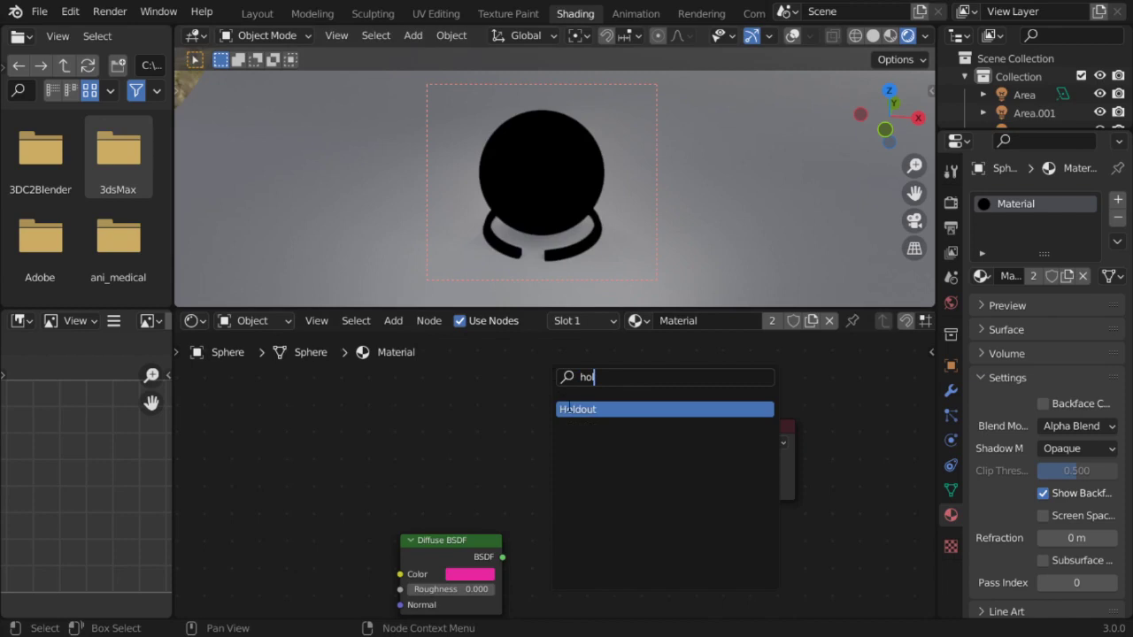
left_click(566, 409)
left_click(518, 485)
left_click_drag(579, 471, 700, 460)
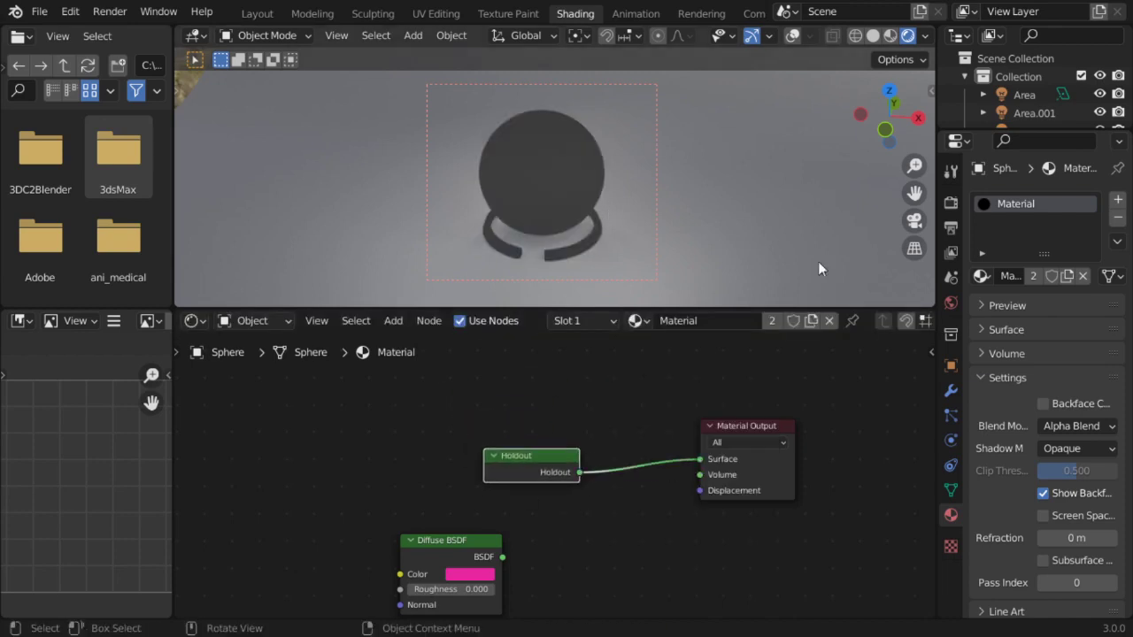
- Switch the render engine to Cycles and enable Film > Transparent
left_click(951, 202)
left_click(1058, 200)
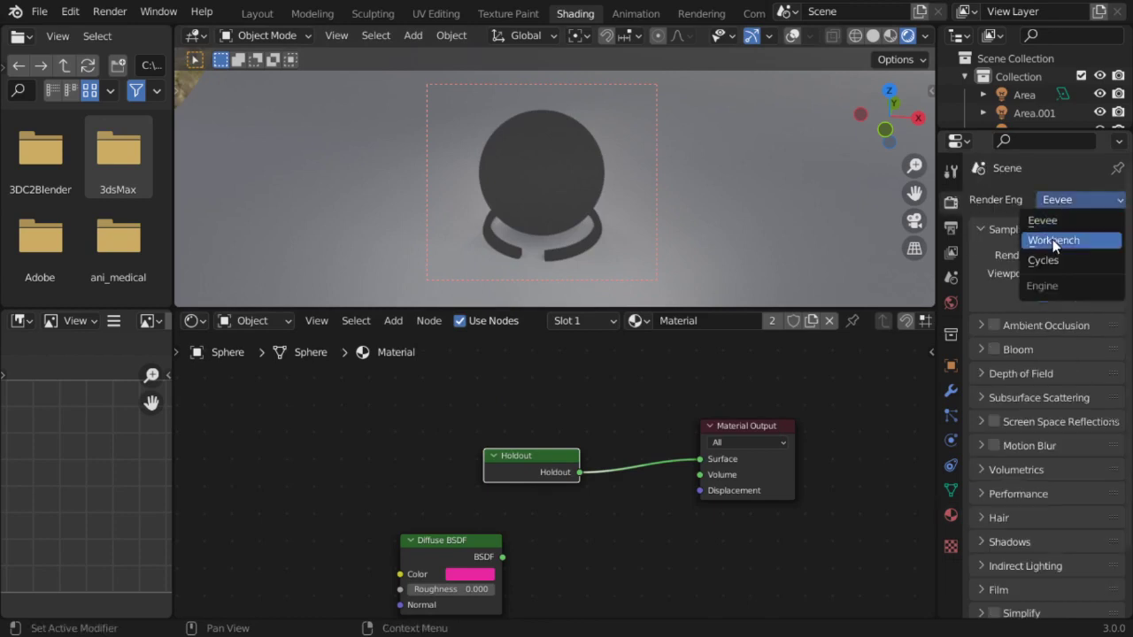
left_click(1055, 262)
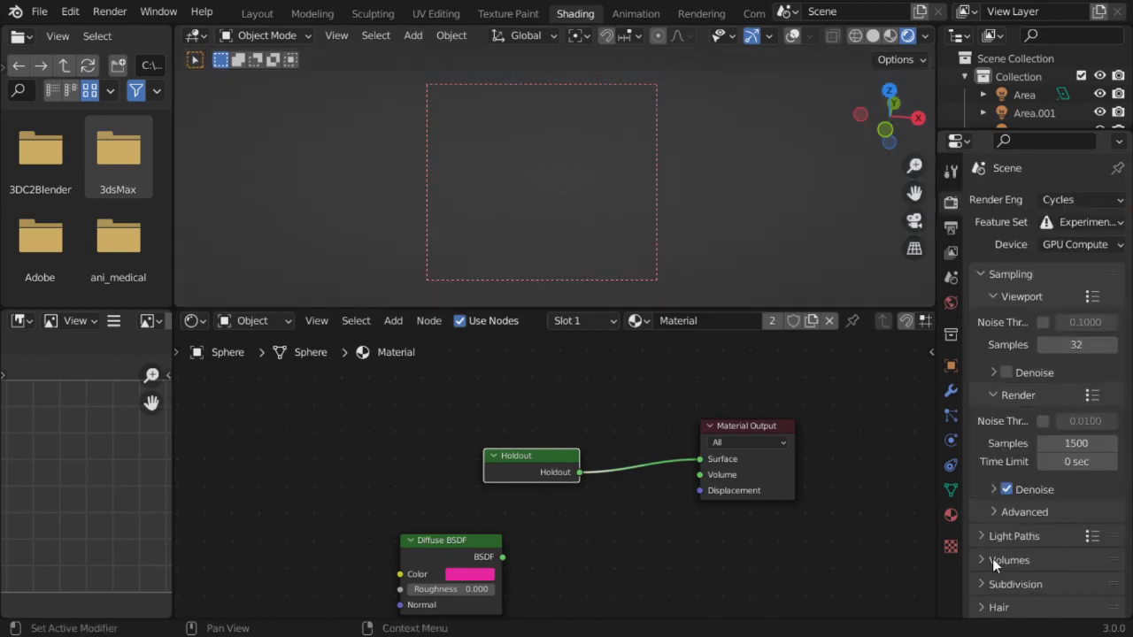
left_click(980, 274)
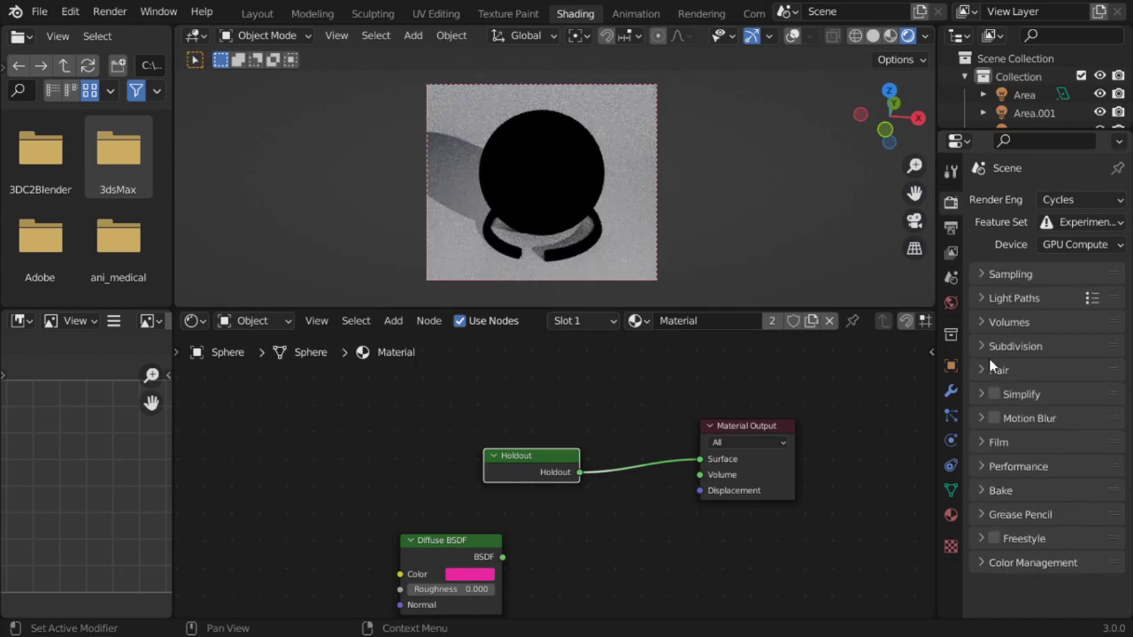
left_click(1025, 466)
left_click(1009, 441, "ctrl")
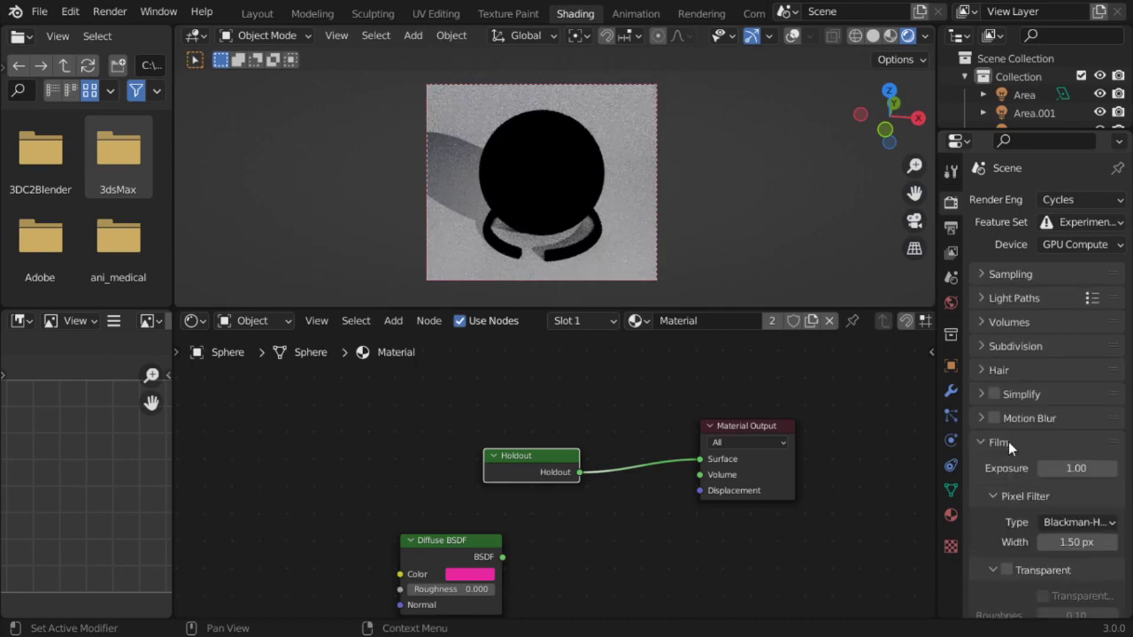
left_click(1007, 570)
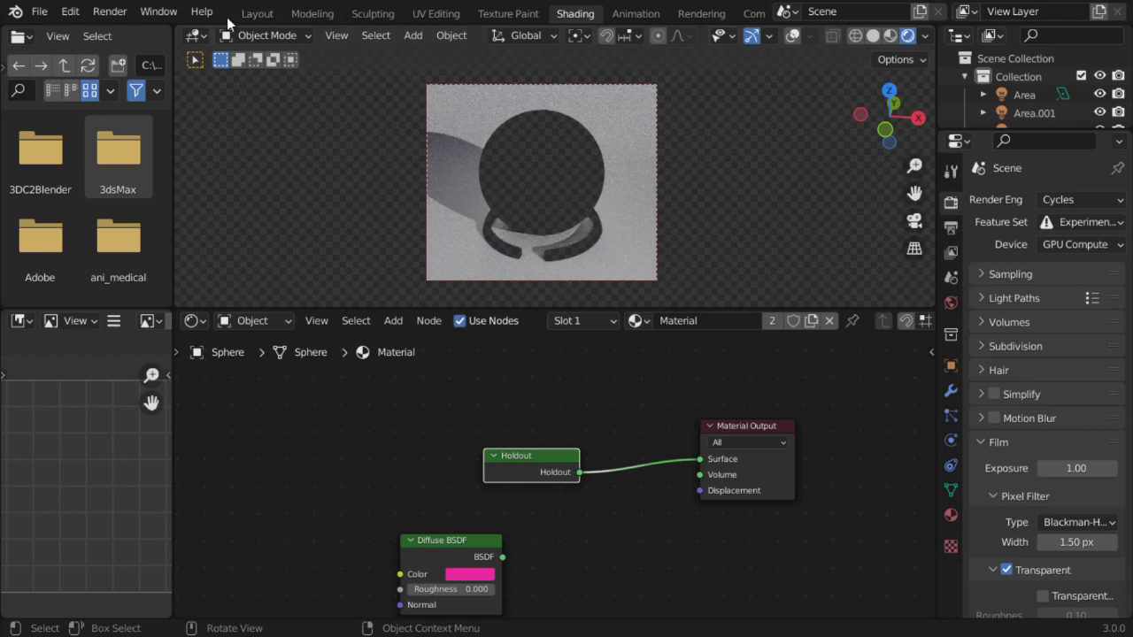
- Render the current frame using Render > Render Image
left_click(107, 12)
left_click(133, 32)
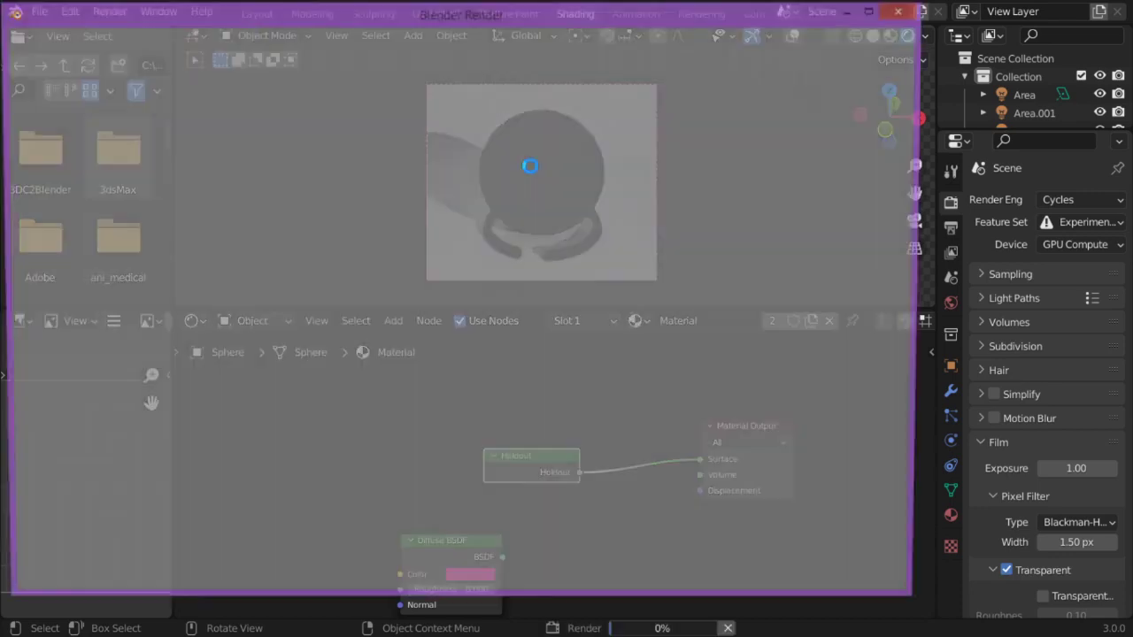